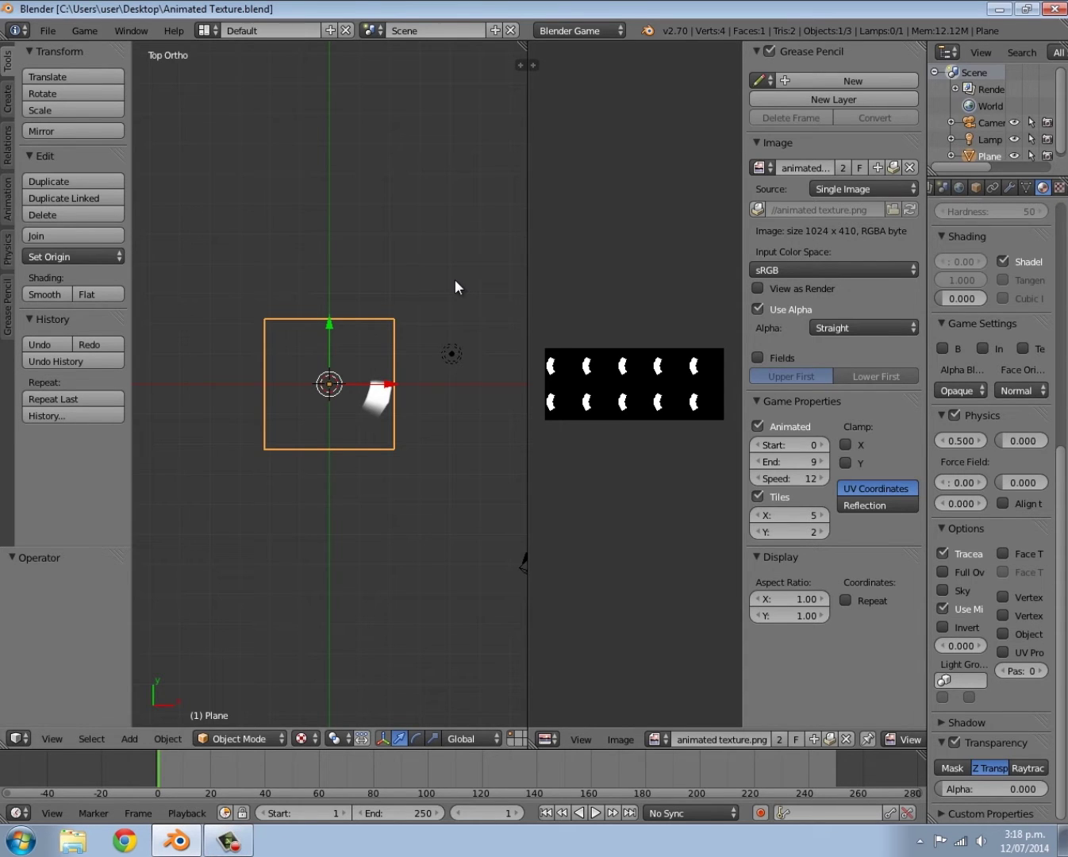
Step: Preview the animated plane in the game engine and orbit to a steeper top-down view
key(p)
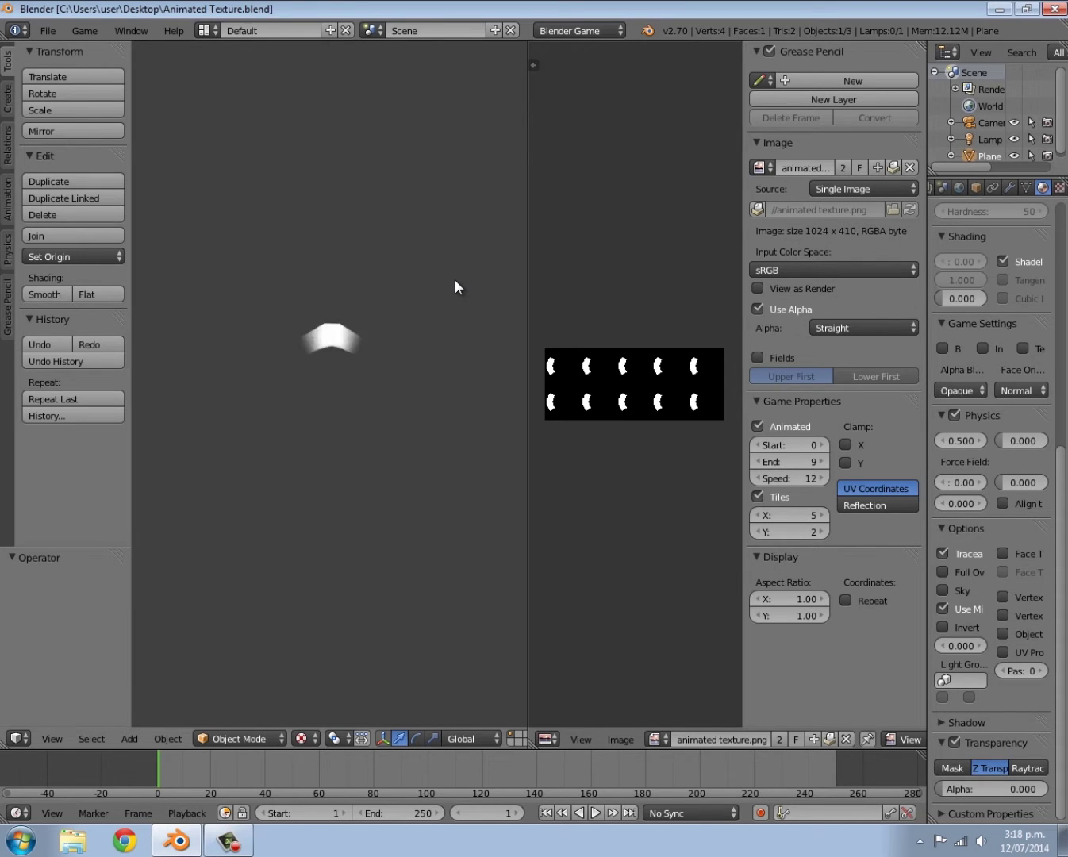
key(Escape)
middle_drag(448, 358, 332, 292)
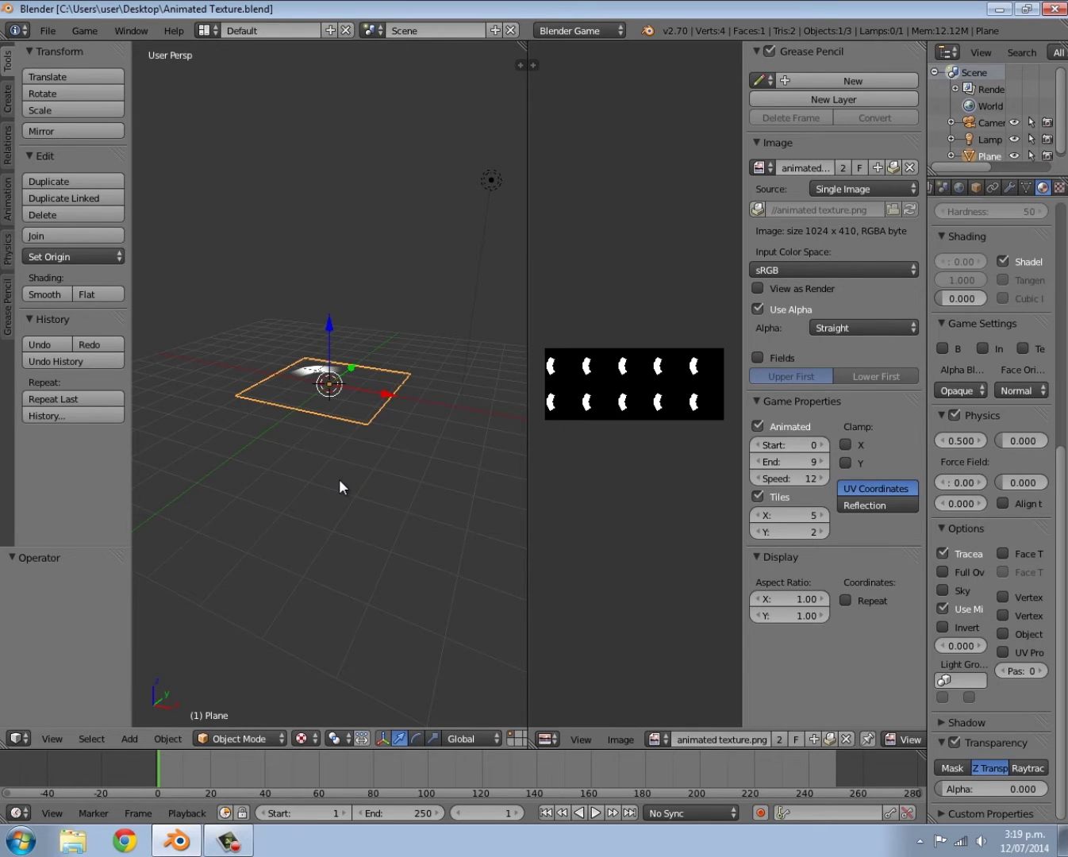
click(21, 840)
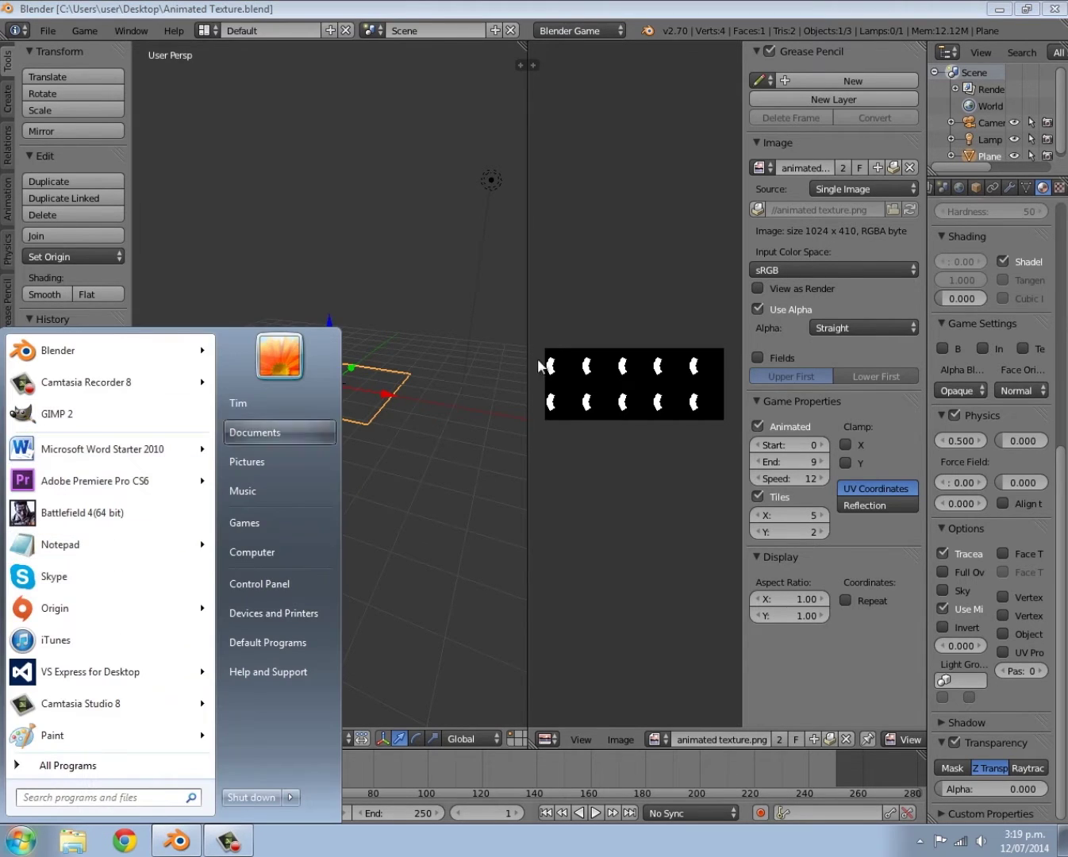
click(406, 7)
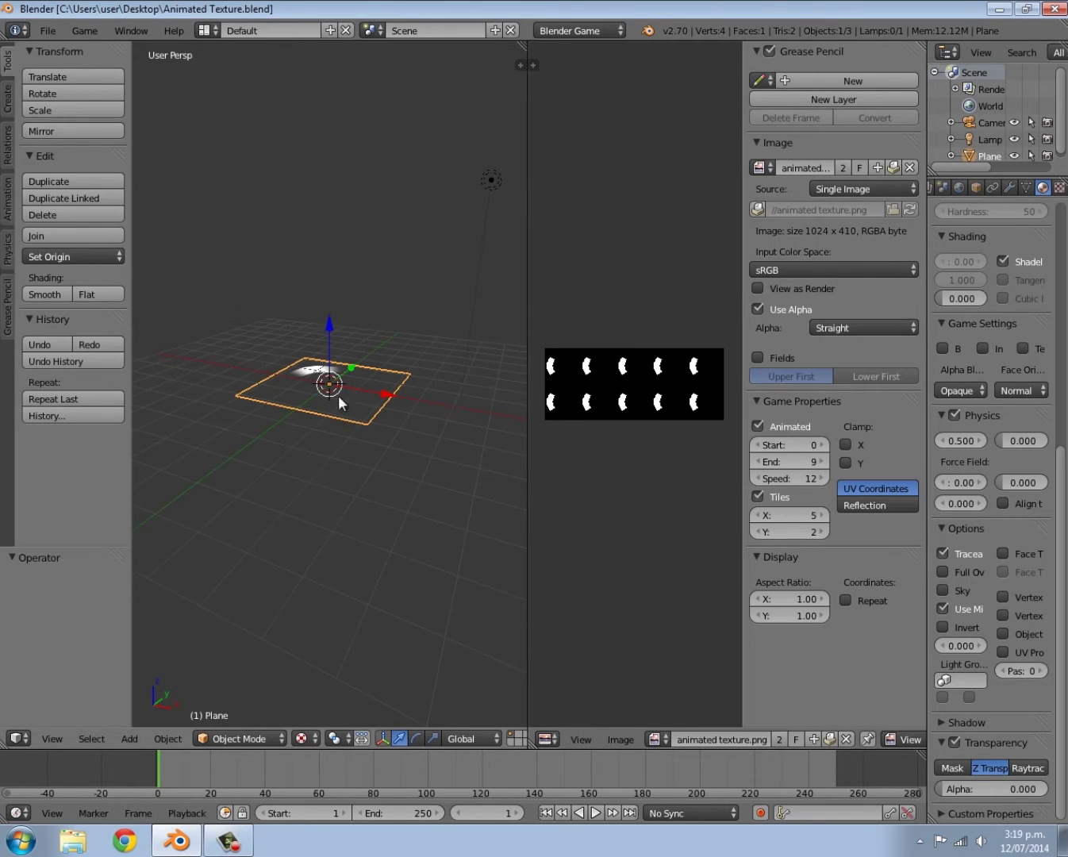
middle_drag(338, 396, 337, 416)
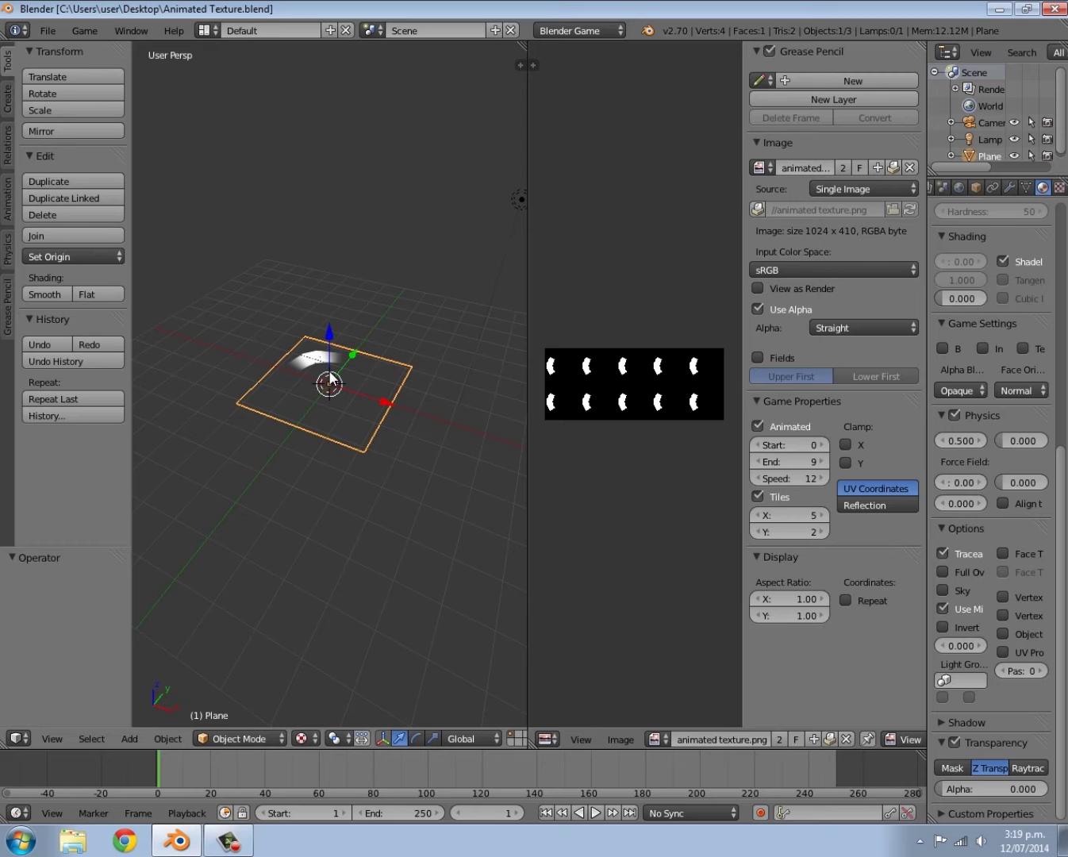
key(p)
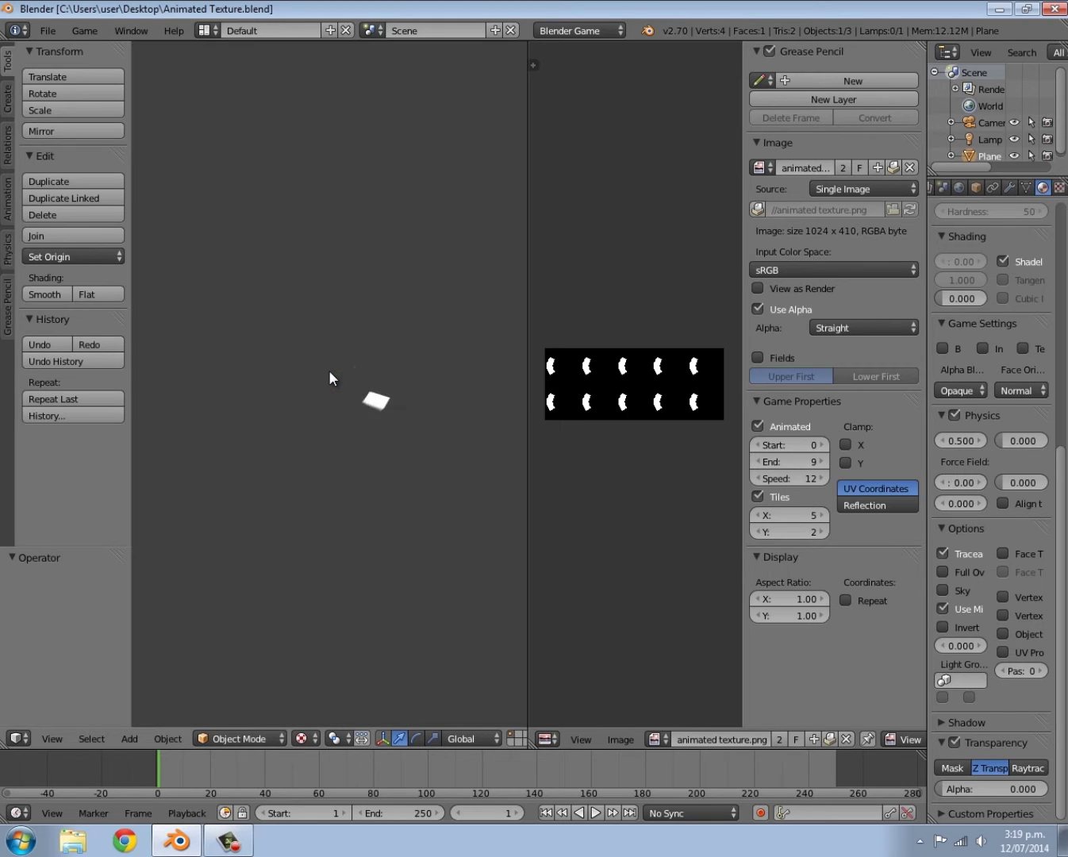
key(Escape)
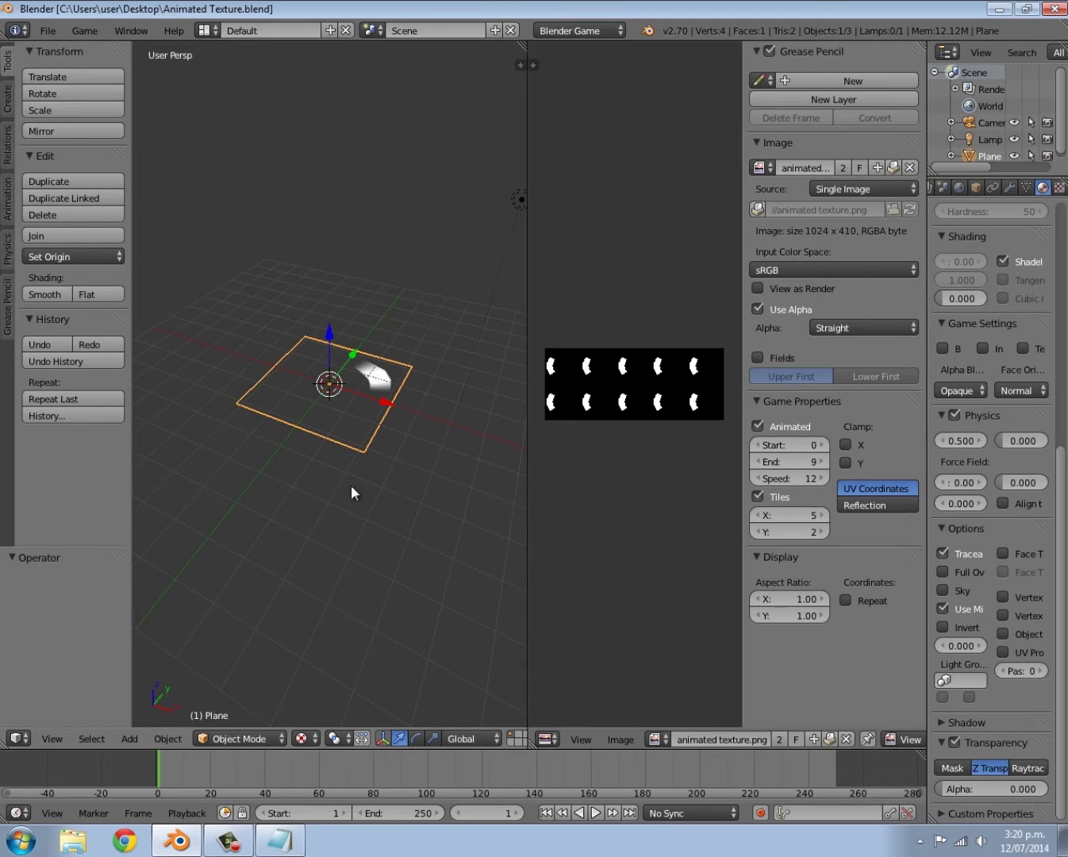
Step: Copy the Second Life wiki URL from URL.txt and switch to Chrome
click(279, 839)
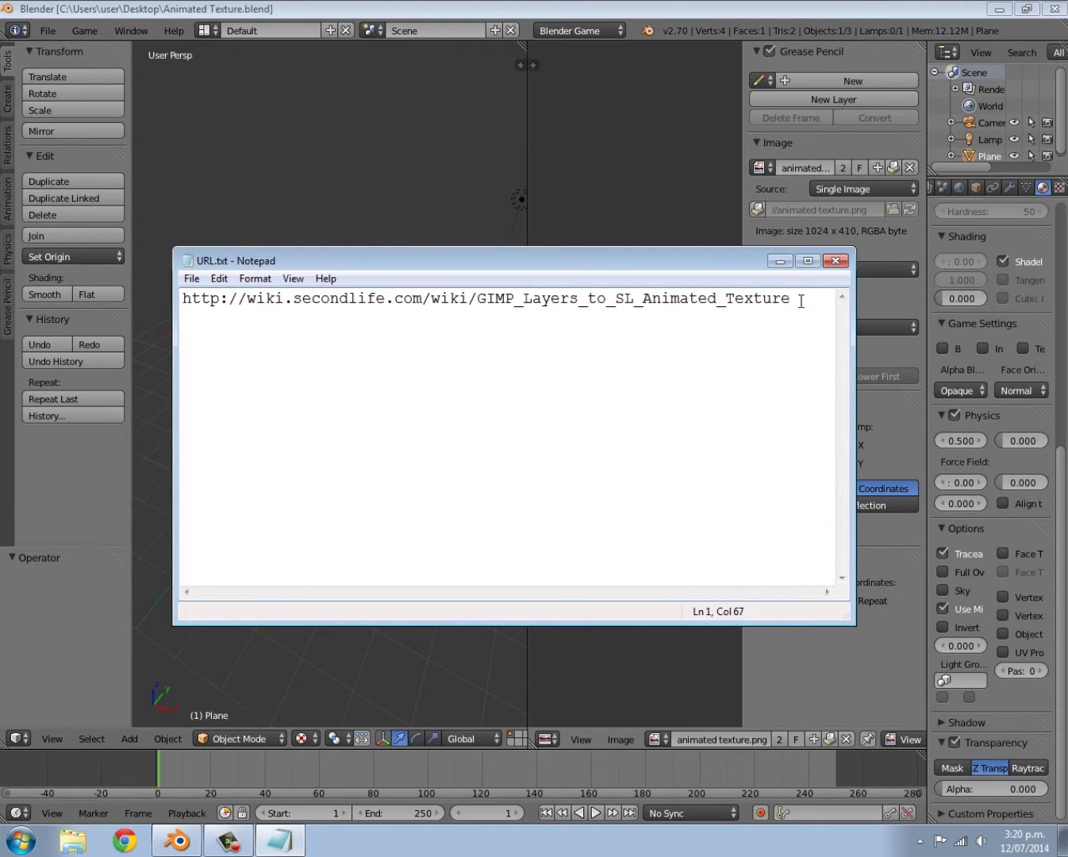
drag(800, 301, 179, 299)
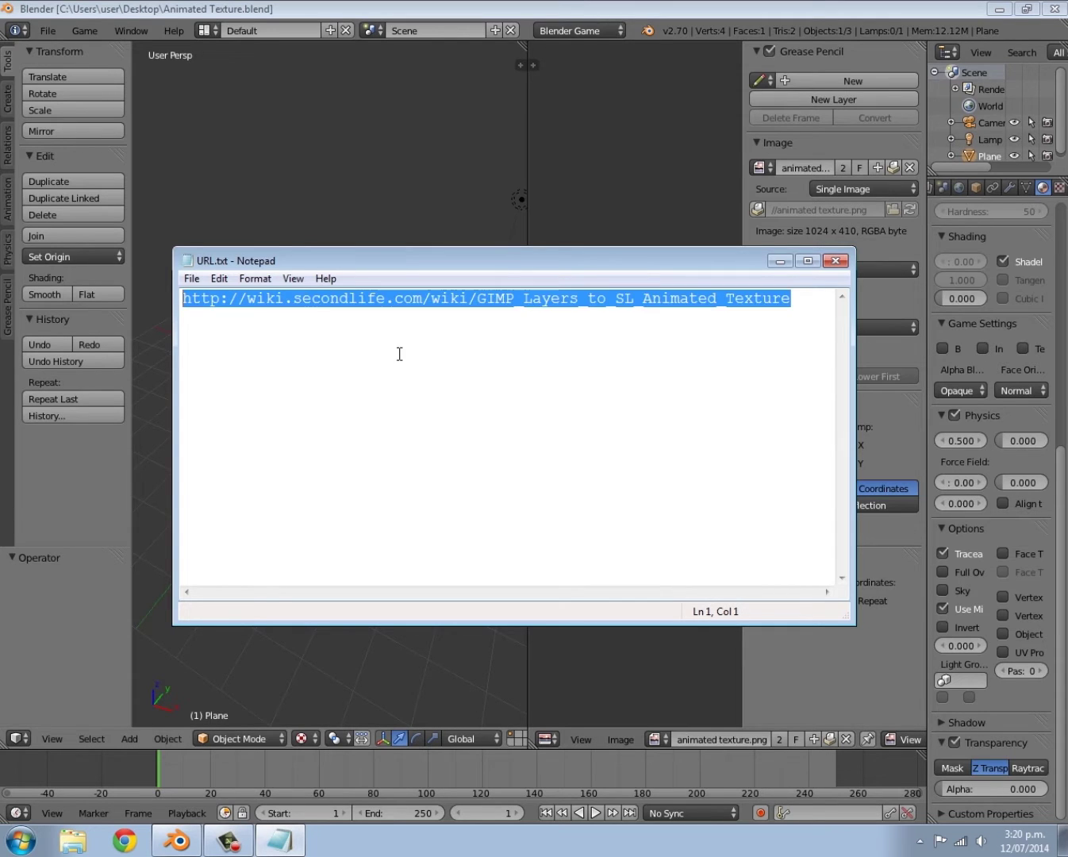
click(218, 279)
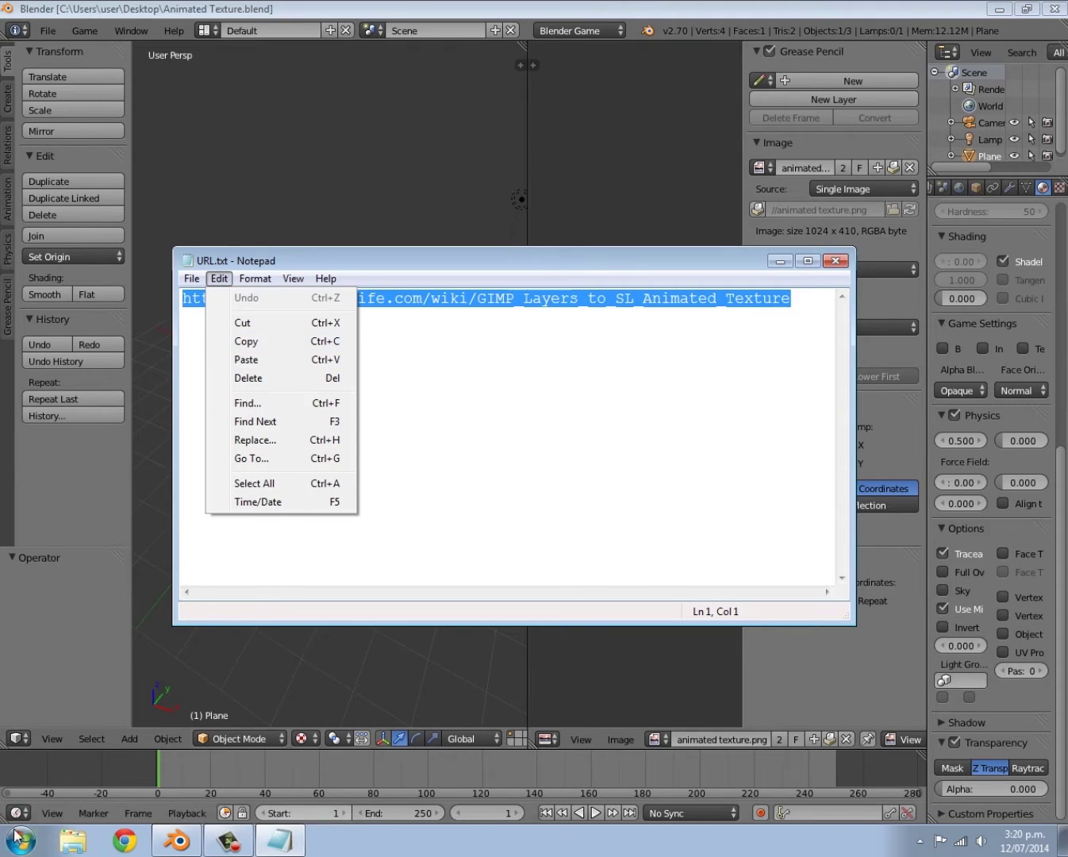
click(124, 840)
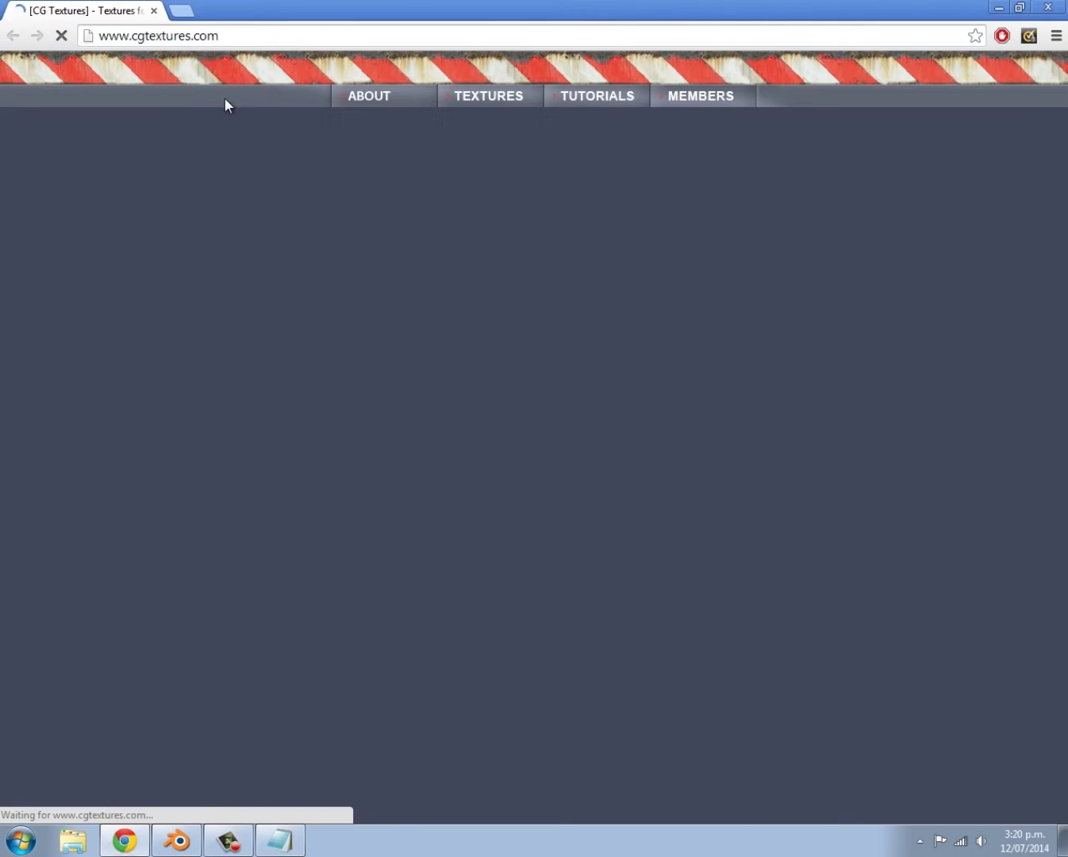
Step: Paste the wiki address into Chrome, load the page, and select its title
click(204, 35)
key(ctrl+v)
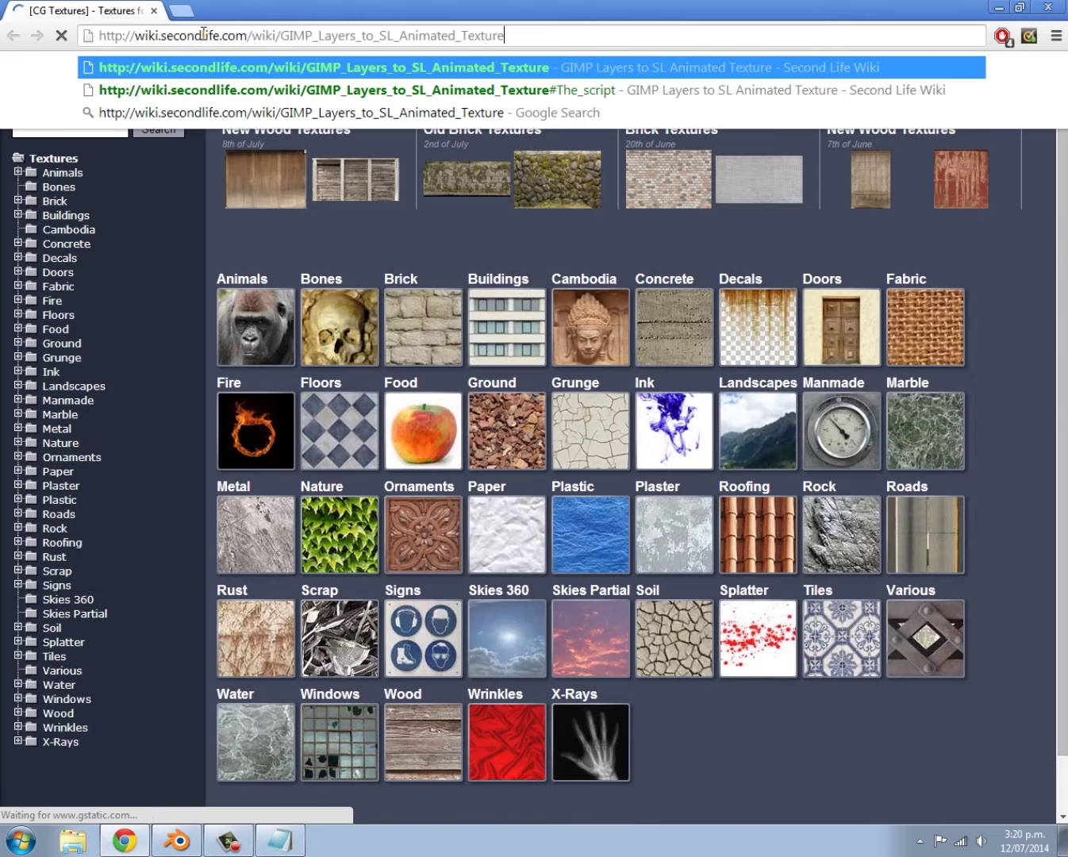
key(Return)
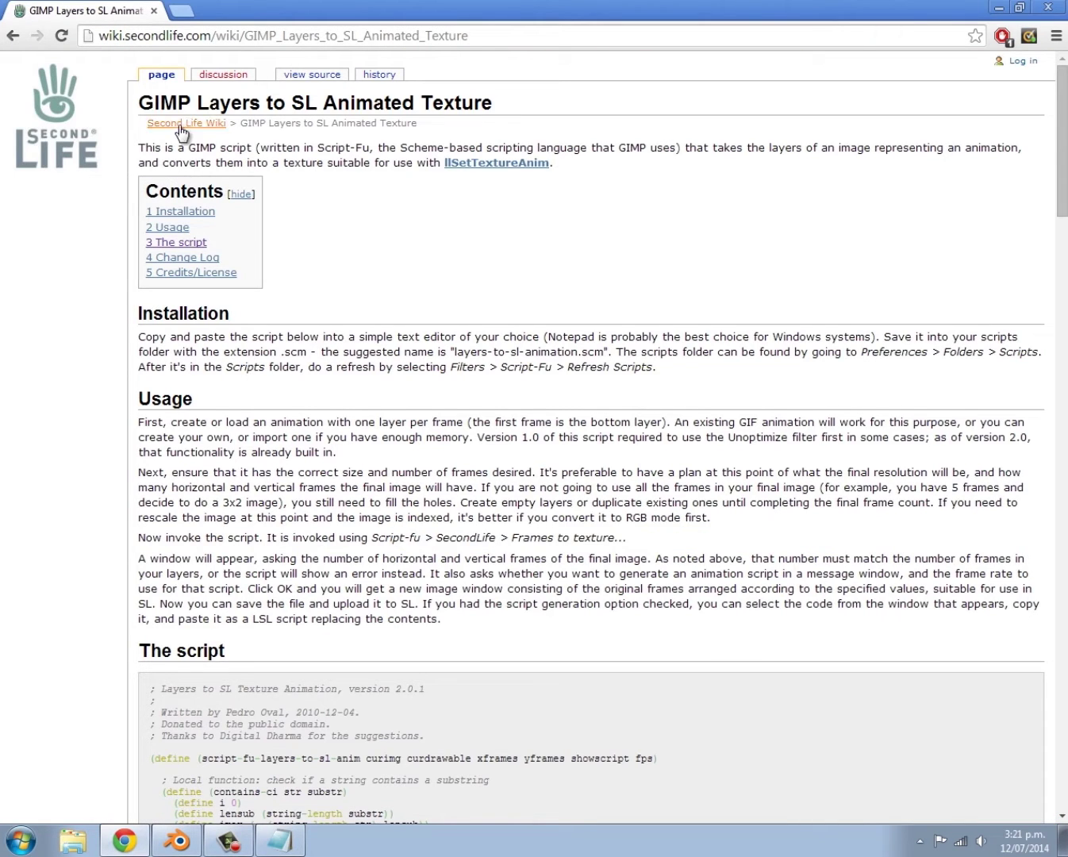
drag(139, 103, 481, 106)
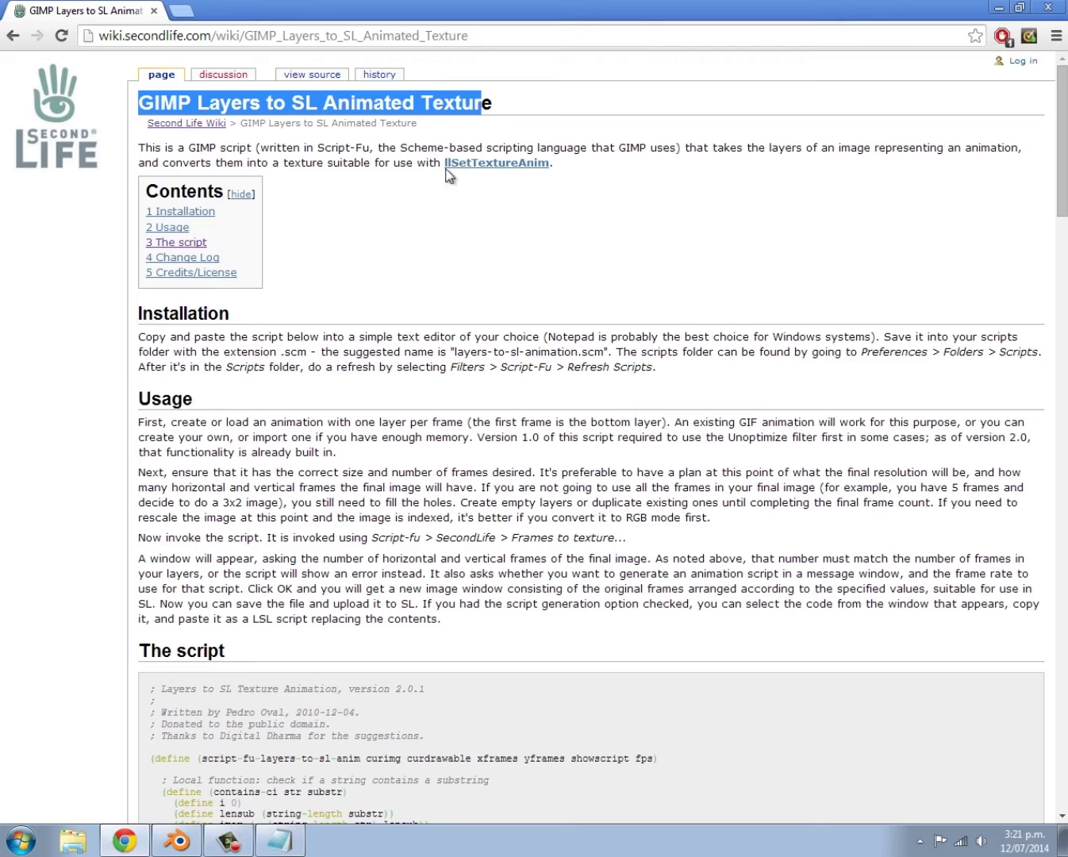
Step: Browse the page's Usage instructions, test-selecting passages of text
scroll(353, 269, down, 2)
scroll(346, 254, up, 2)
scroll(159, 238, down, 2)
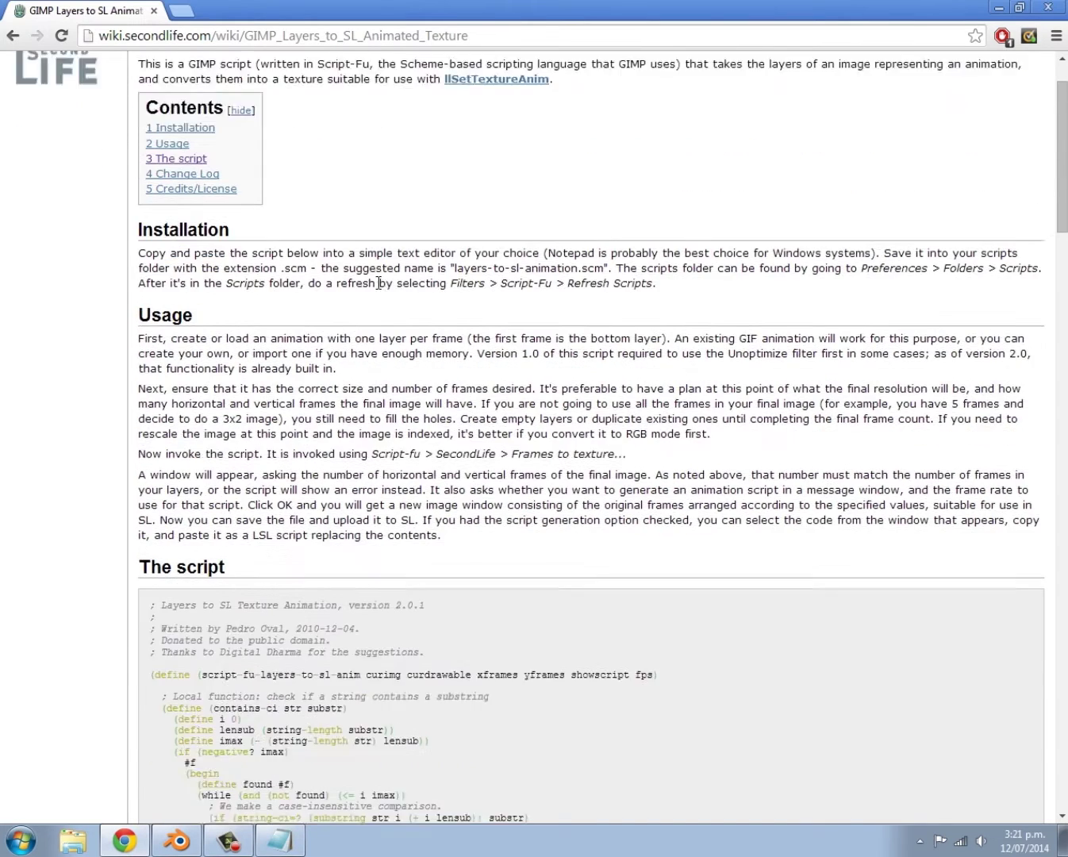
drag(139, 174, 265, 190)
scroll(279, 252, down, 2)
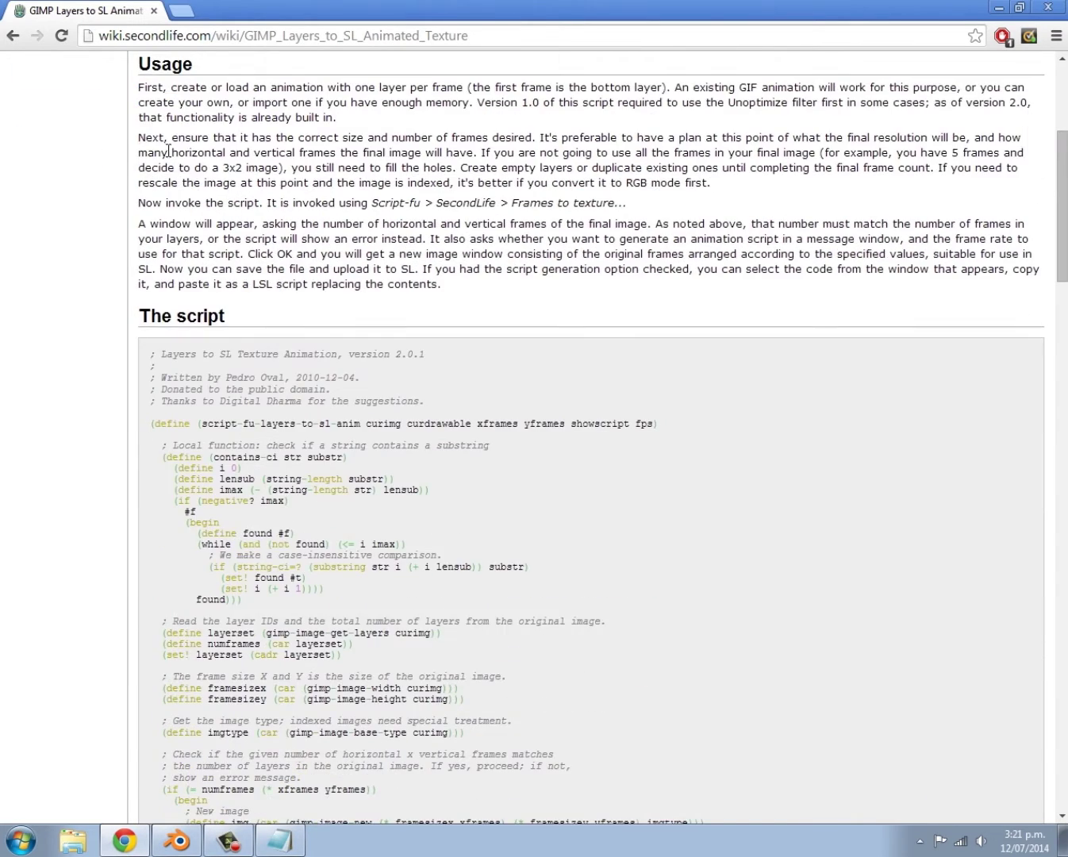
drag(200, 111, 399, 246)
scroll(395, 273, down, 5)
scroll(395, 274, up, 4)
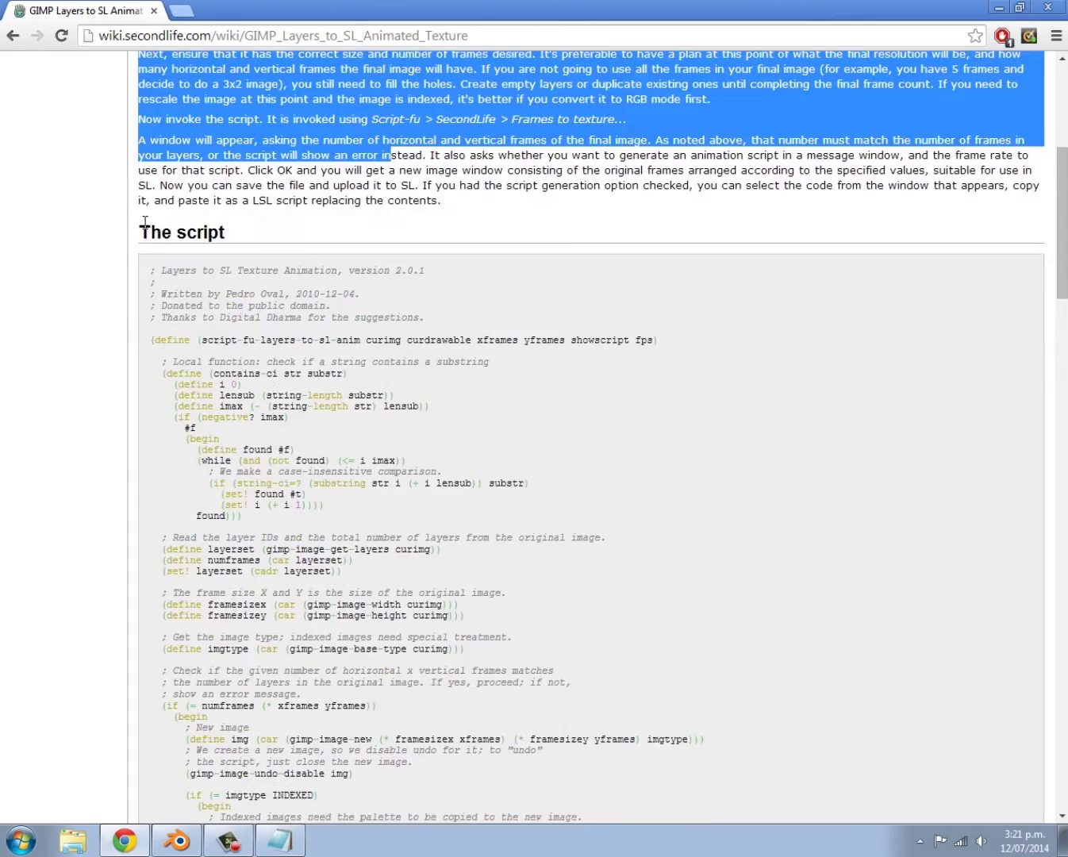
scroll(169, 262, down, 20)
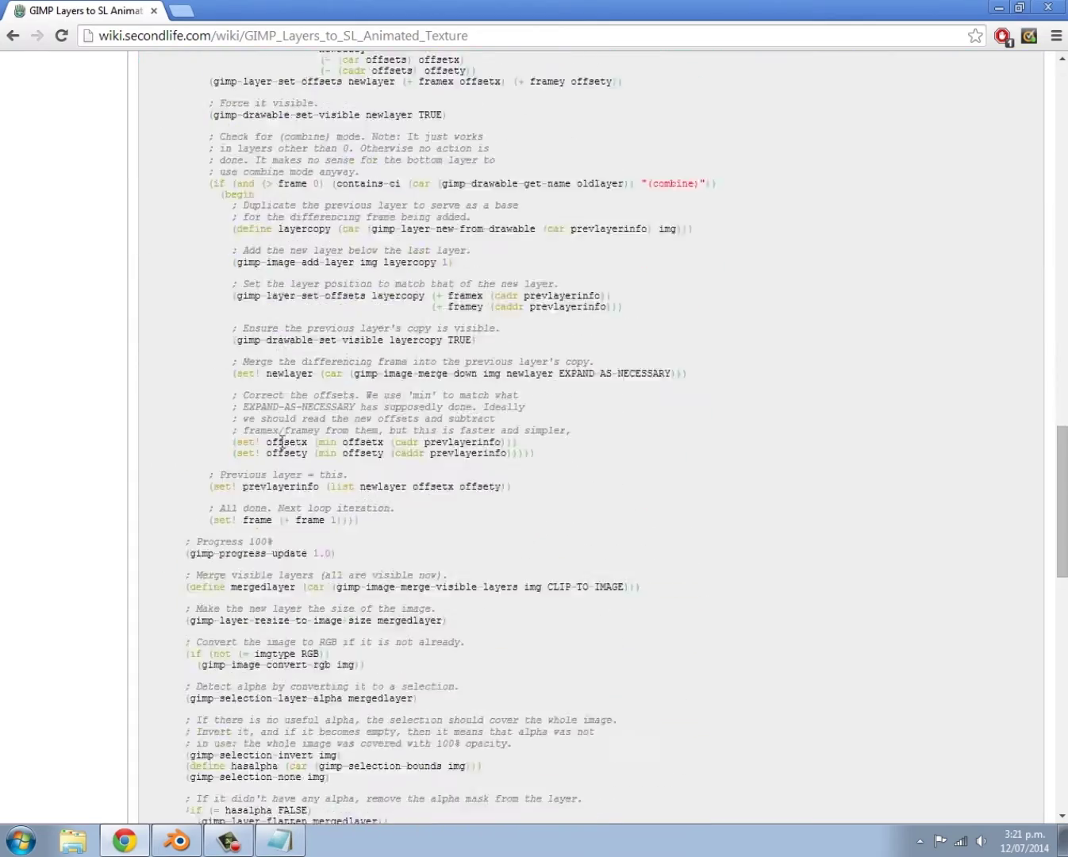
scroll(288, 459, down, 5)
scroll(286, 457, up, 3)
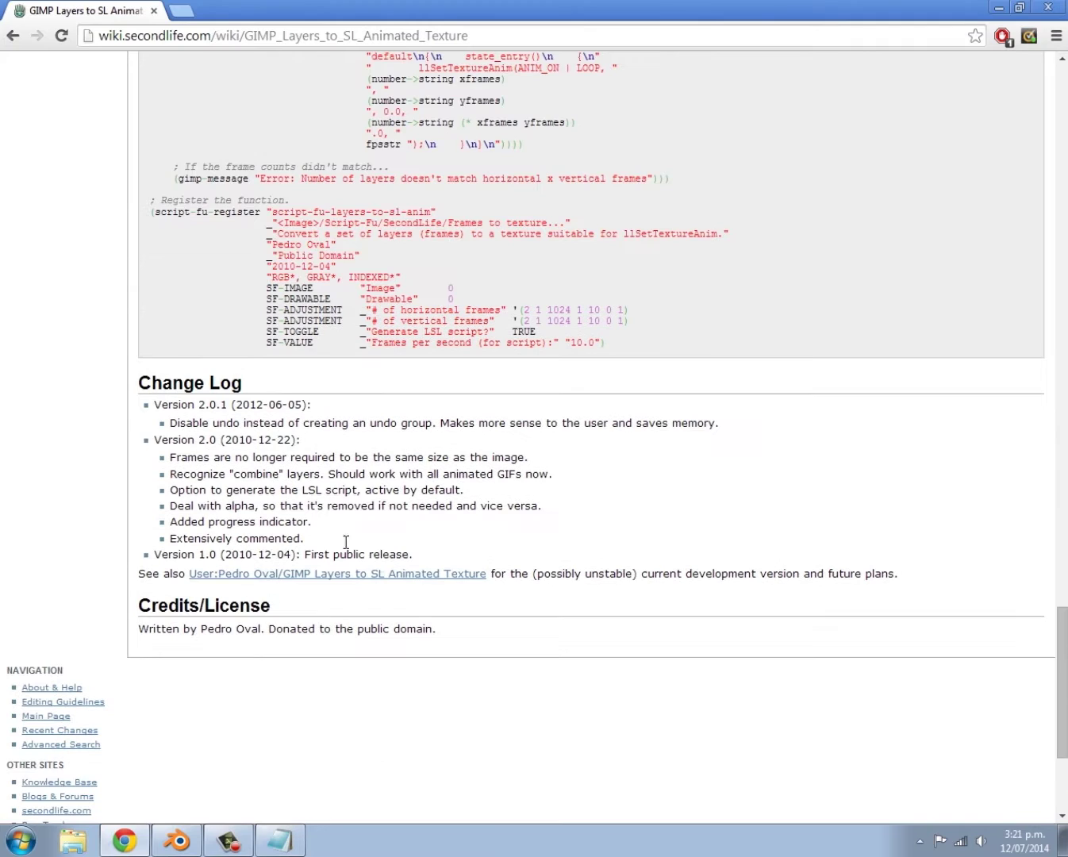
scroll(452, 605, up, 20)
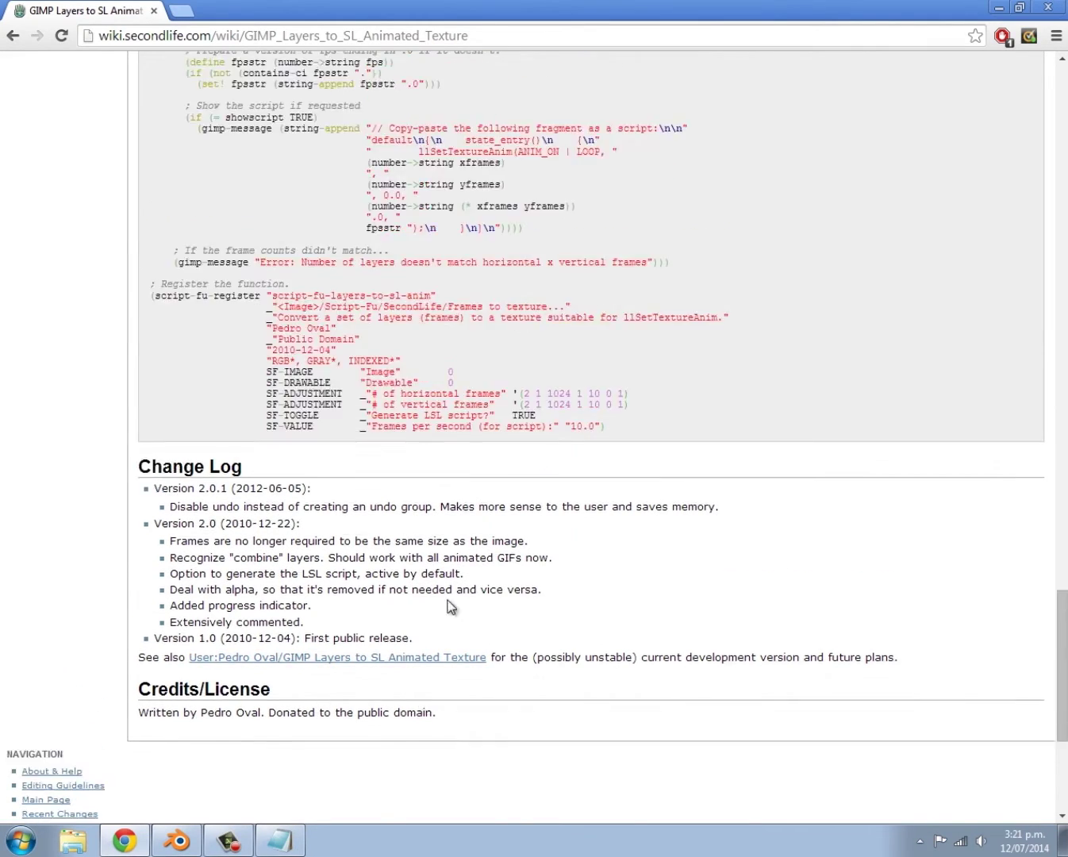
scroll(477, 230, down, 2)
scroll(477, 231, up, 1)
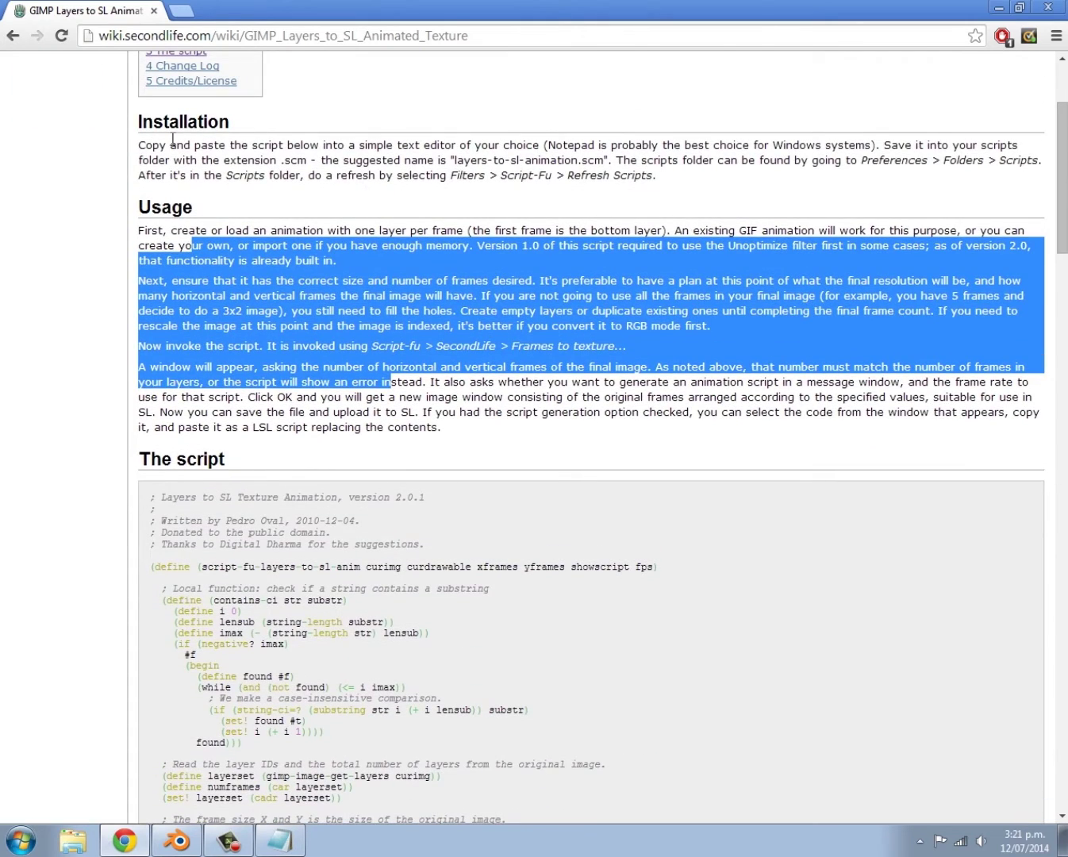
drag(139, 145, 630, 177)
scroll(611, 230, down, 2)
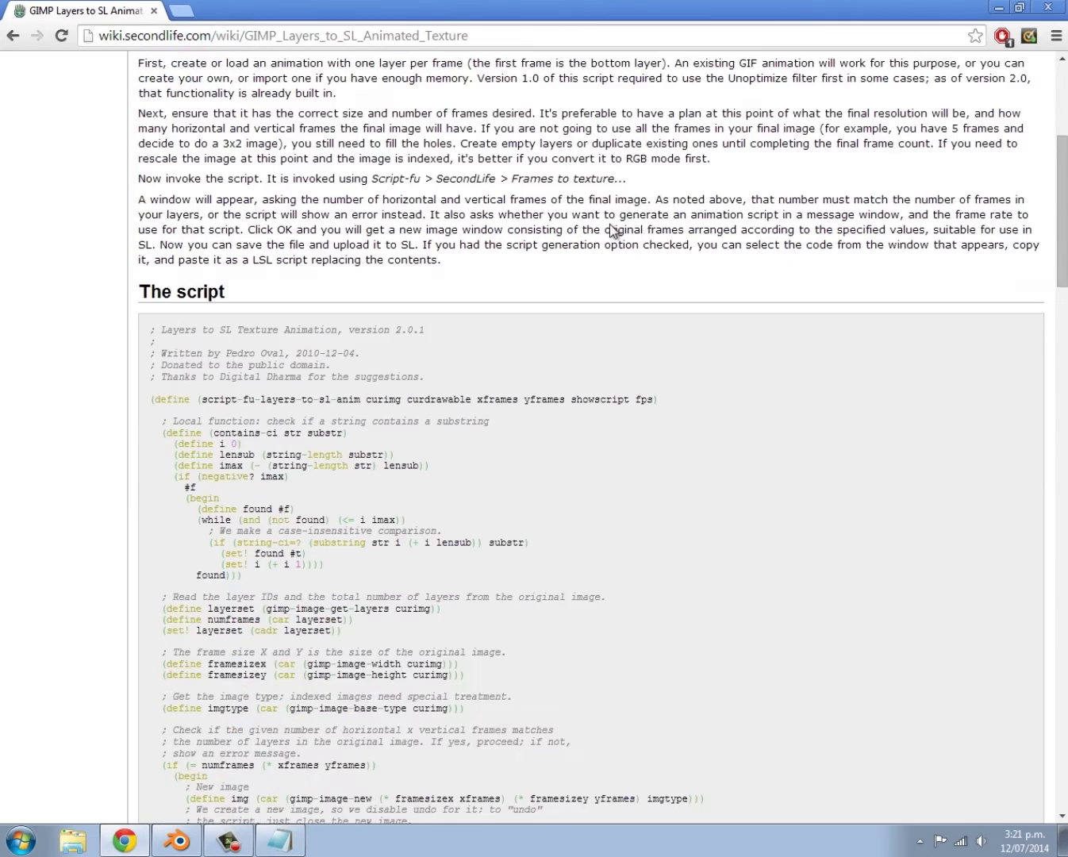
scroll(611, 230, down, 4)
scroll(130, 240, up, 3)
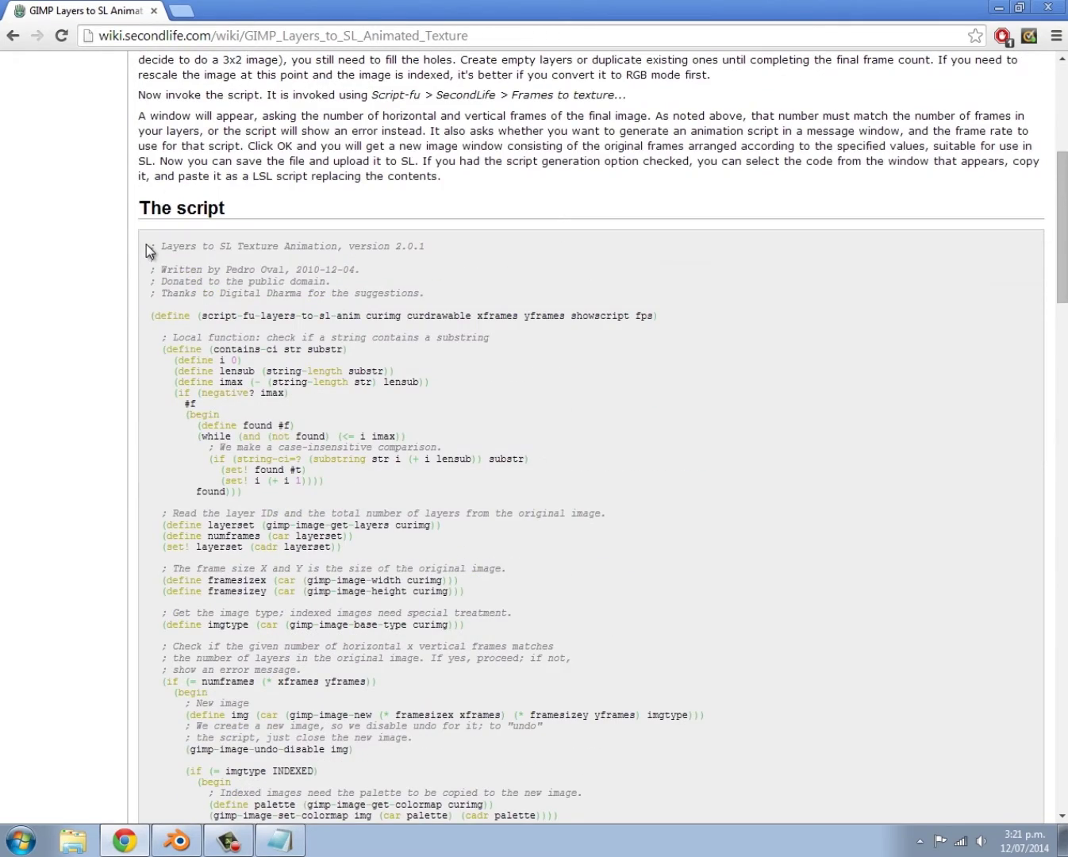
Step: Select the full Script-Fu code listing from its first line to its last
drag(146, 244, 620, 405)
scroll(251, 472, down, 4)
scroll(251, 479, down, 18)
scroll(252, 477, down, 5)
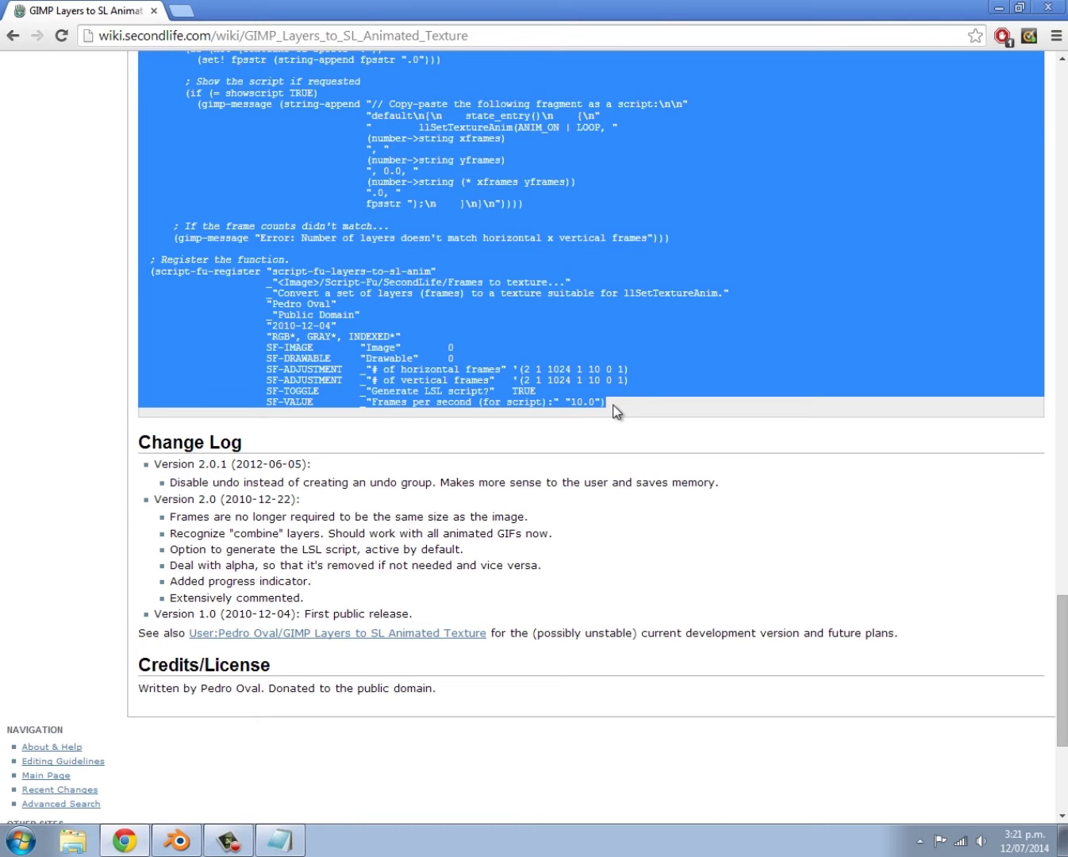
Step: Paste the copied GIMP script into a new Notepad document
click(21, 841)
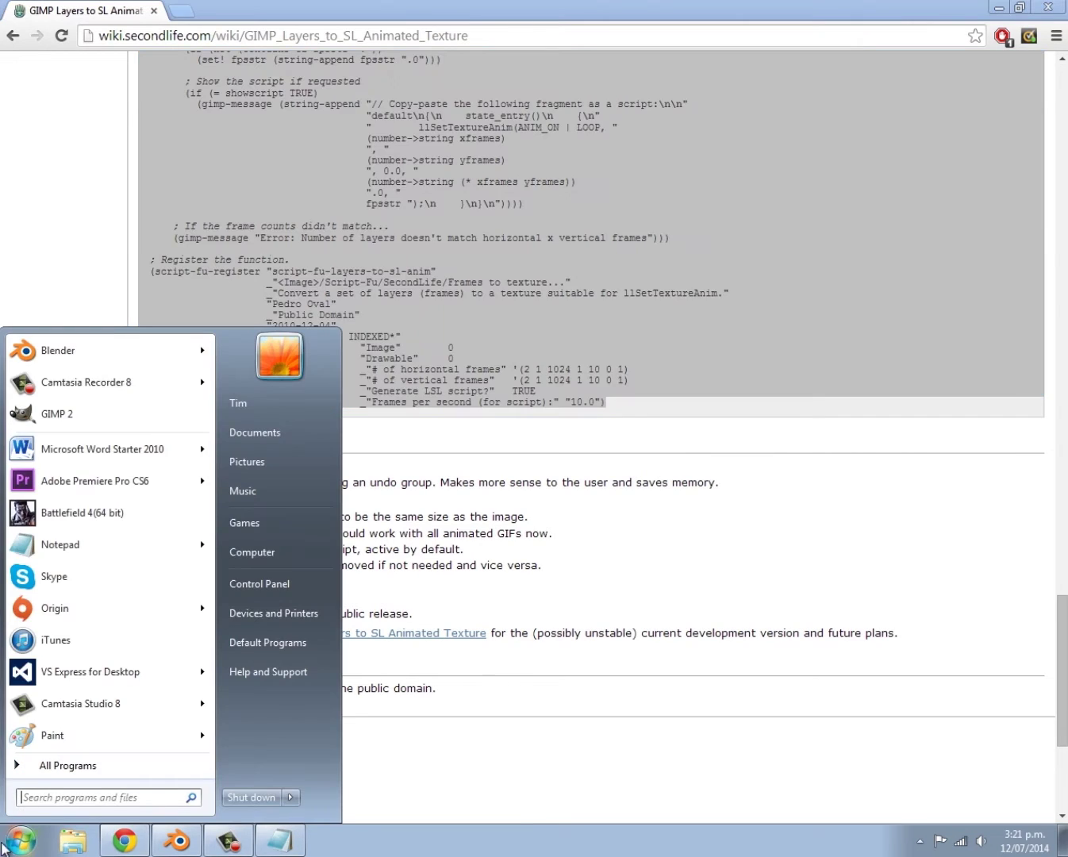
click(68, 547)
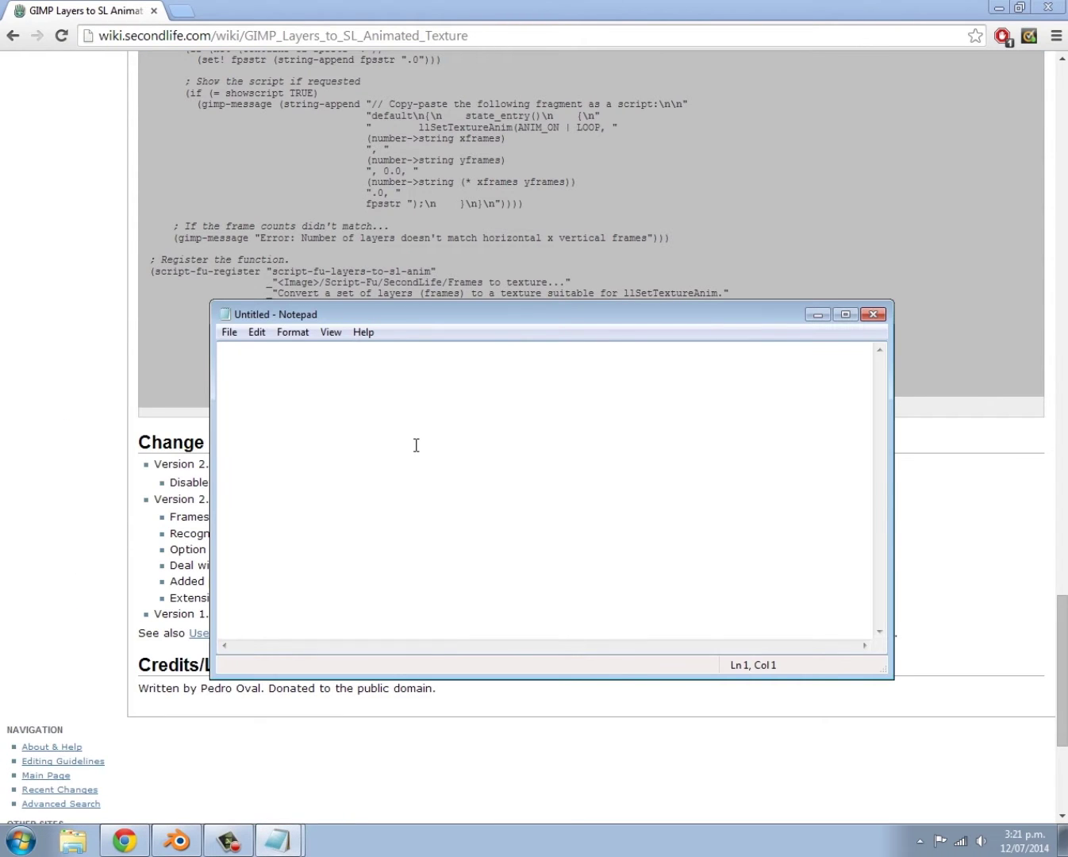
key(ctrl+v)
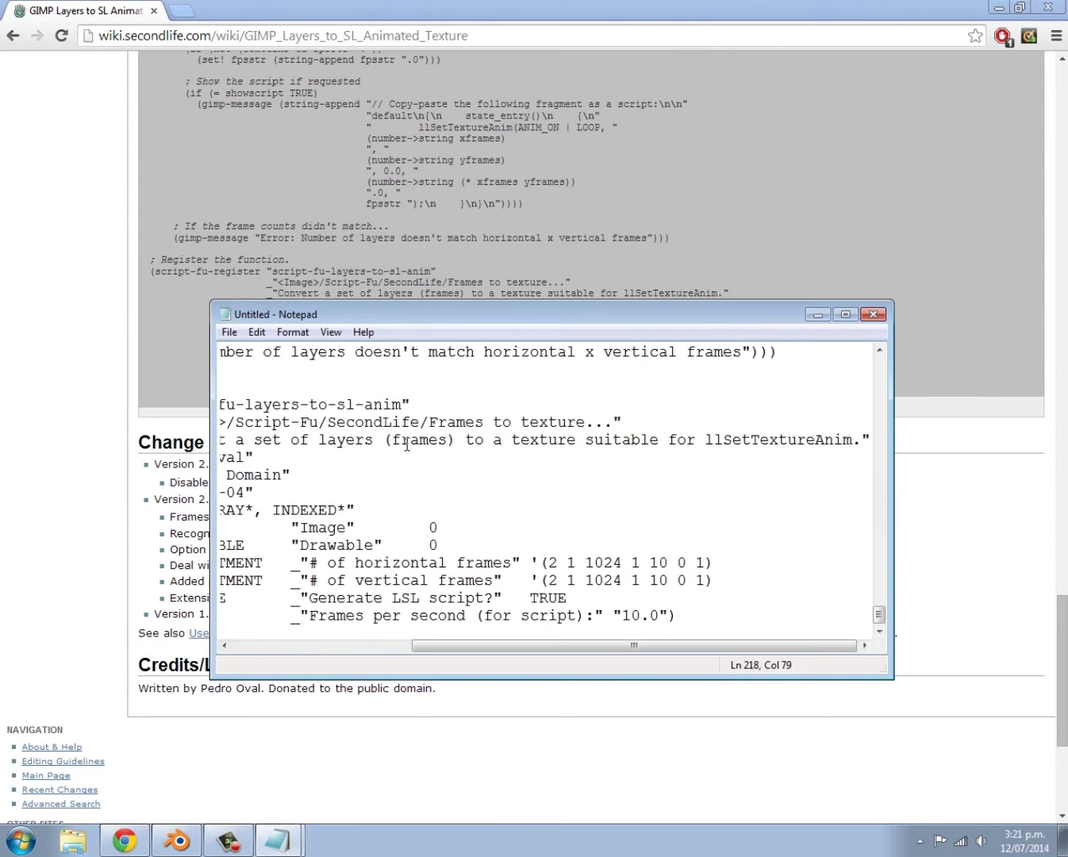
Step: Save it to the Desktop as layers-to-animated-texture.scm with the All Files type
click(230, 332)
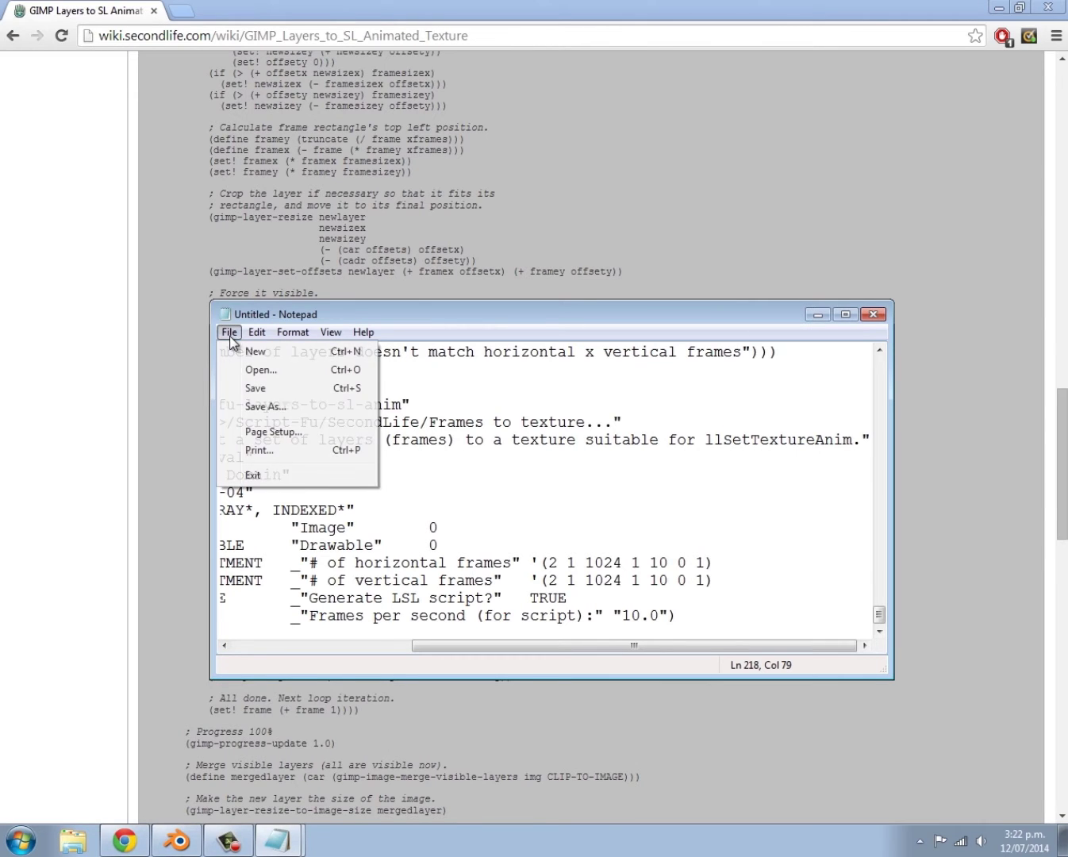
click(252, 389)
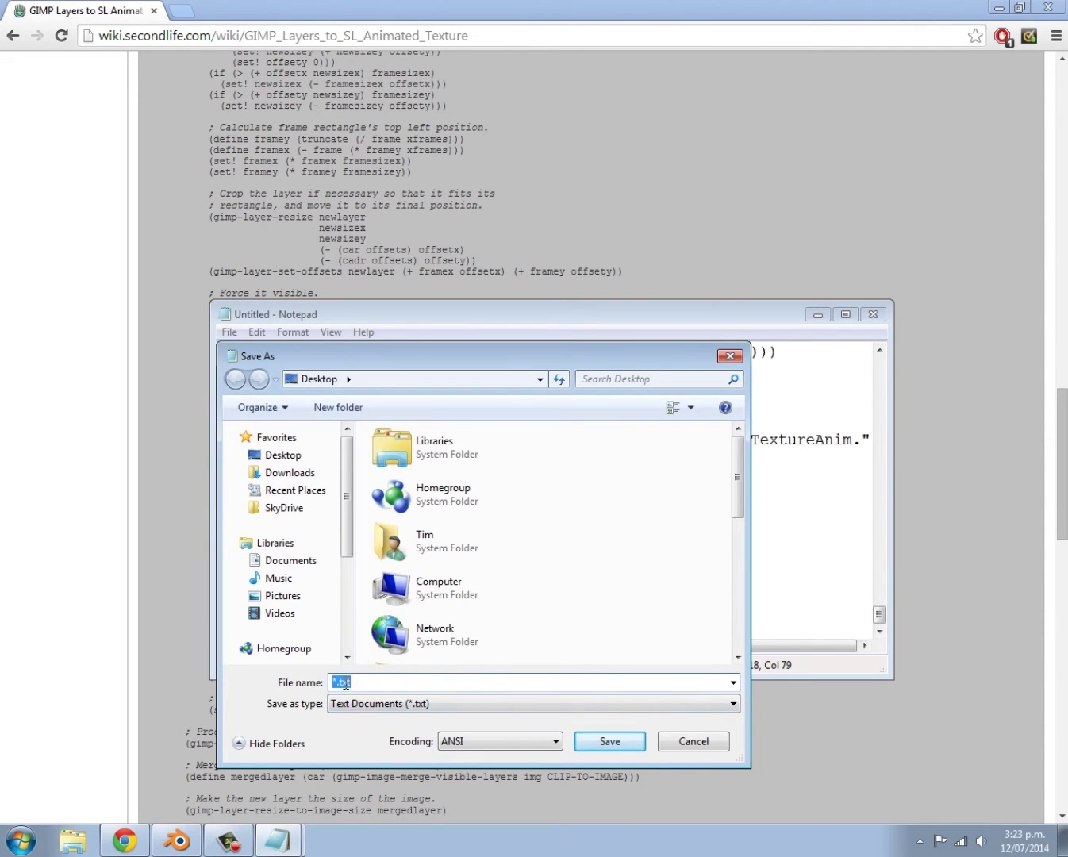
click(363, 680)
text(layers-to-animated-texture.scm)
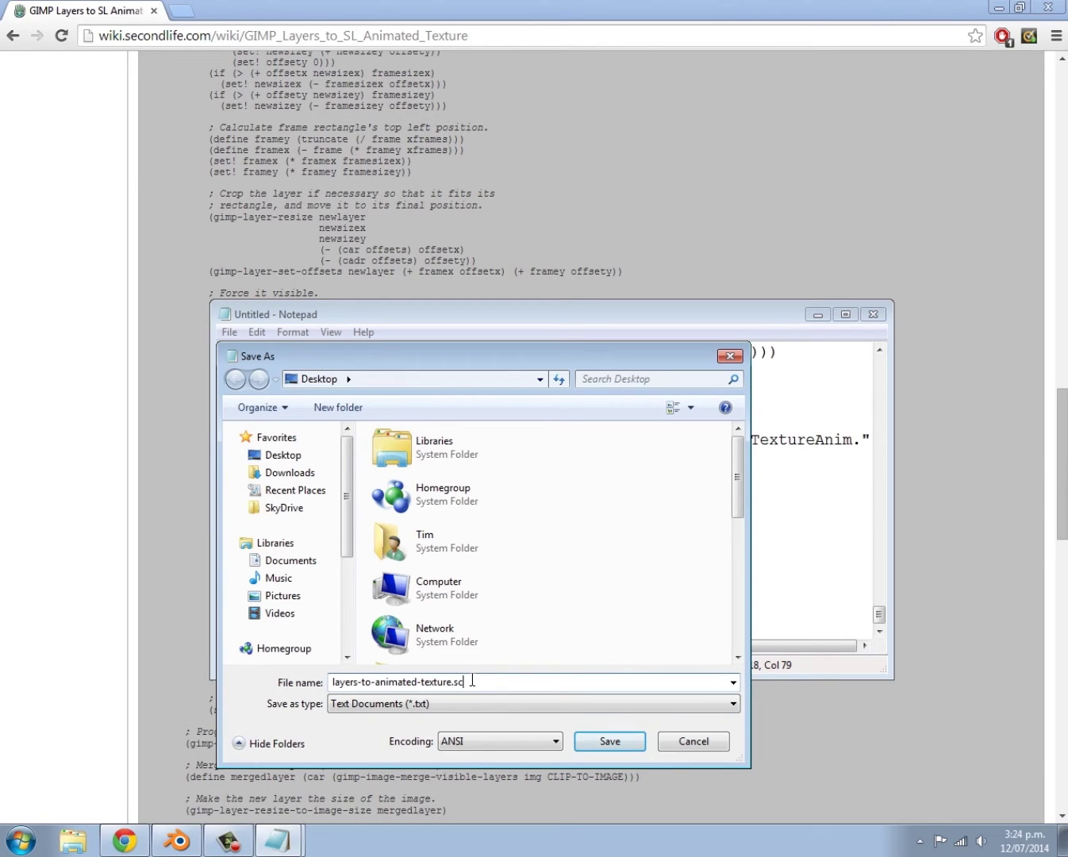
click(354, 709)
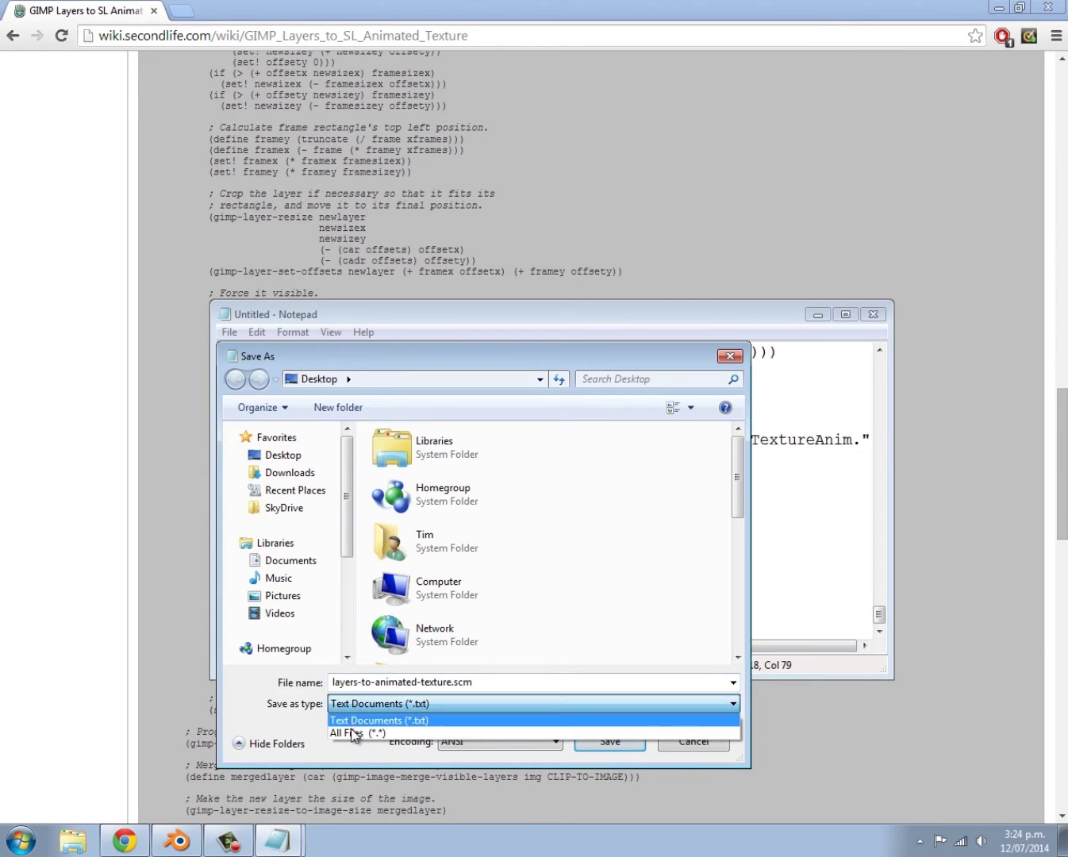
click(350, 730)
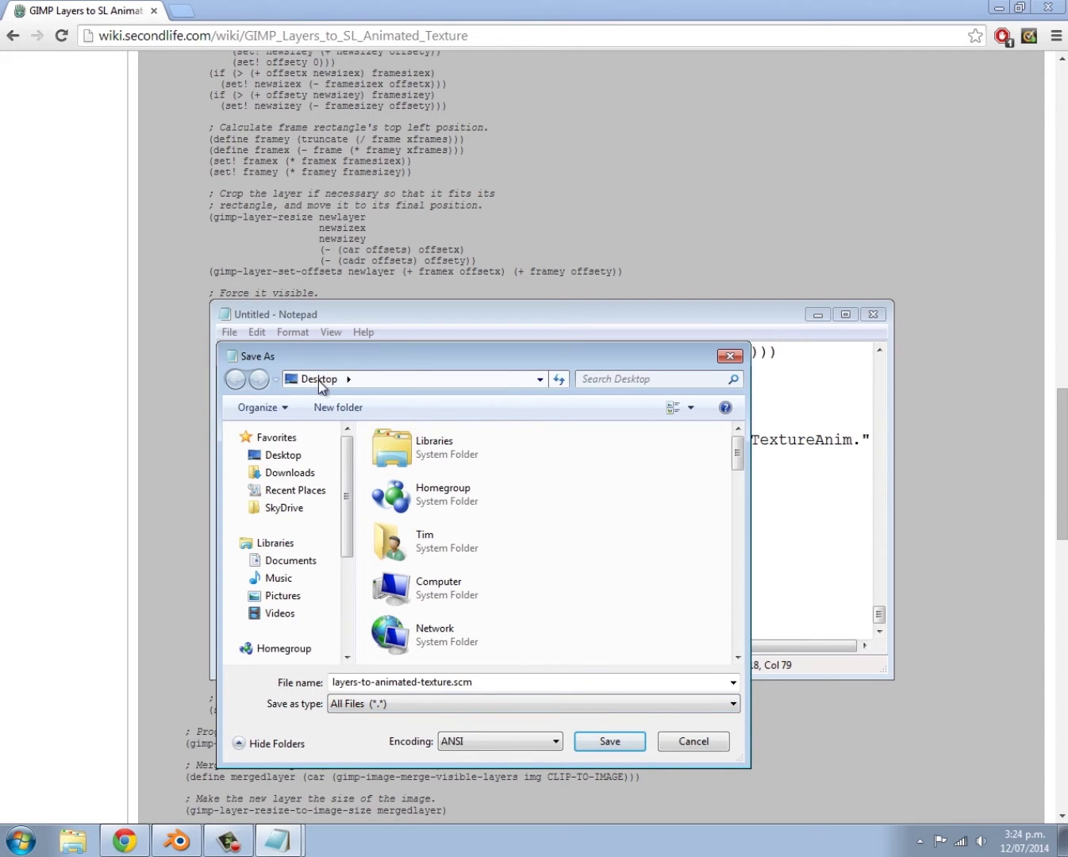
click(607, 741)
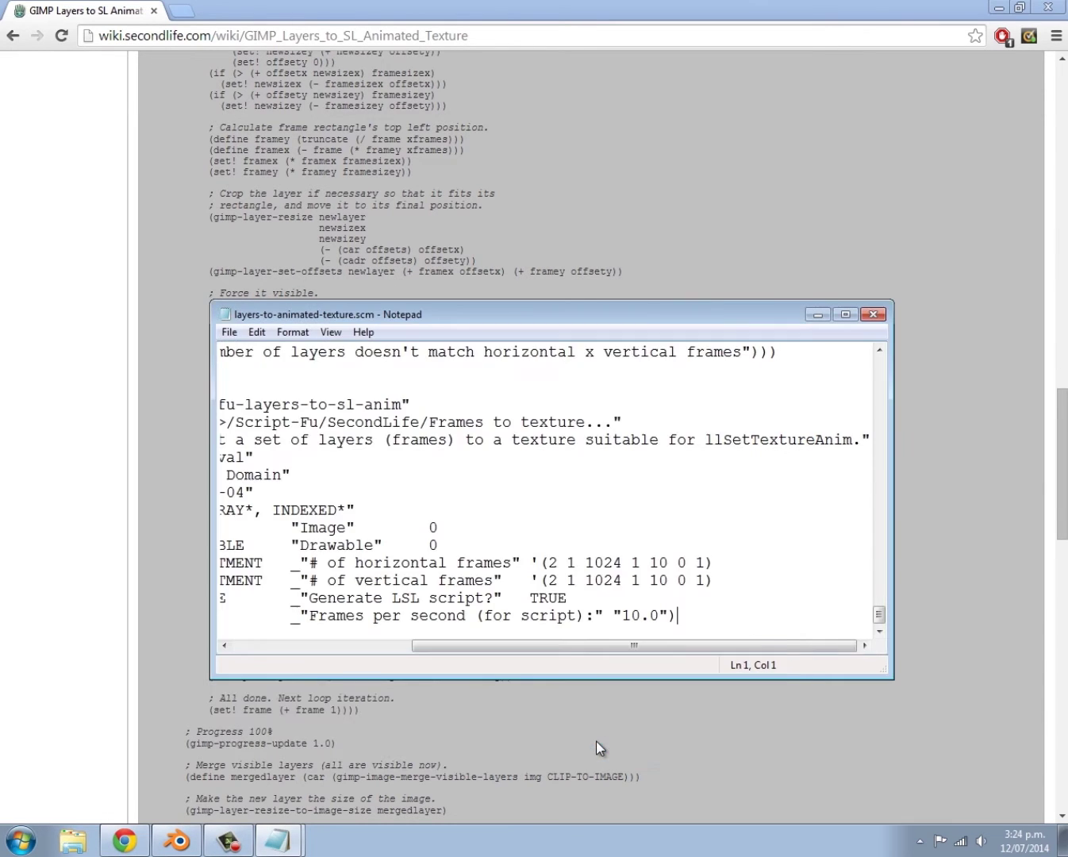
Step: Show the desktop and place the saved script file below URL.txt
click(1063, 845)
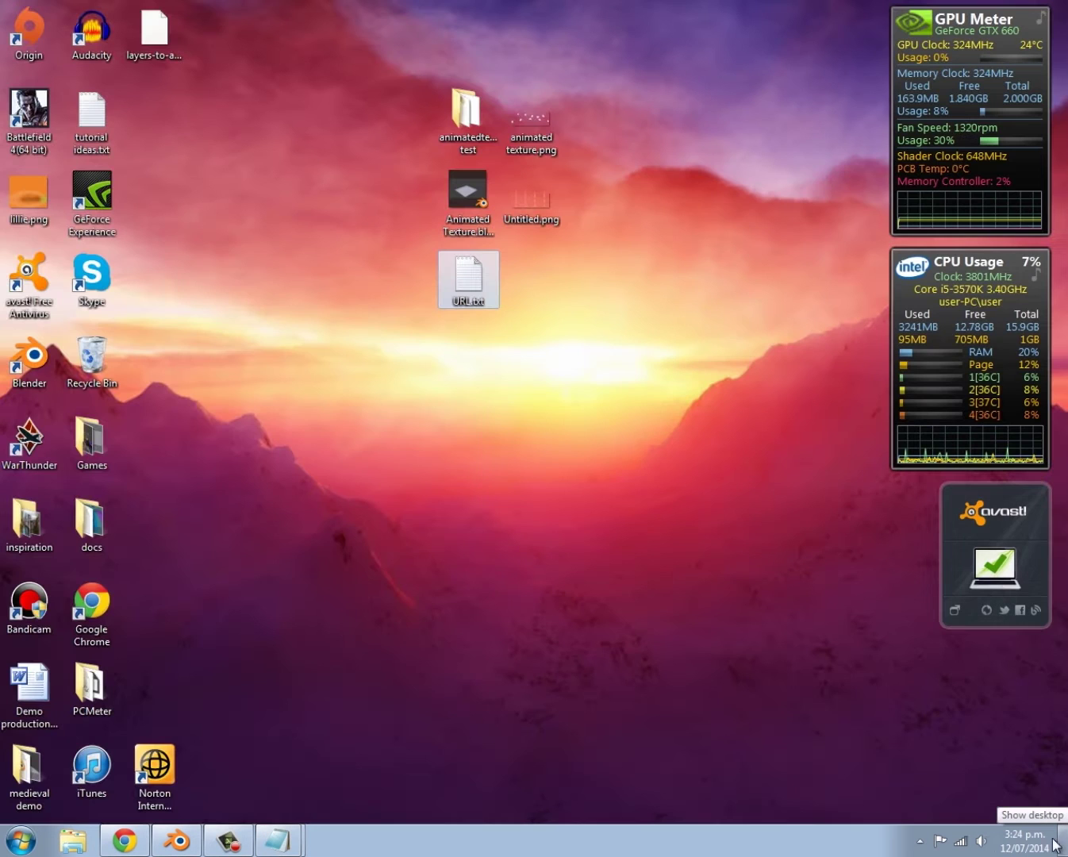
drag(153, 36, 484, 411)
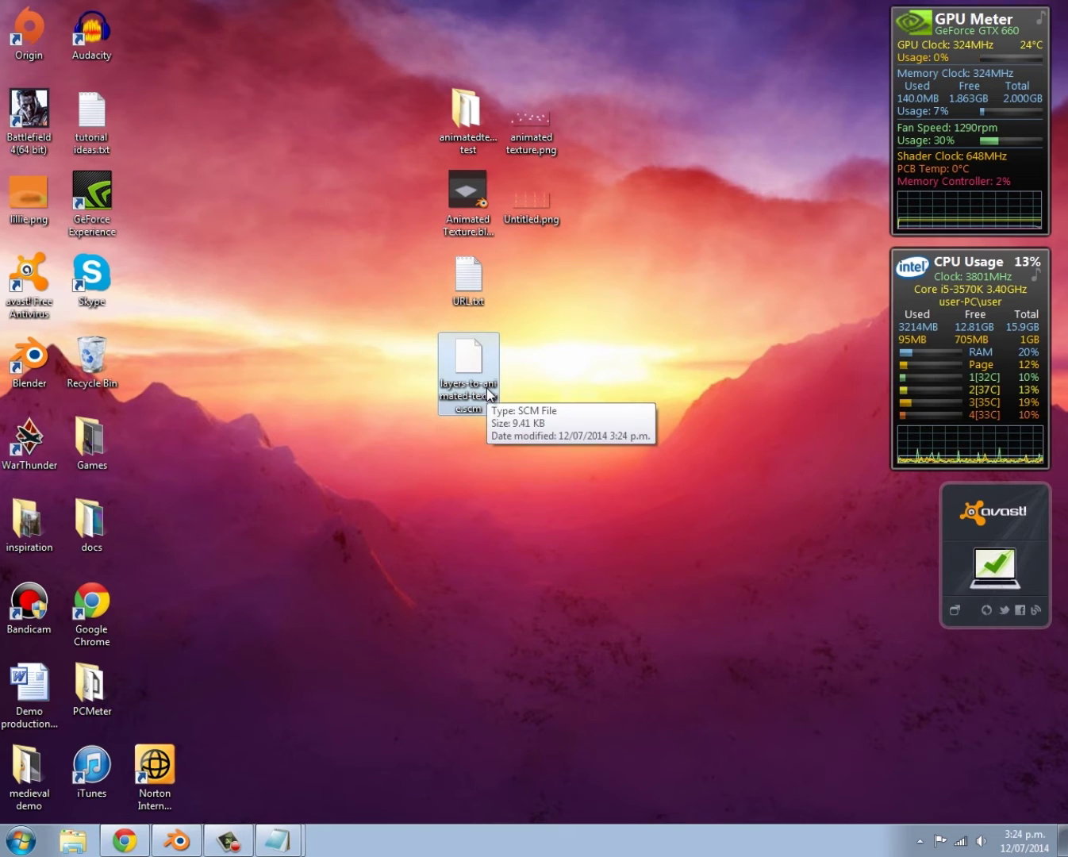
click(561, 421)
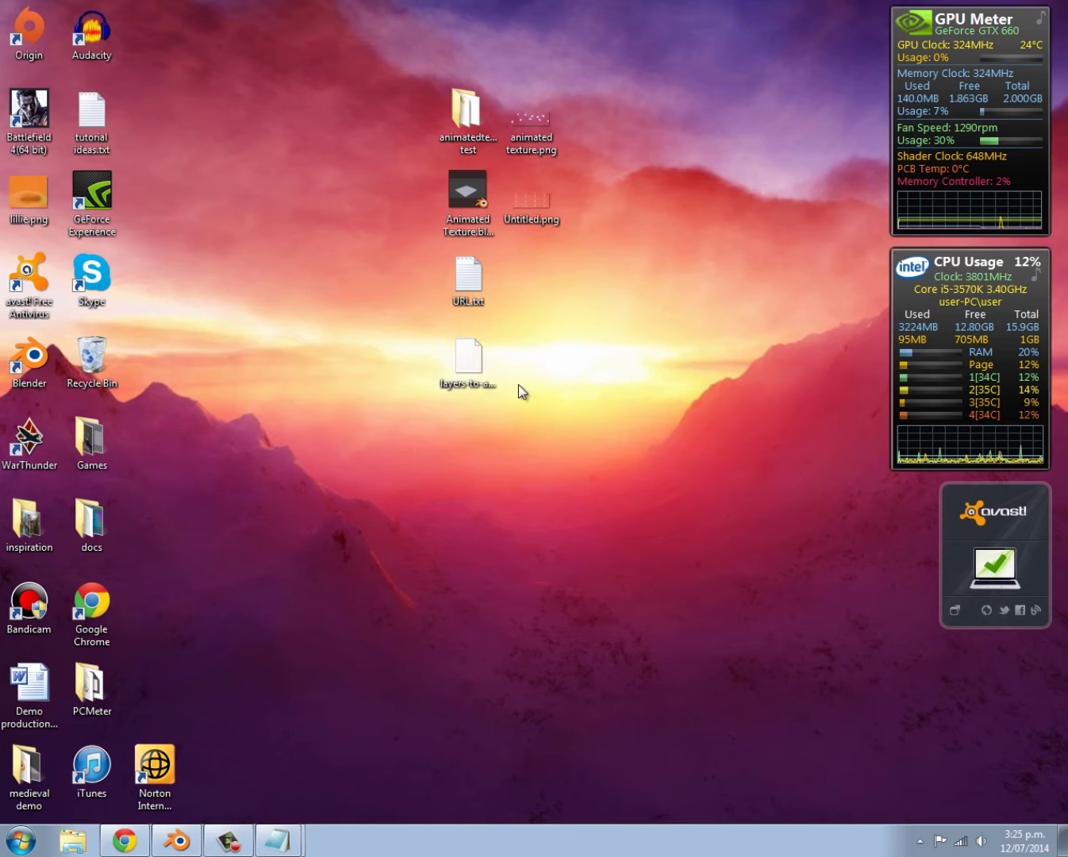
Step: Browse to C:\Users\user\.gimp-2.8\scripts in Windows Explorer
key(super)
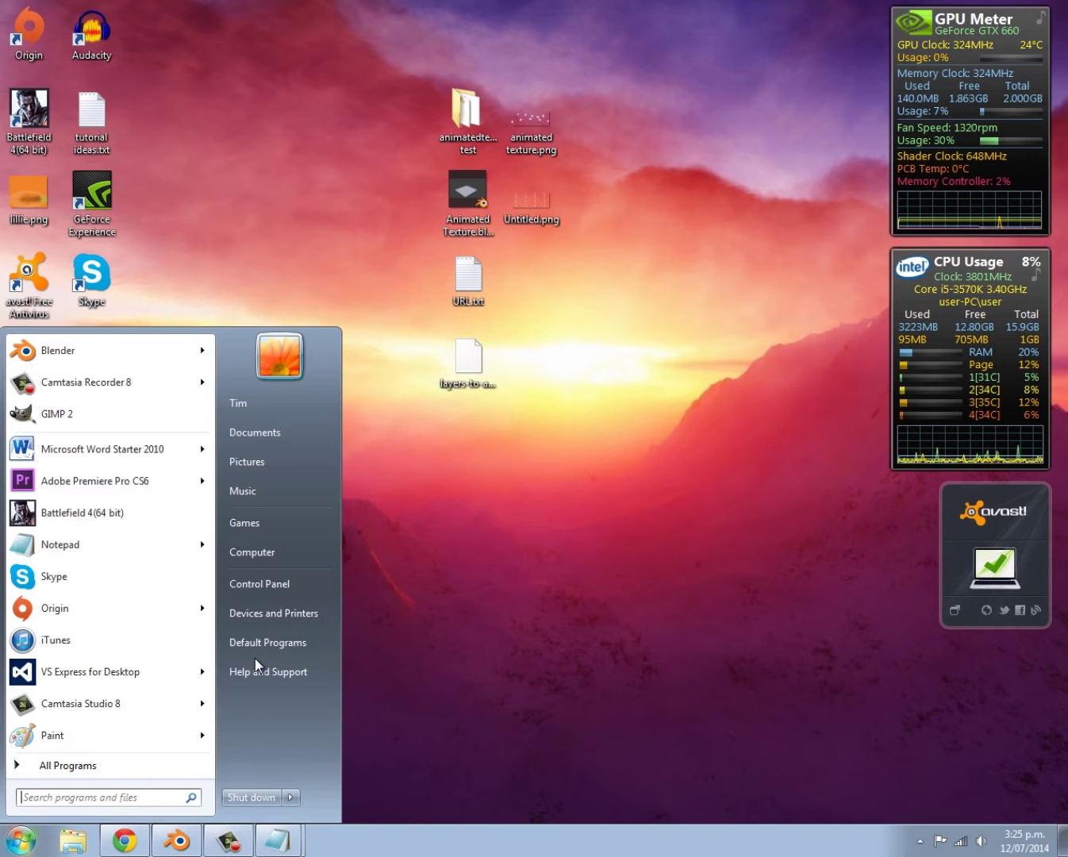
click(253, 549)
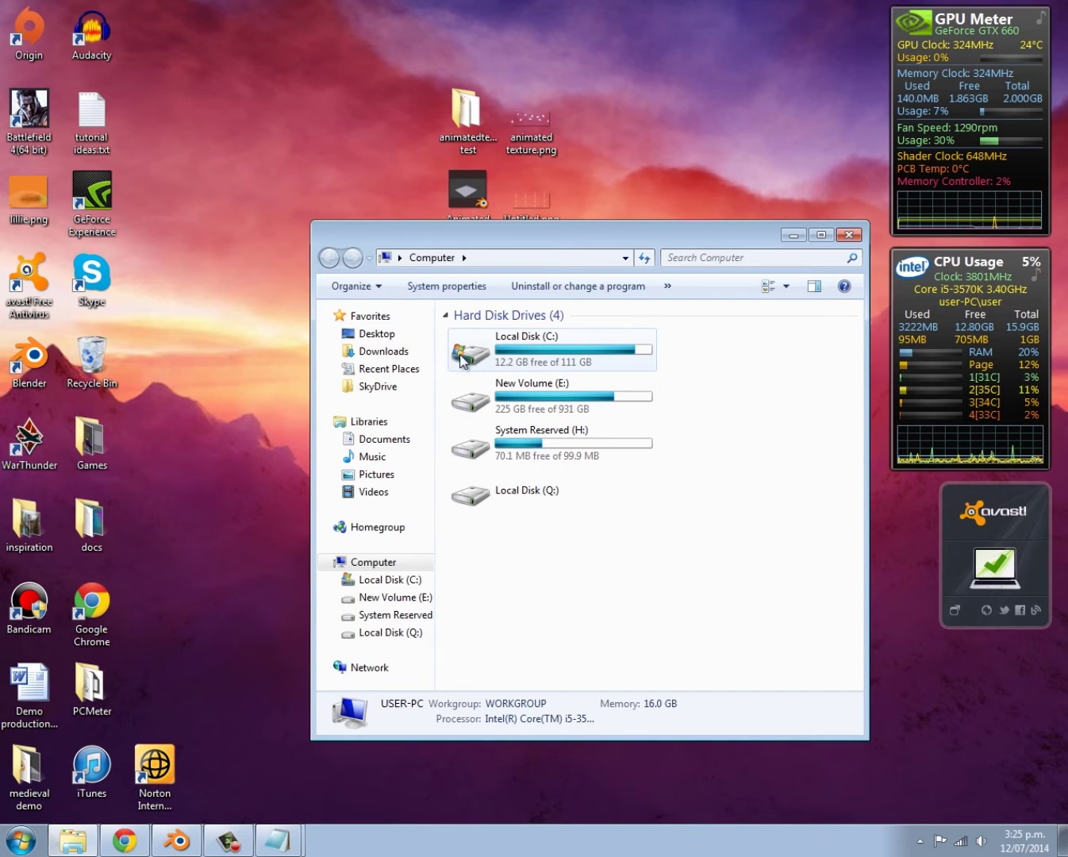
double_click(543, 359)
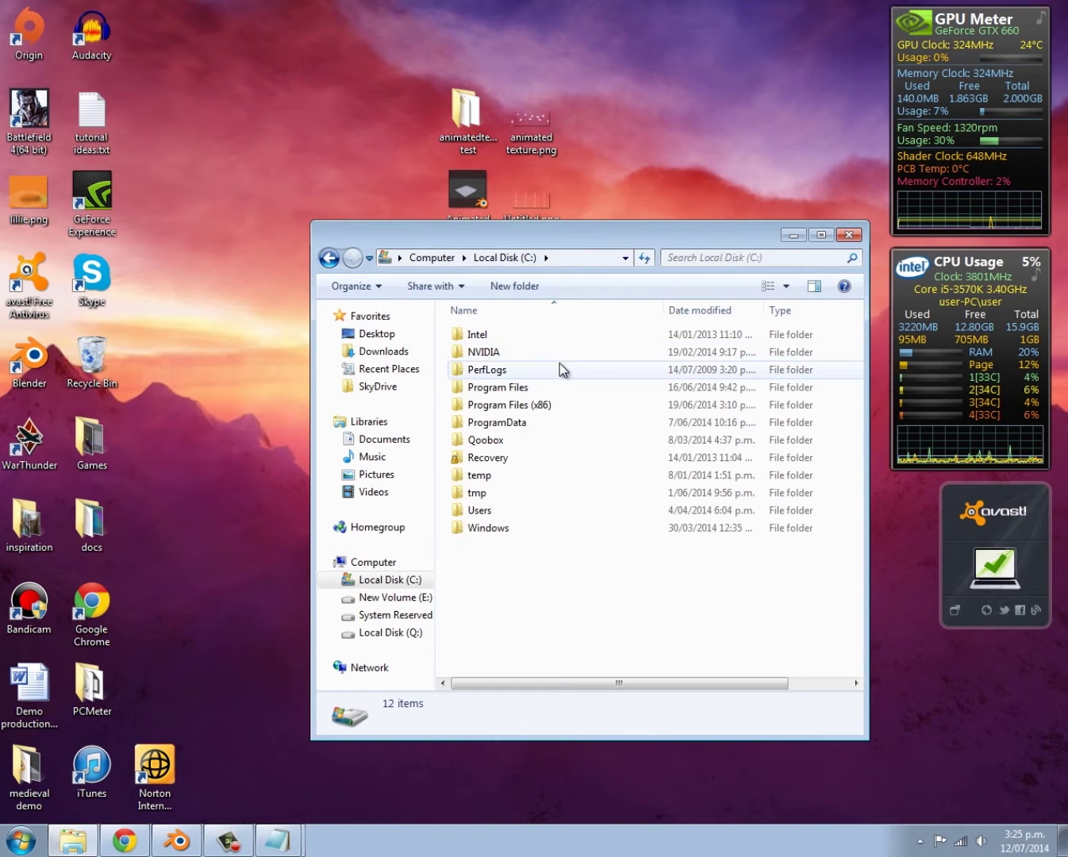
double_click(480, 510)
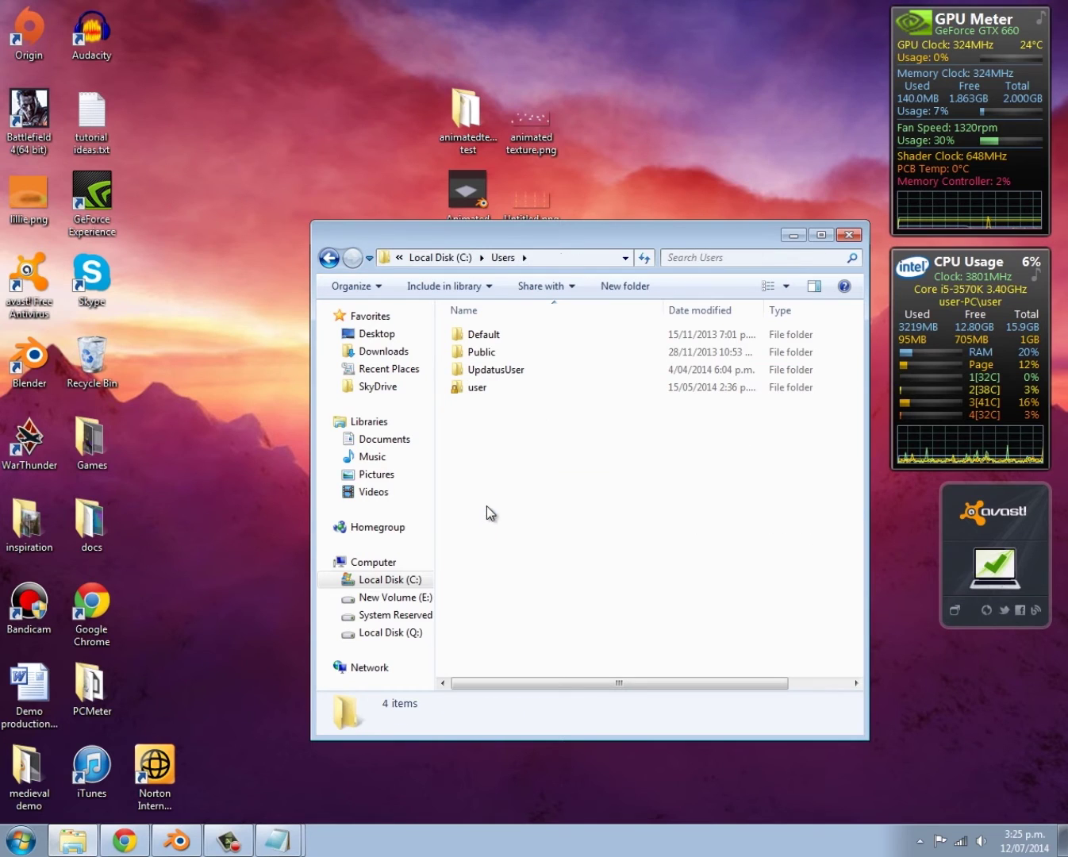
double_click(478, 389)
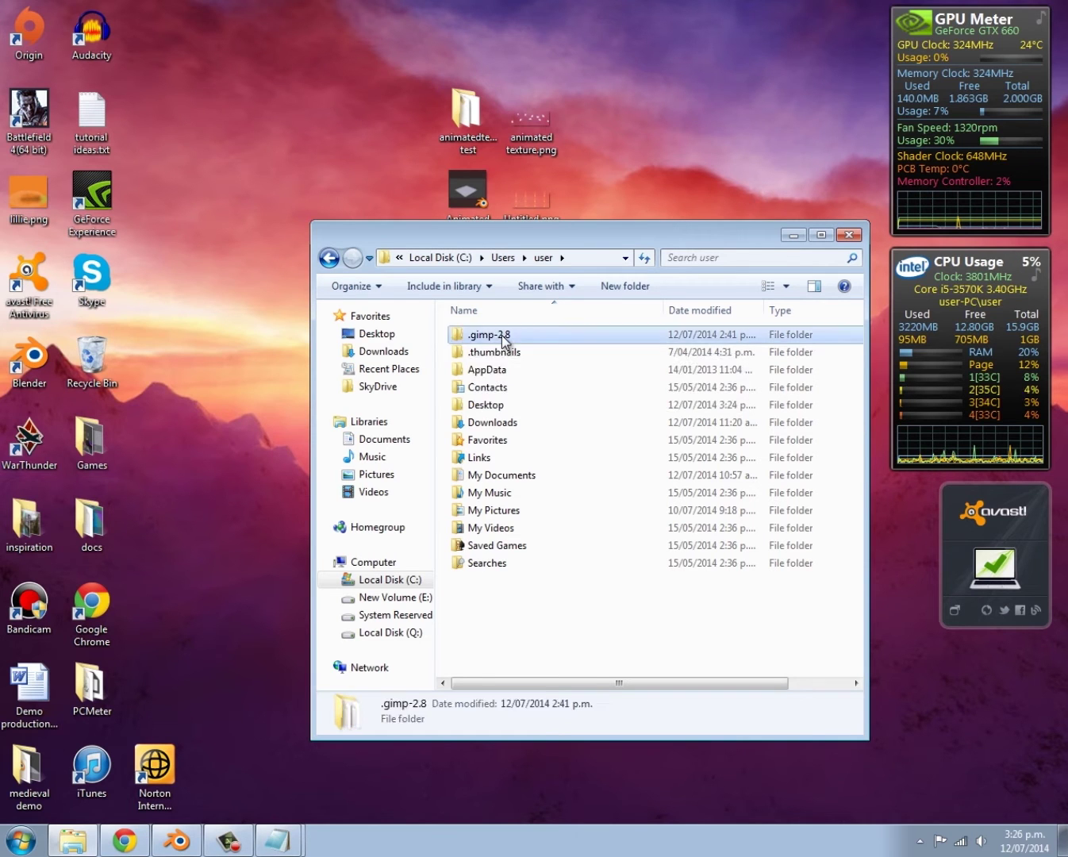
double_click(501, 334)
scroll(502, 335, down, 1)
scroll(501, 348, down, 4)
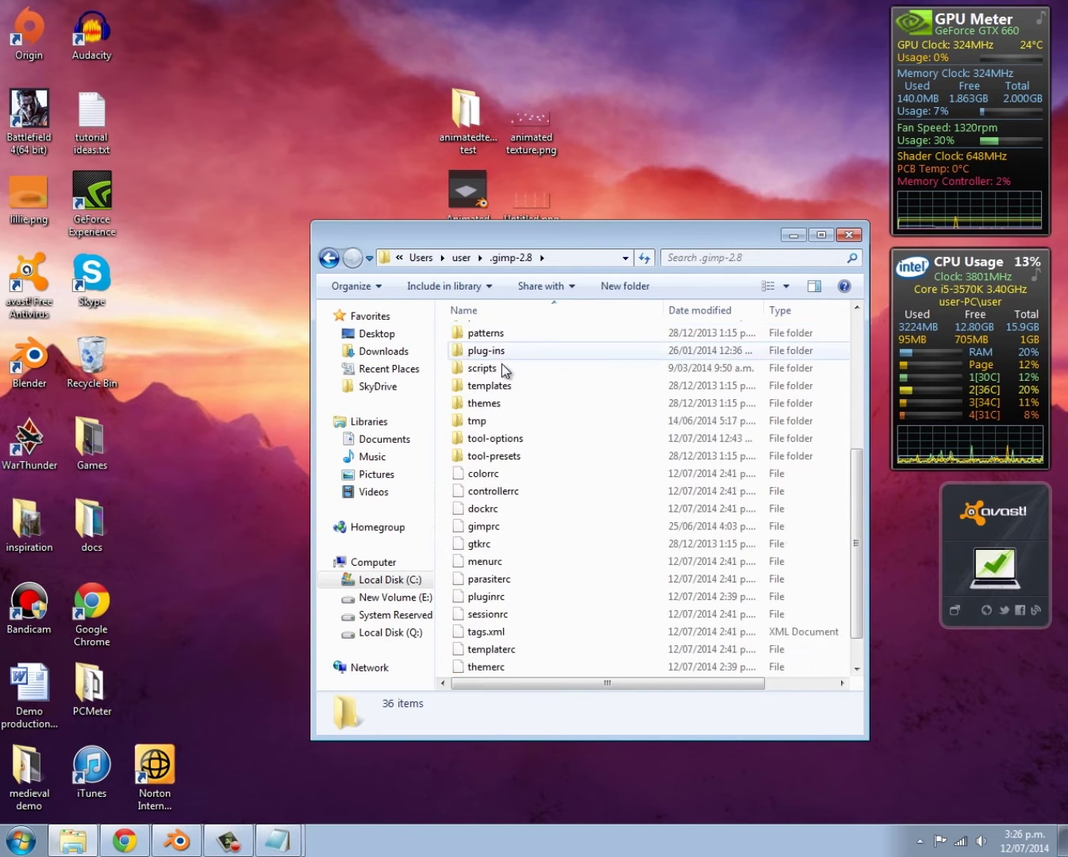
scroll(505, 460, up, 1)
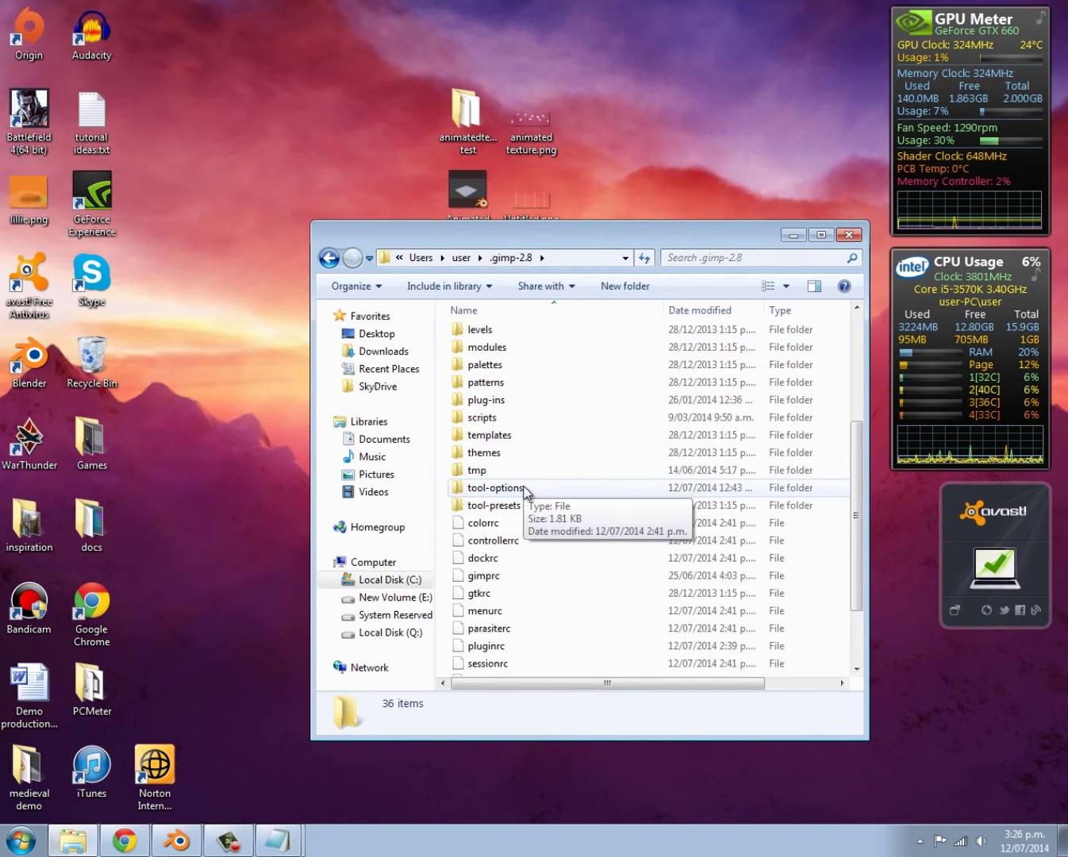
double_click(522, 421)
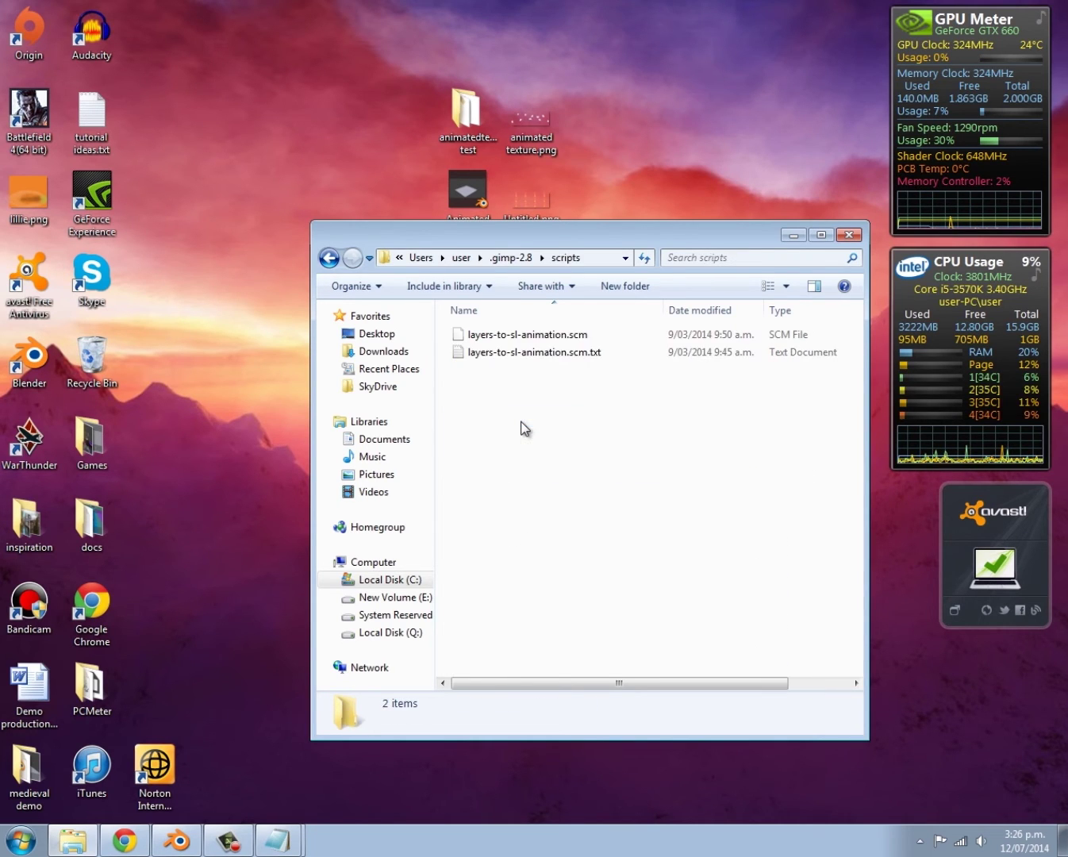
Step: Delete the old layers-to-sl-animation.scm and its .scm.txt copy from the scripts folder
drag(555, 235, 584, 389)
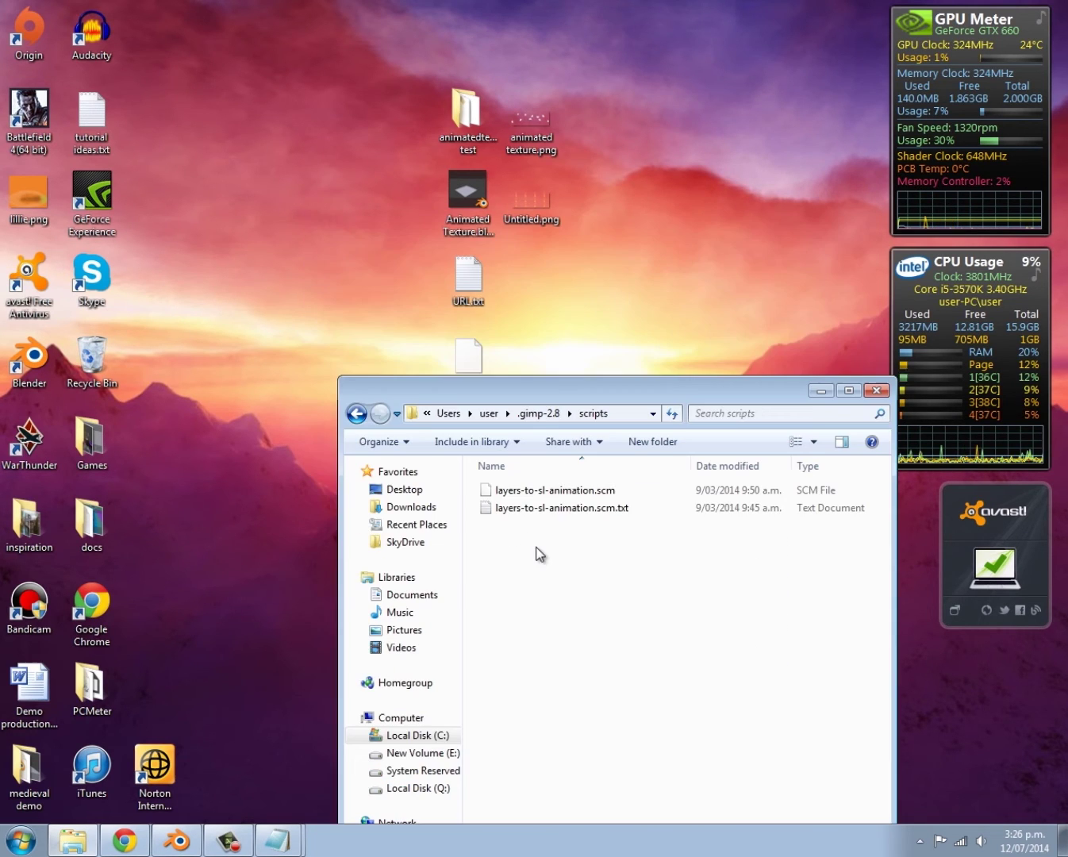
click(523, 493)
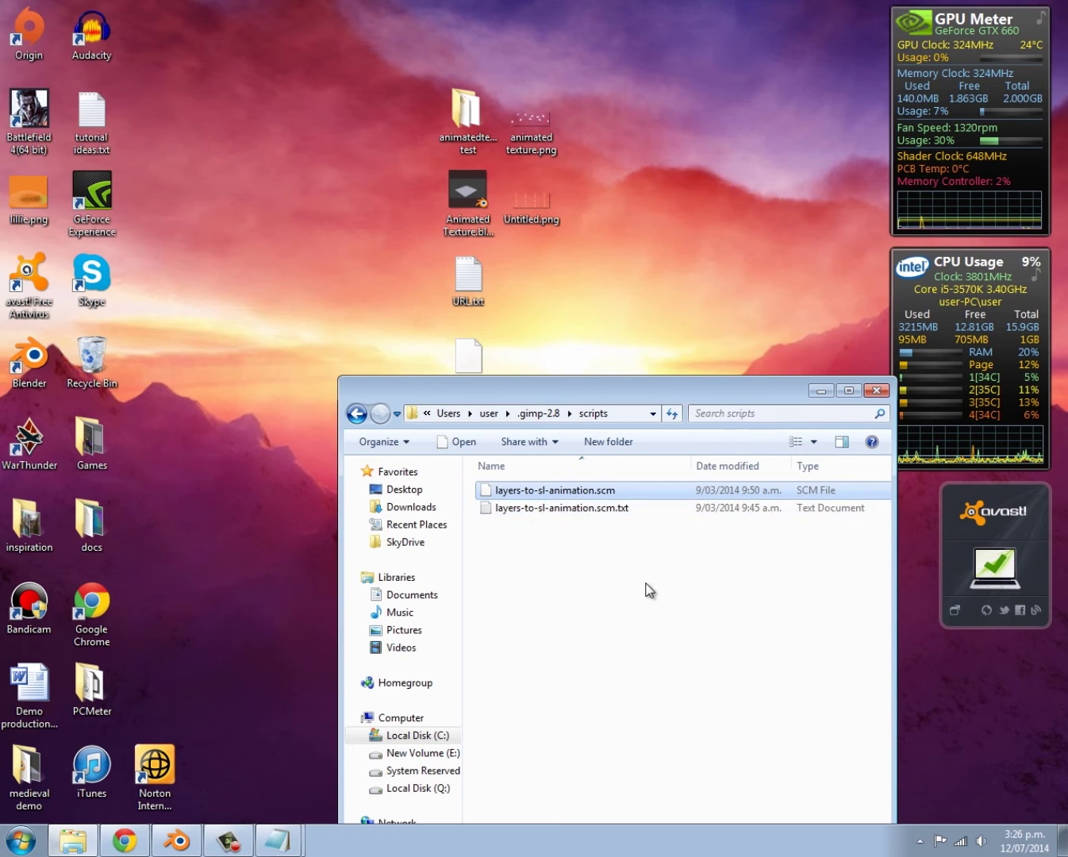
key(Delete)
click(600, 493)
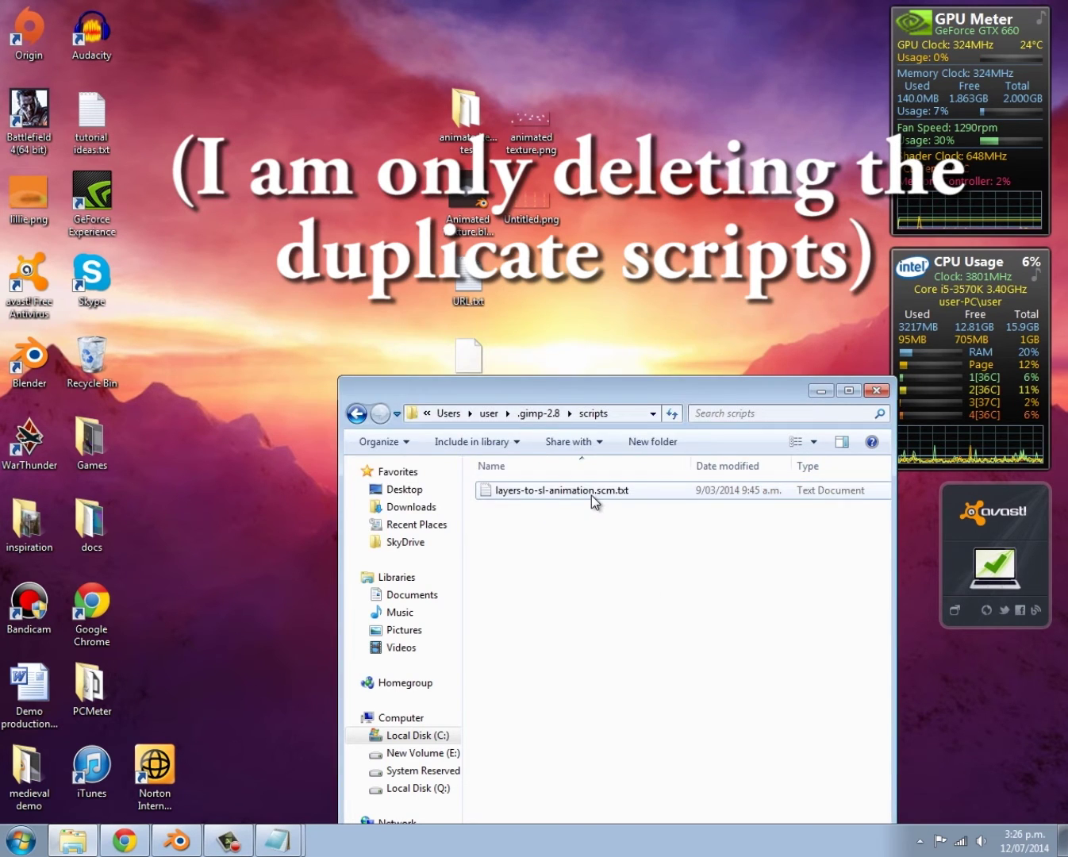
click(591, 495)
key(Delete)
click(601, 487)
Step: Move layers-to-animated-texture.scm from the desktop into the scripts folder and close Explorer
drag(538, 390, 527, 422)
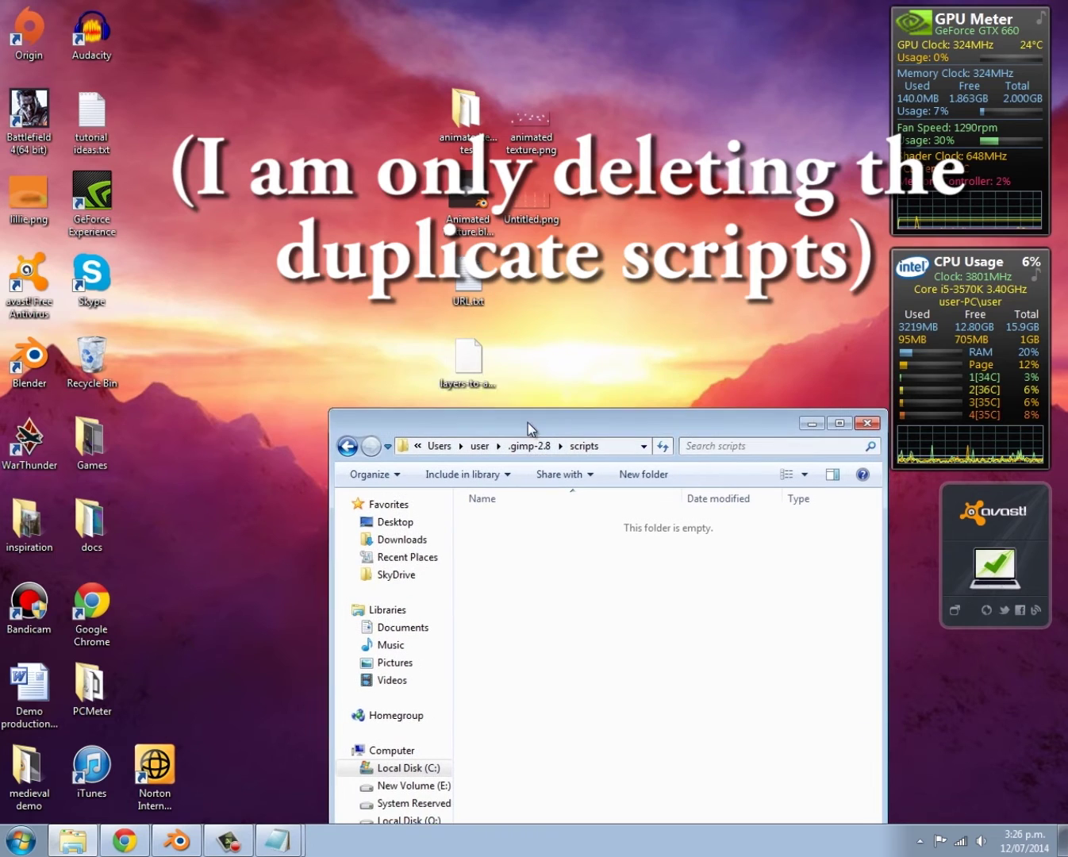
click(471, 362)
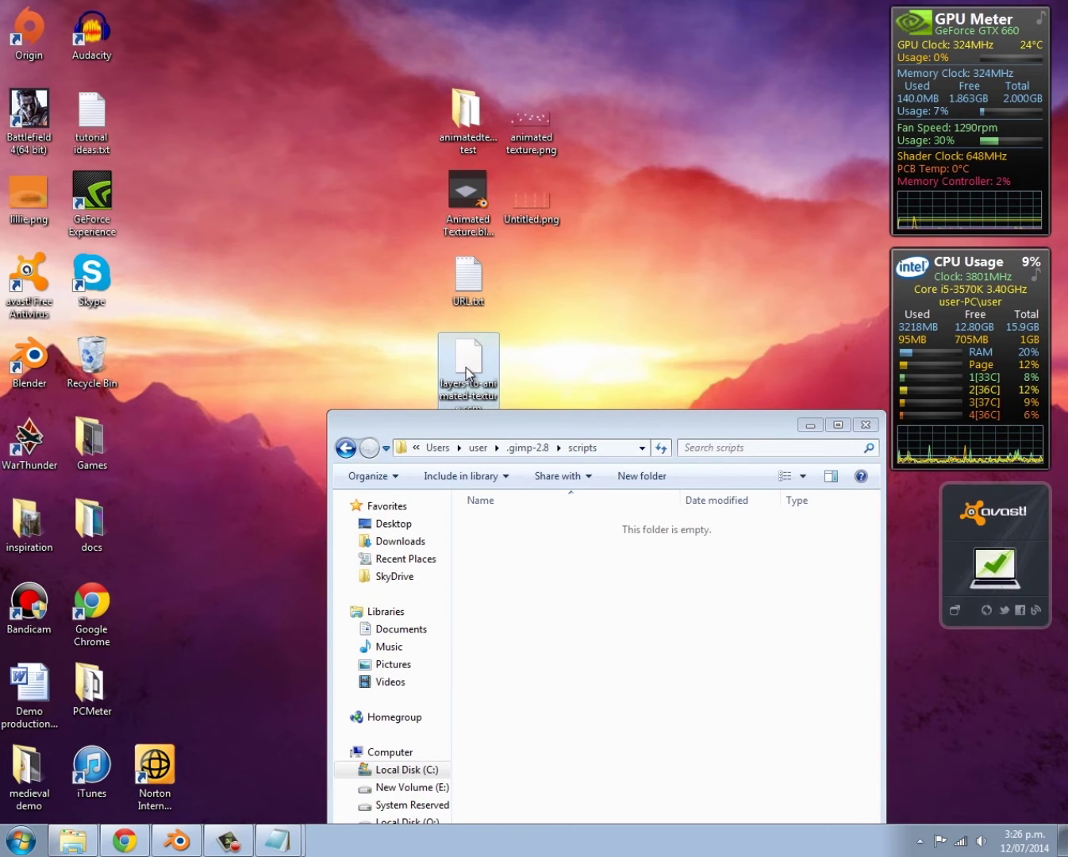
drag(470, 363, 562, 545)
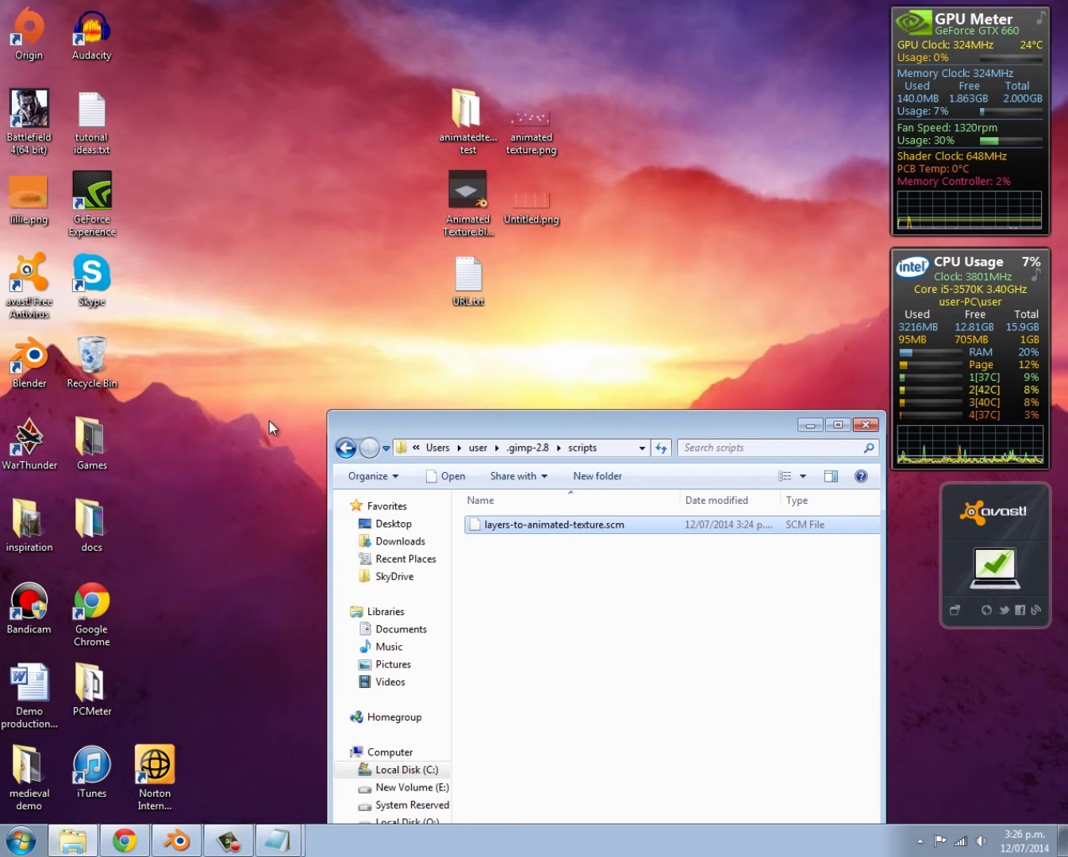
click(866, 425)
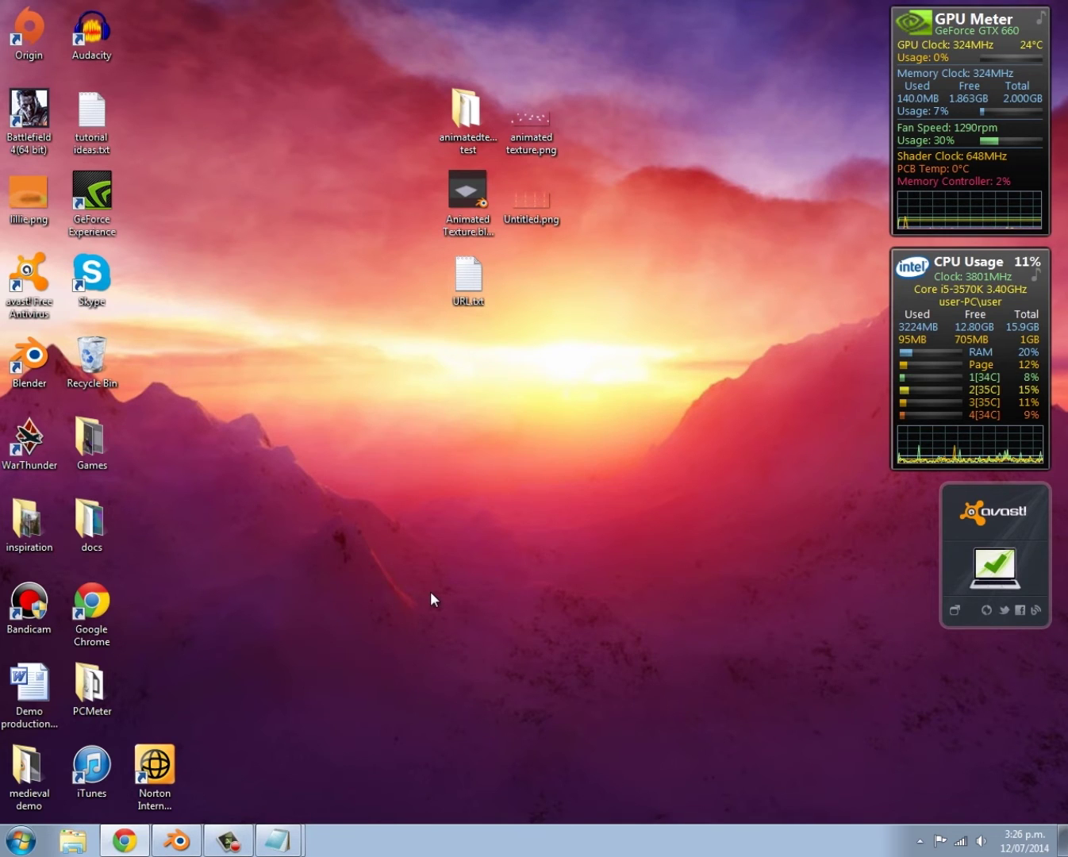
Step: Launch GIMP 2, confirm Script-Fu › SecondLife lists Frames to texture..., then minimize GIMP
click(19, 839)
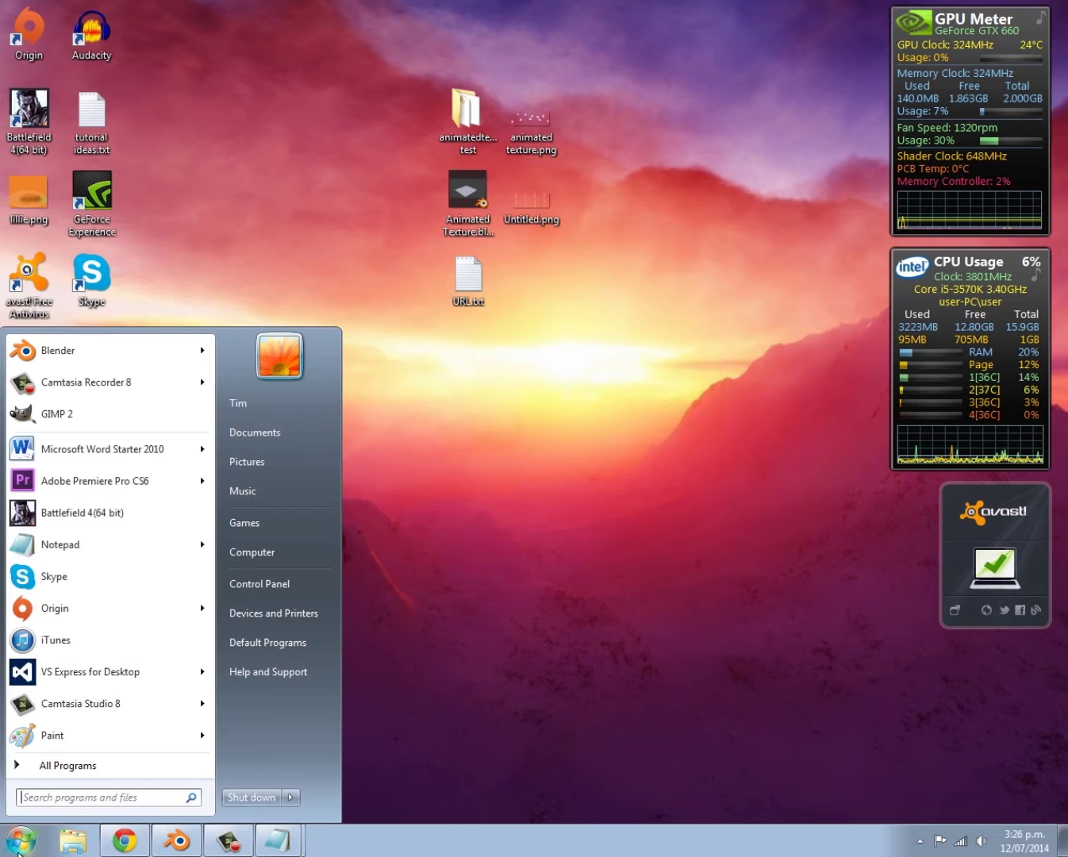
click(88, 425)
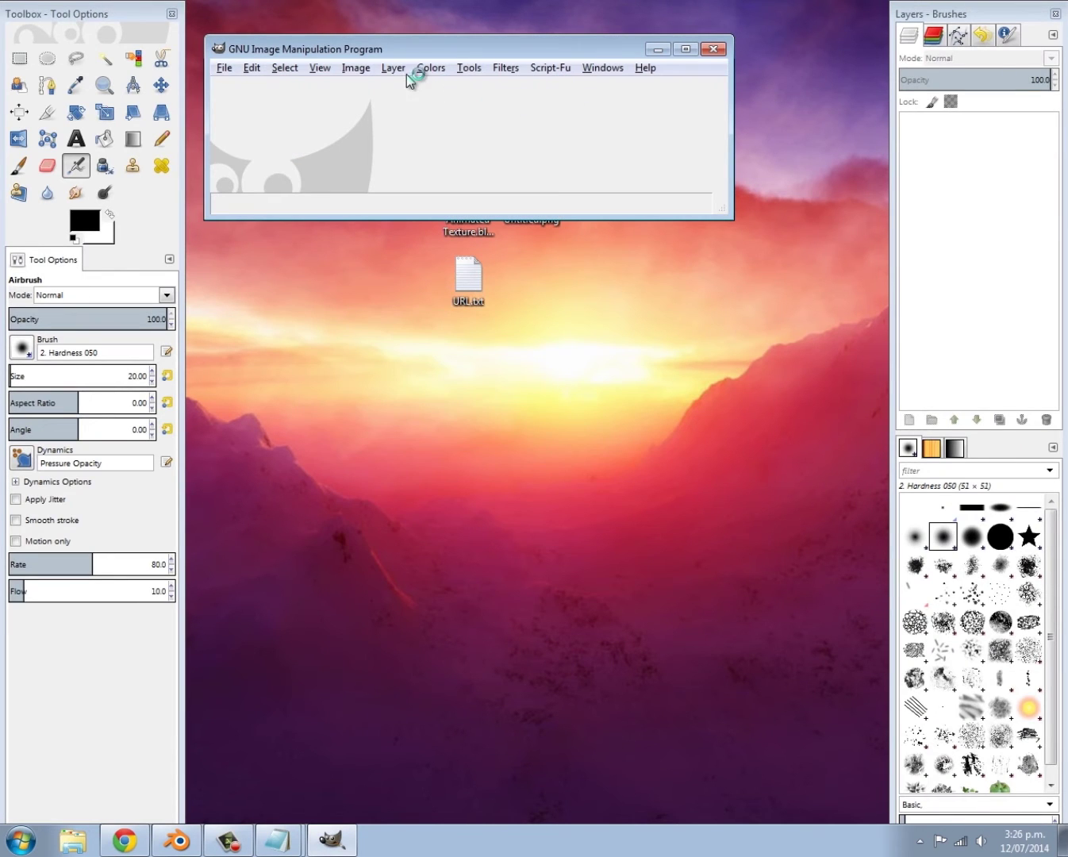
click(549, 71)
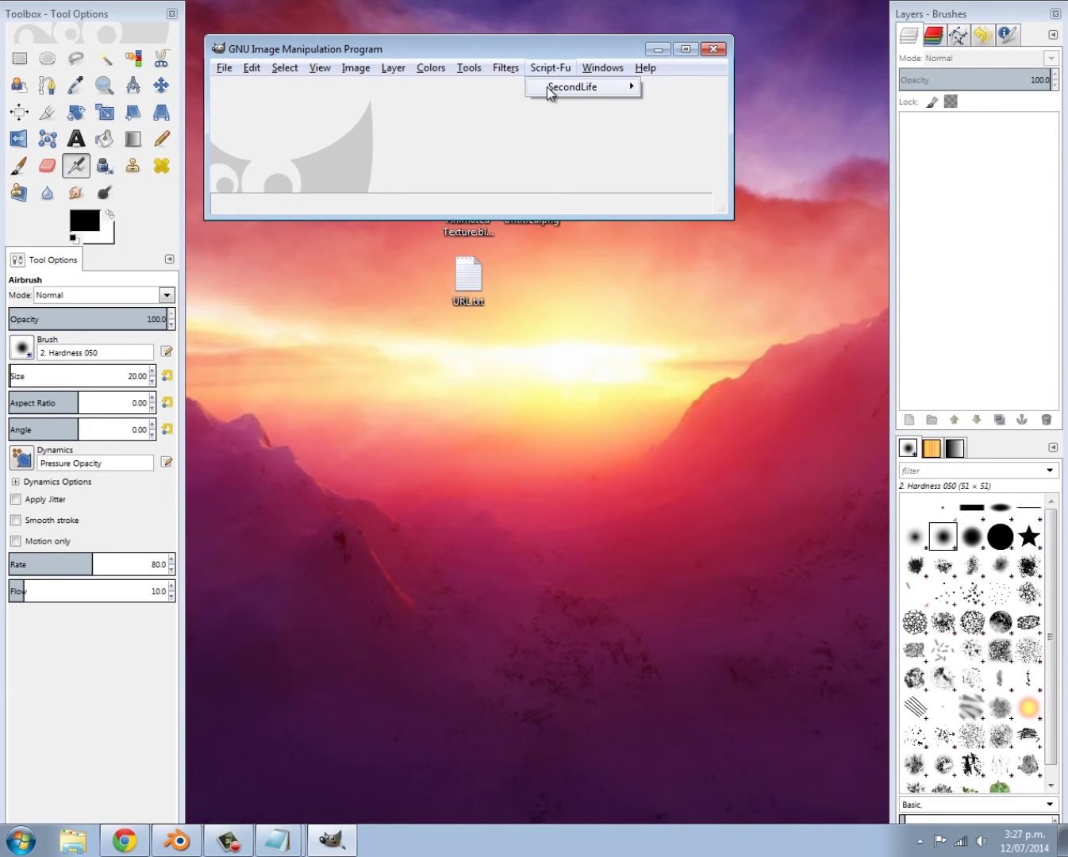
mouse_move(549, 90)
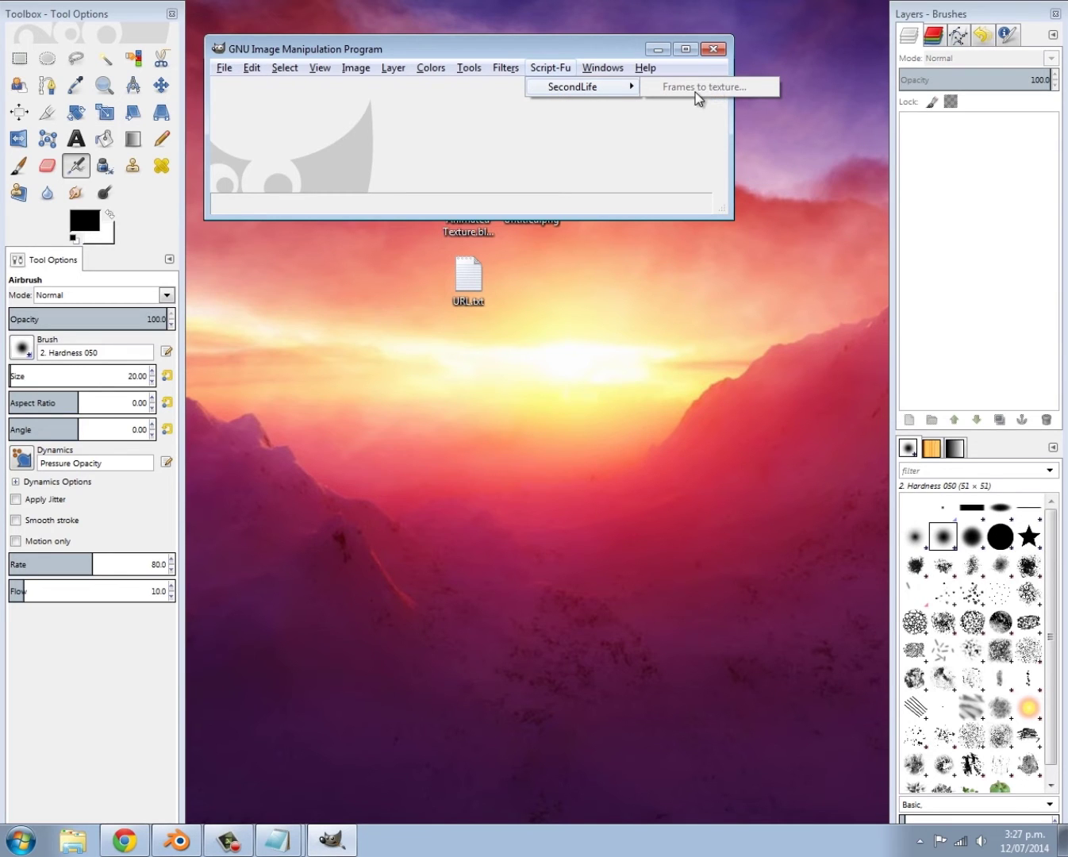
click(505, 53)
drag(505, 54, 594, 252)
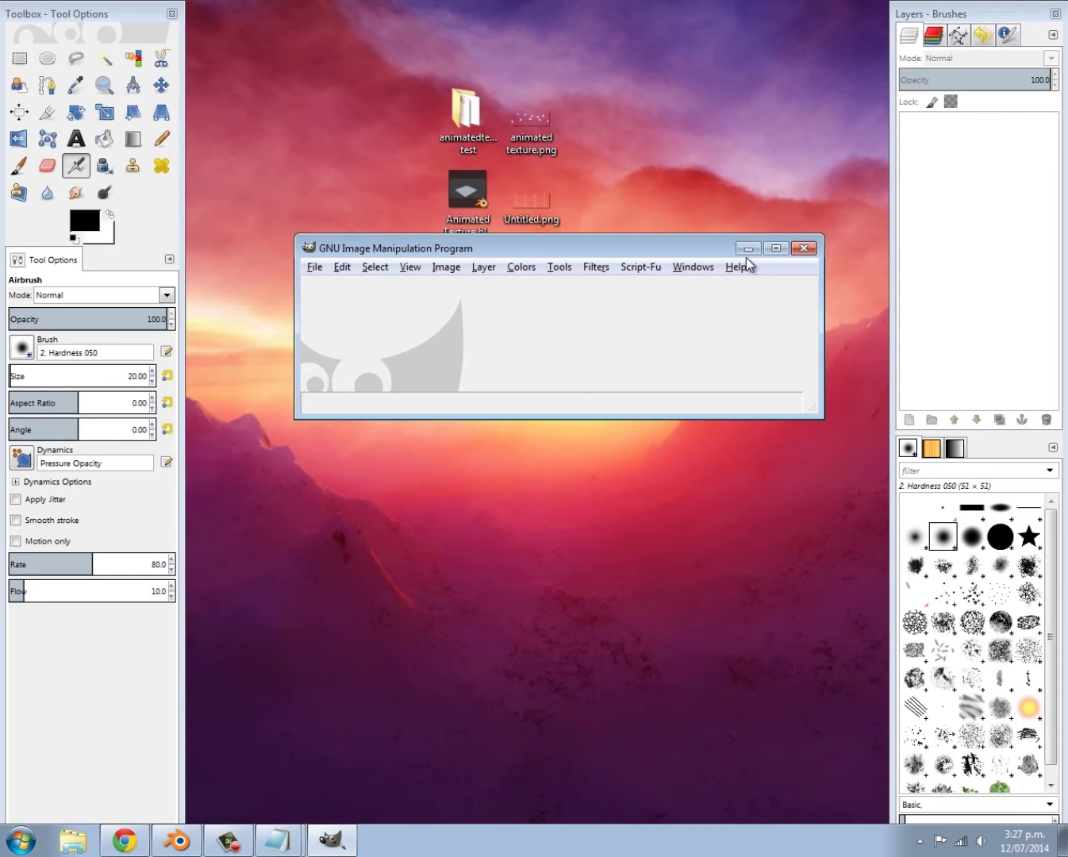
key(super+d)
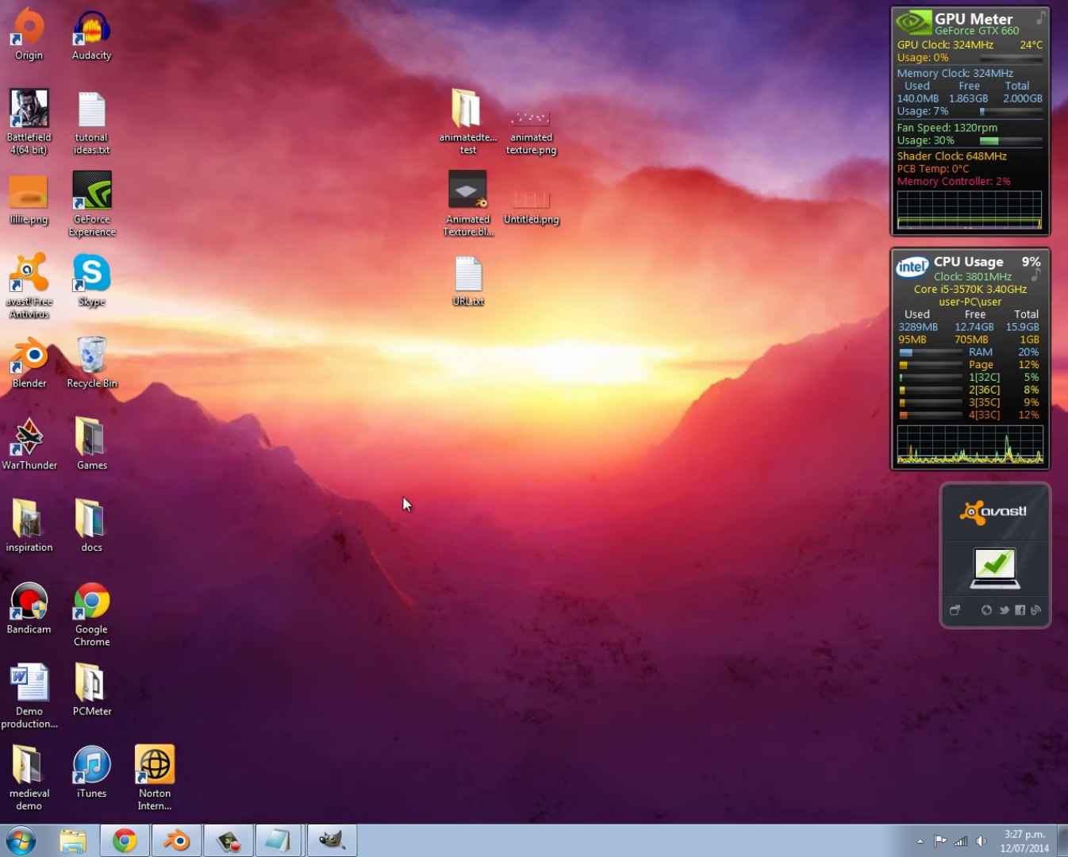
Step: Switch the Animated Texture scene to Blender Render, check Physics and Render settings, then hide Blender
click(176, 840)
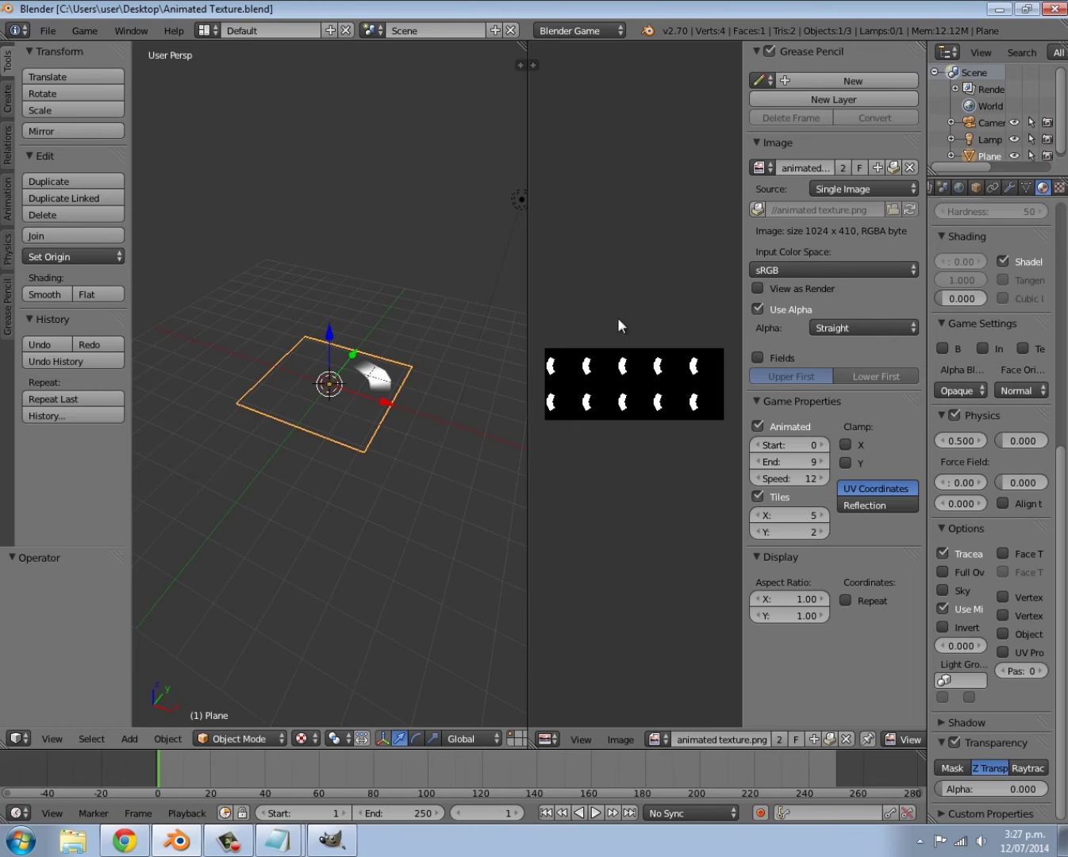
click(601, 32)
click(601, 48)
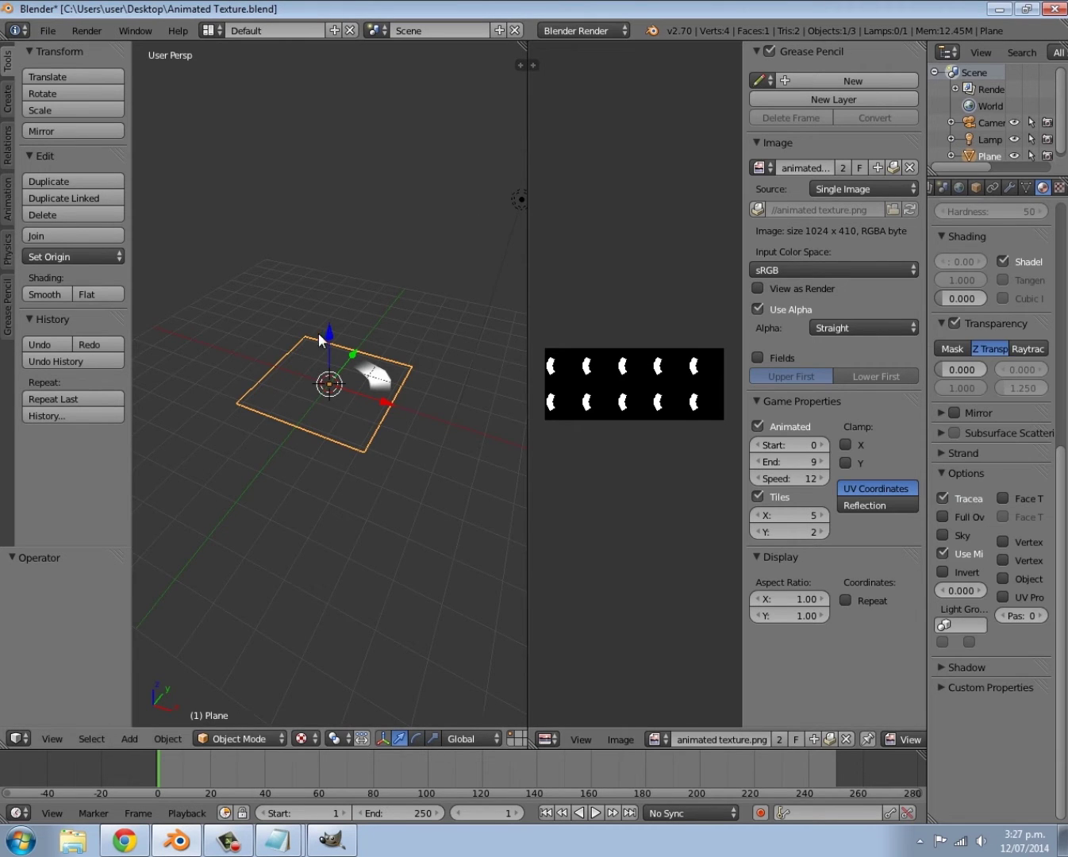
scroll(1023, 186, down, 3)
click(1028, 186)
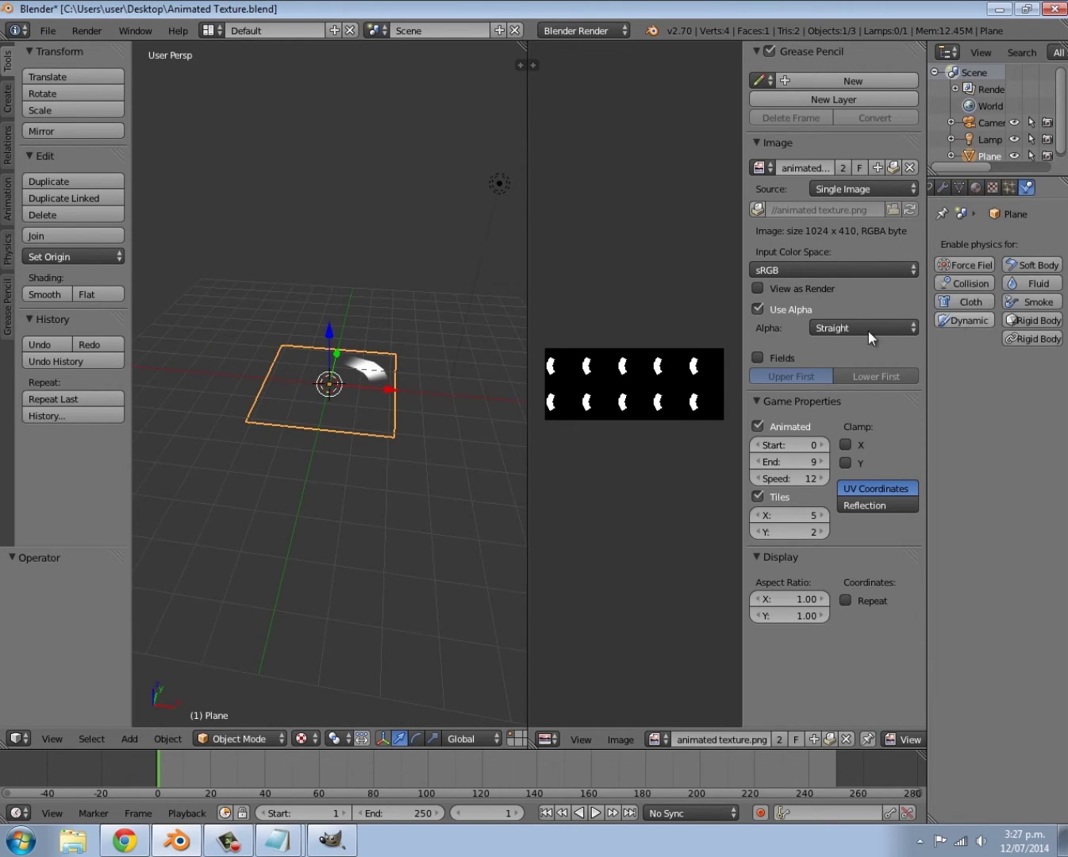
middle_drag(313, 398, 293, 439)
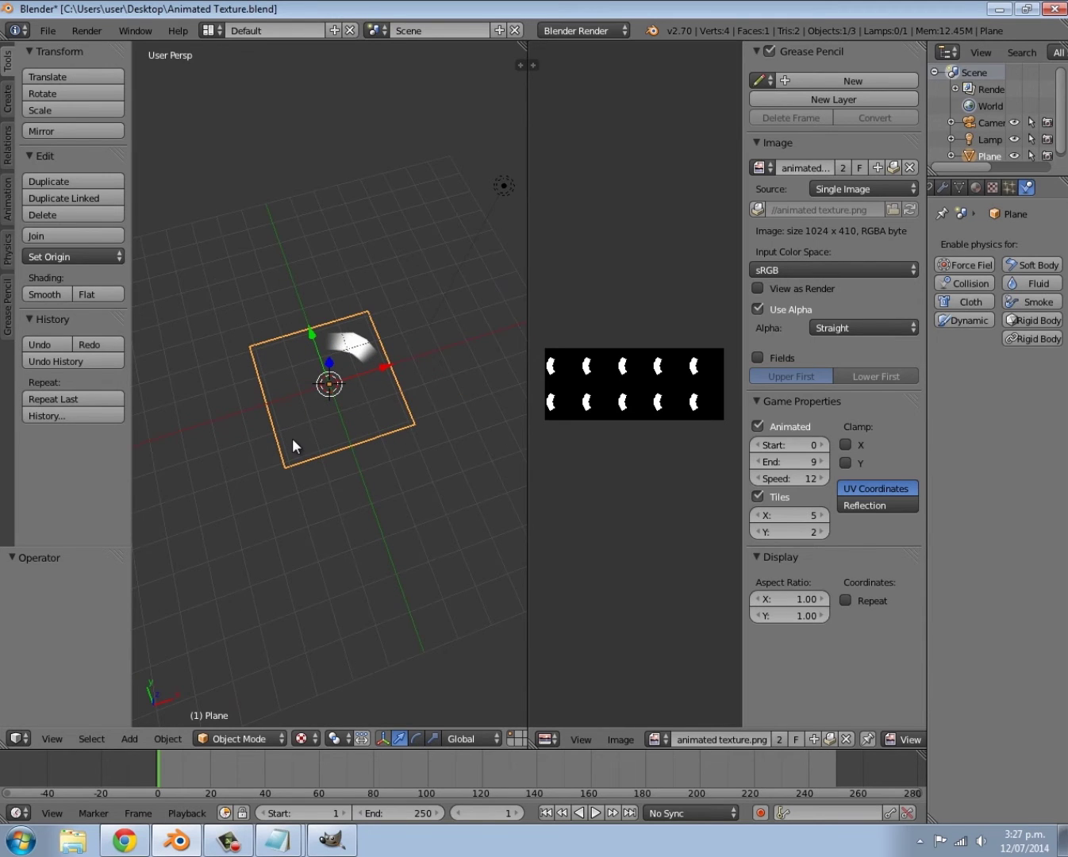
scroll(949, 184, up, 3)
click(944, 188)
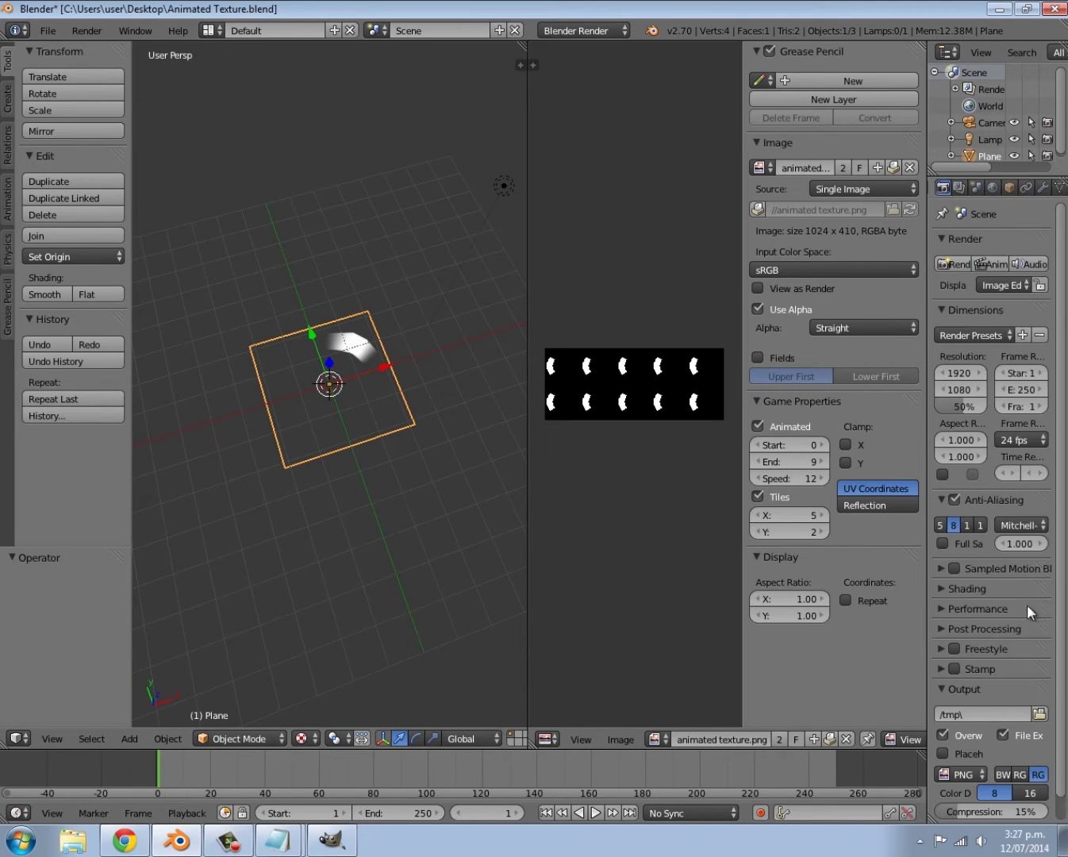
scroll(1026, 606, down, 1)
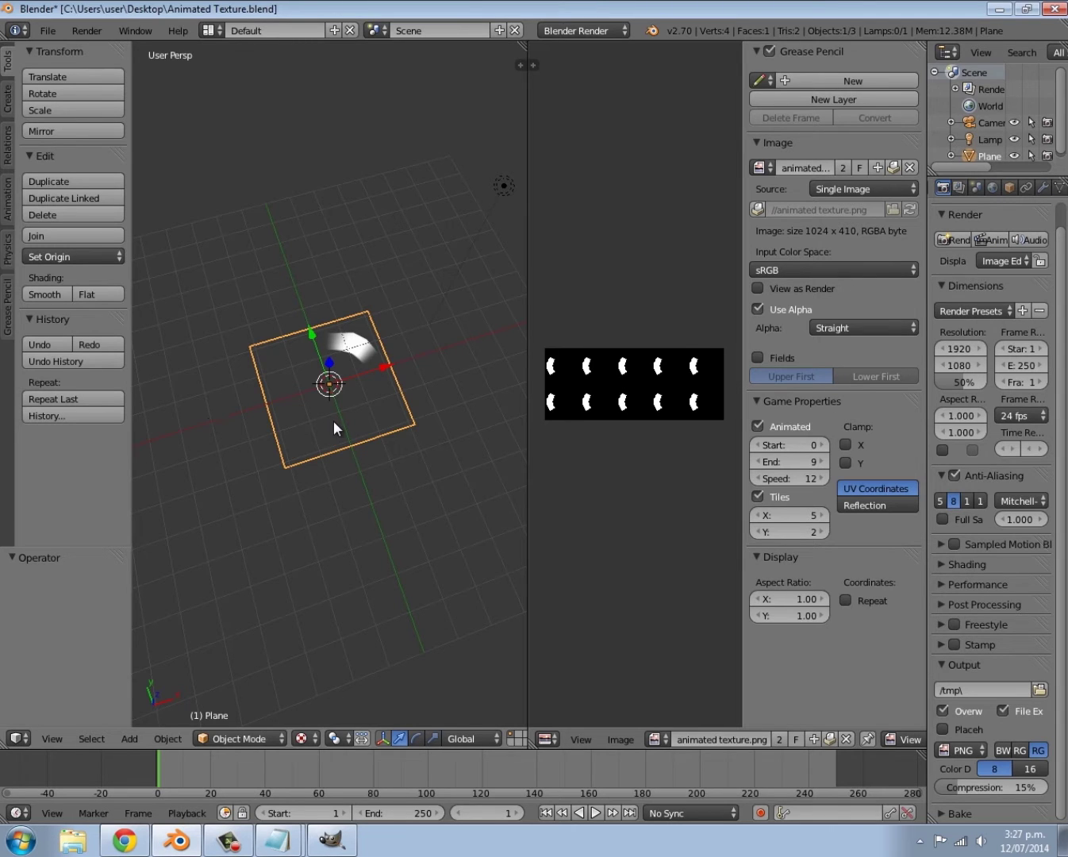
click(1063, 841)
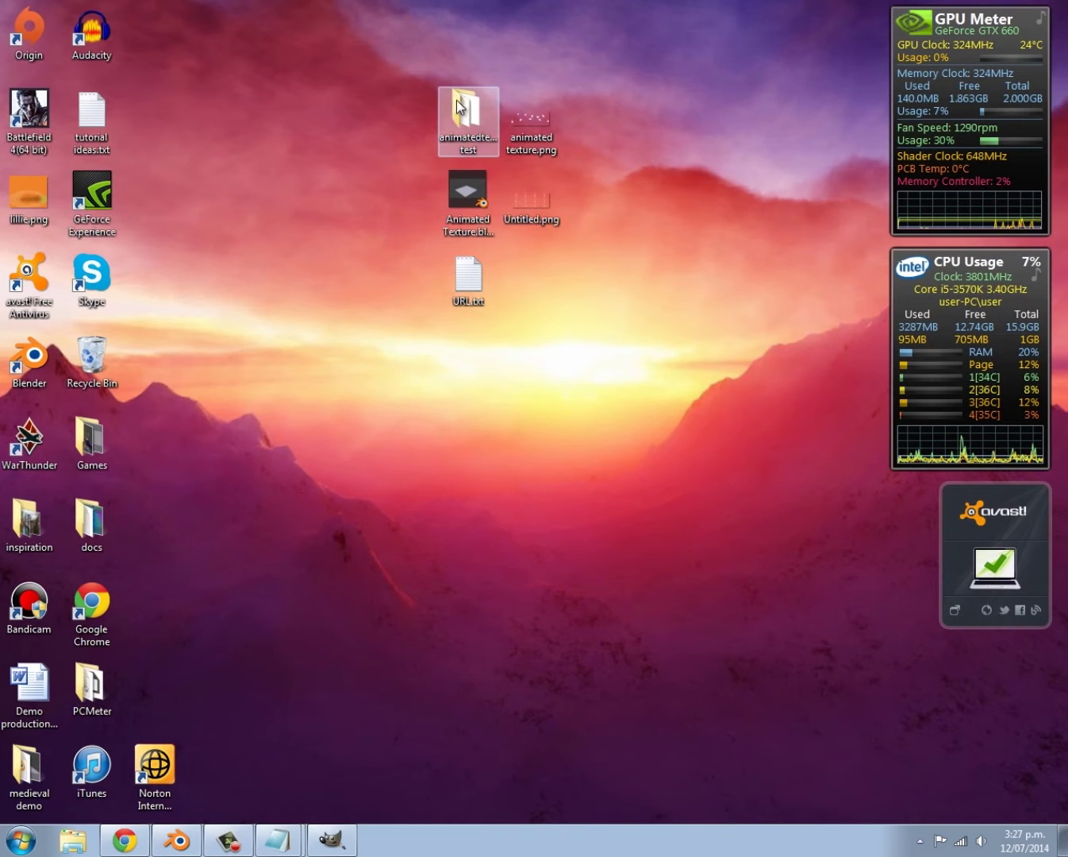
Step: Open the animatedtexture test folder to inspect frames 0001–0011.png, then return to Blender
drag(456, 100, 331, 21)
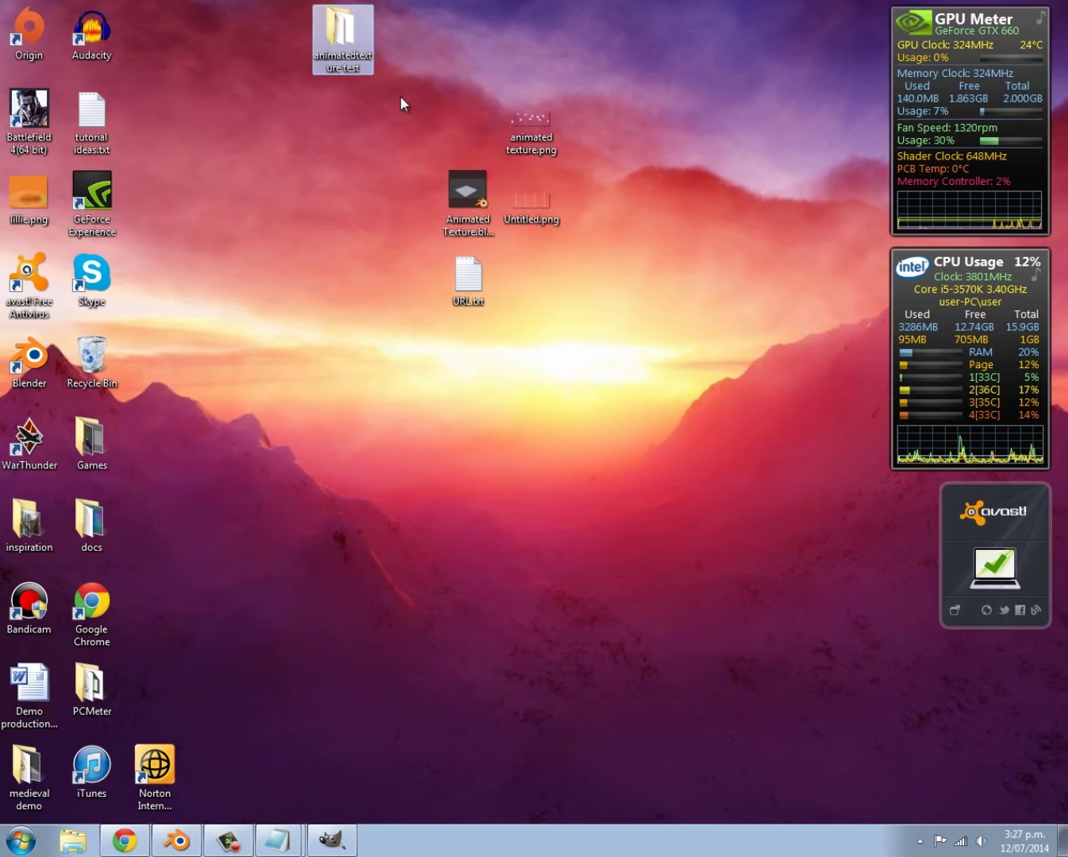
double_click(351, 41)
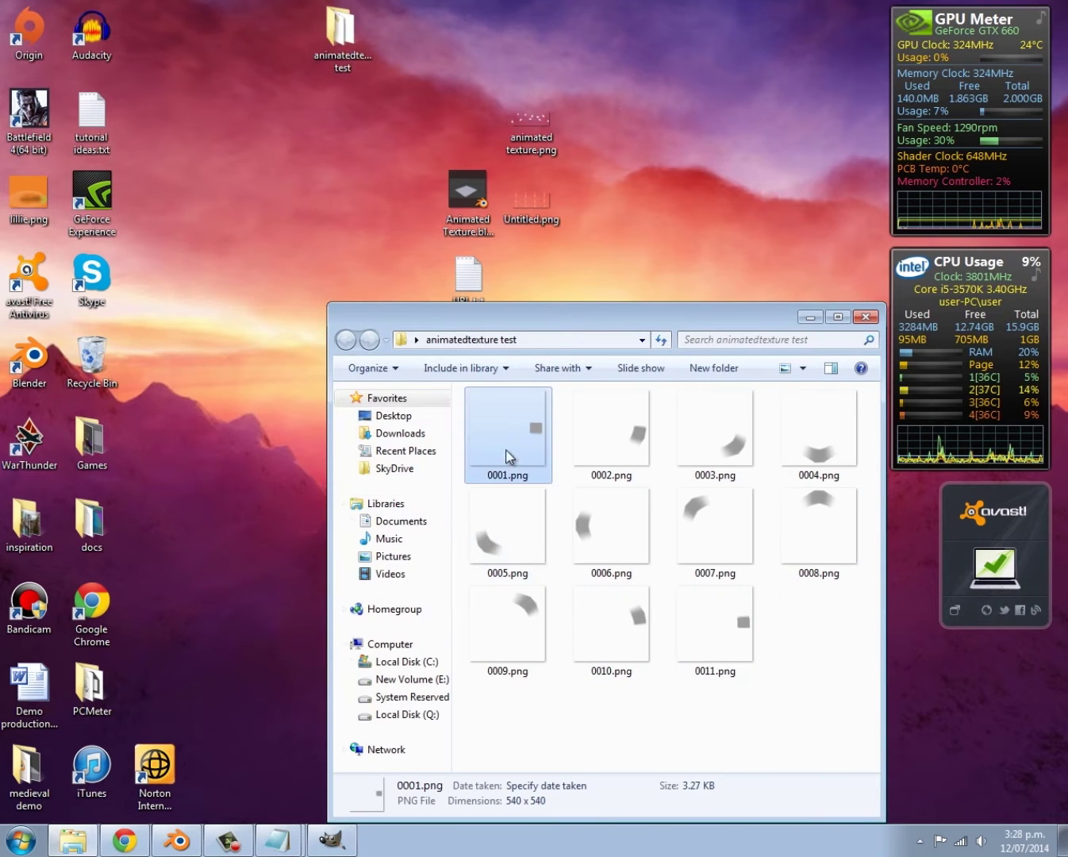
click(719, 640)
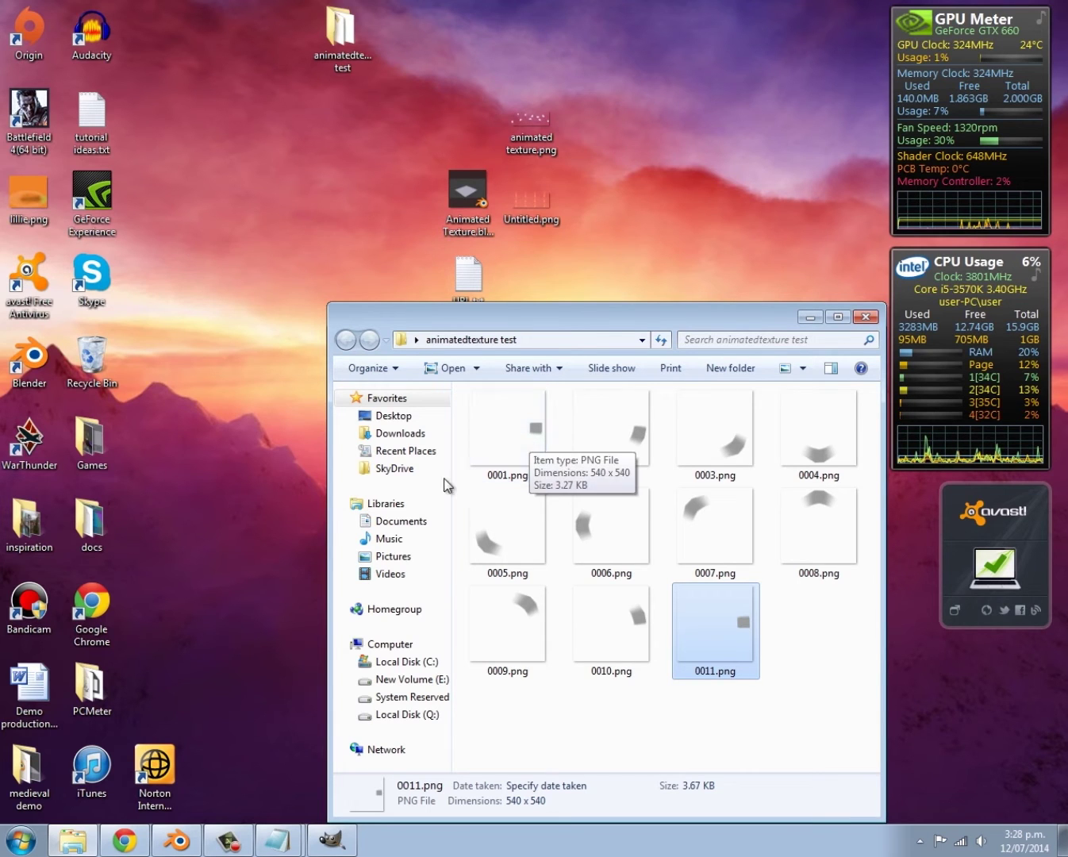
click(176, 839)
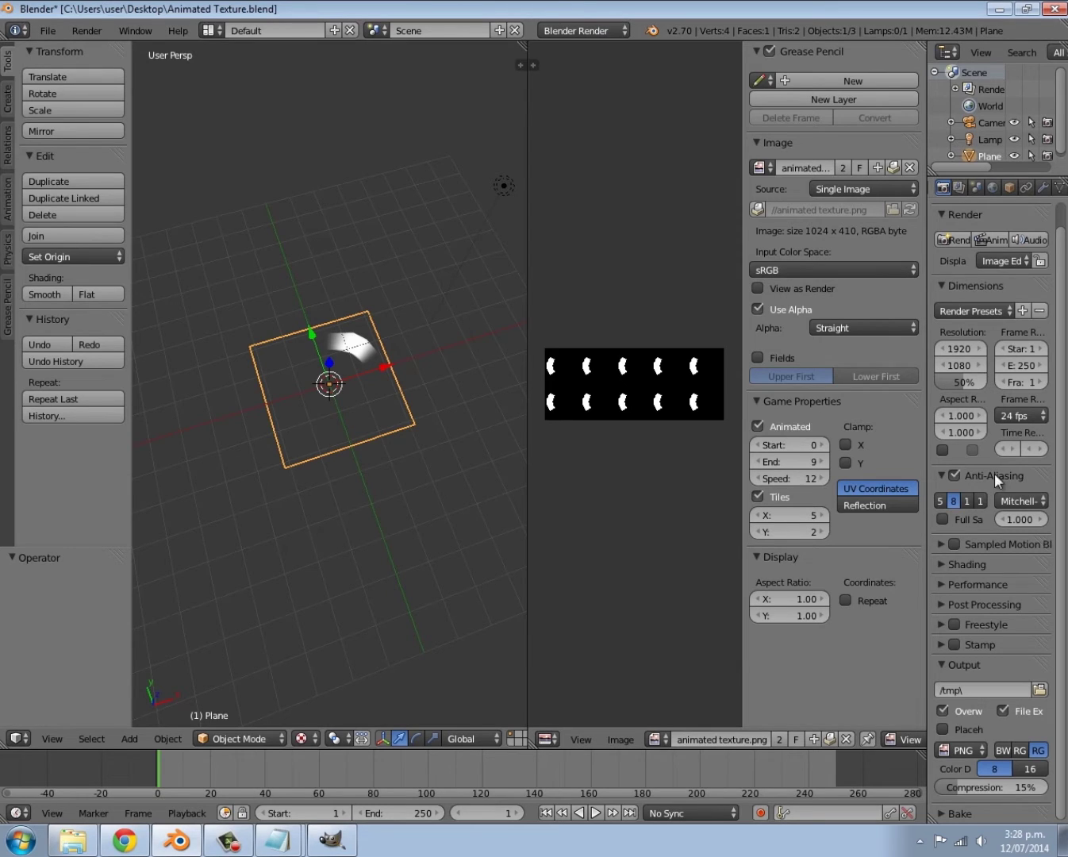
Step: Set the render Shading alpha to Transparent, widen the properties editor, and return to the frames folder
click(966, 564)
click(1038, 608)
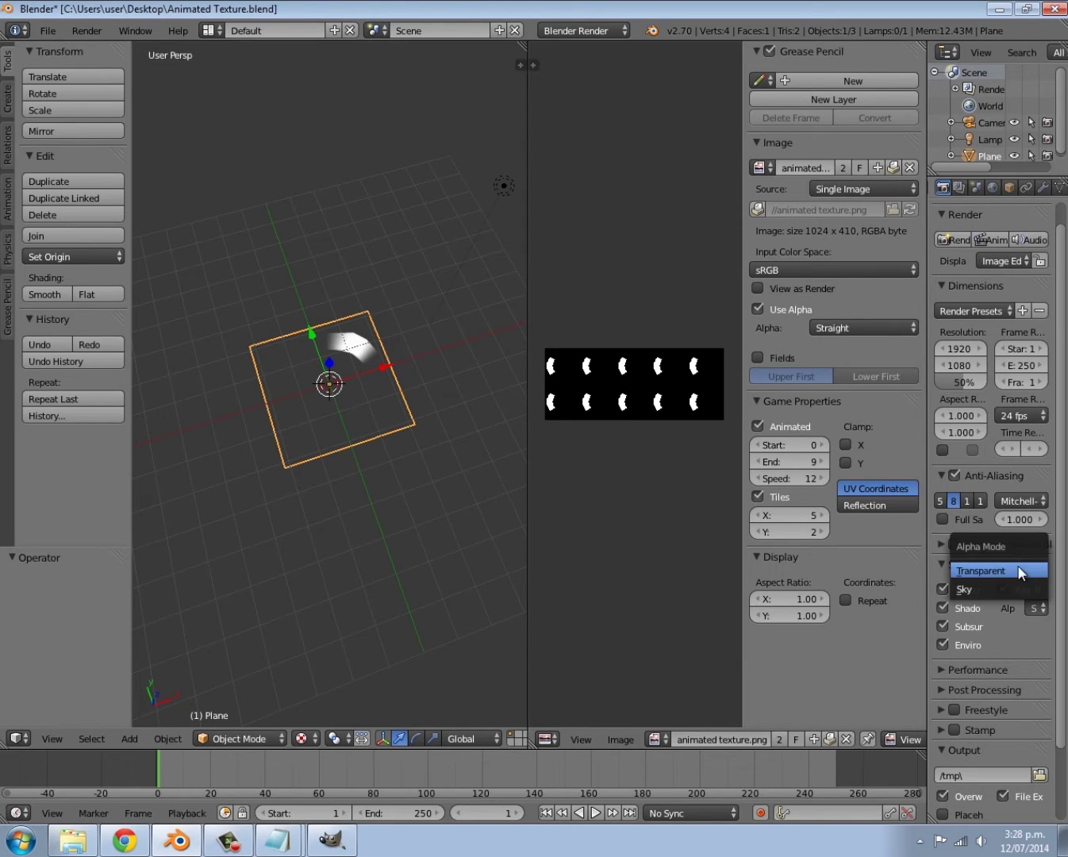
click(1014, 567)
scroll(1015, 634, down, 3)
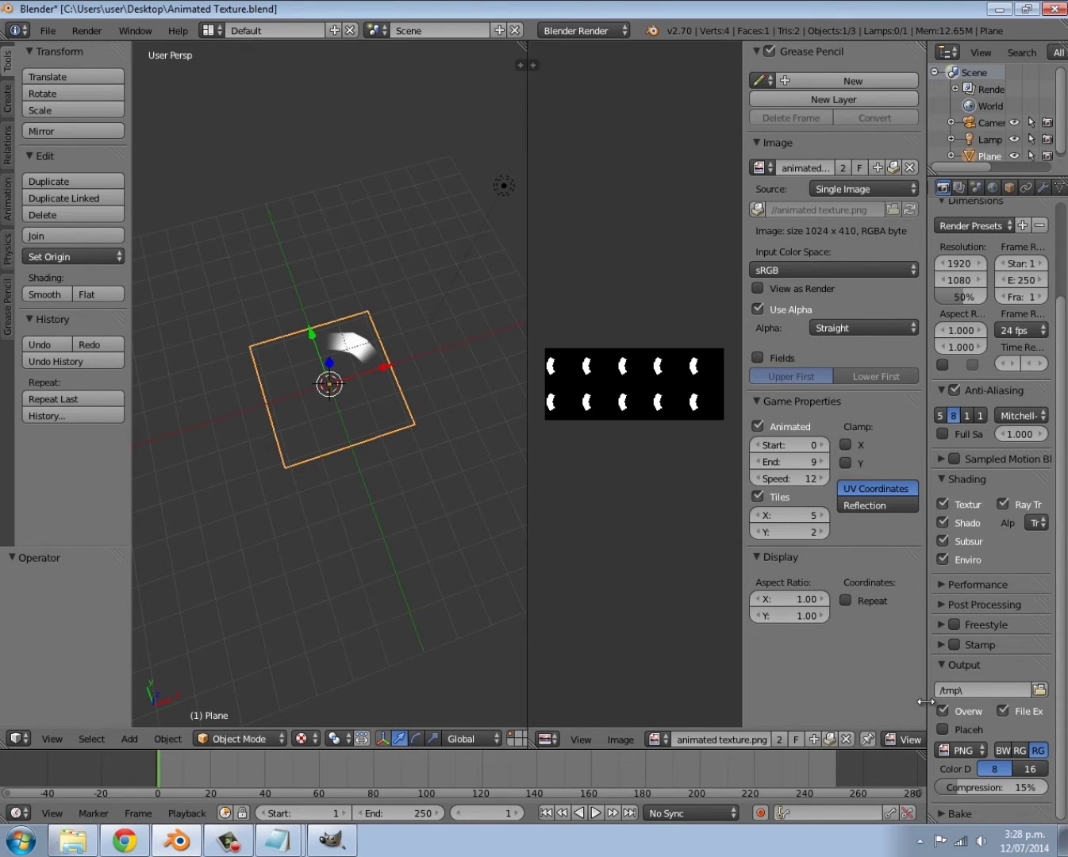
drag(926, 187, 822, 186)
key(alt+Tab)
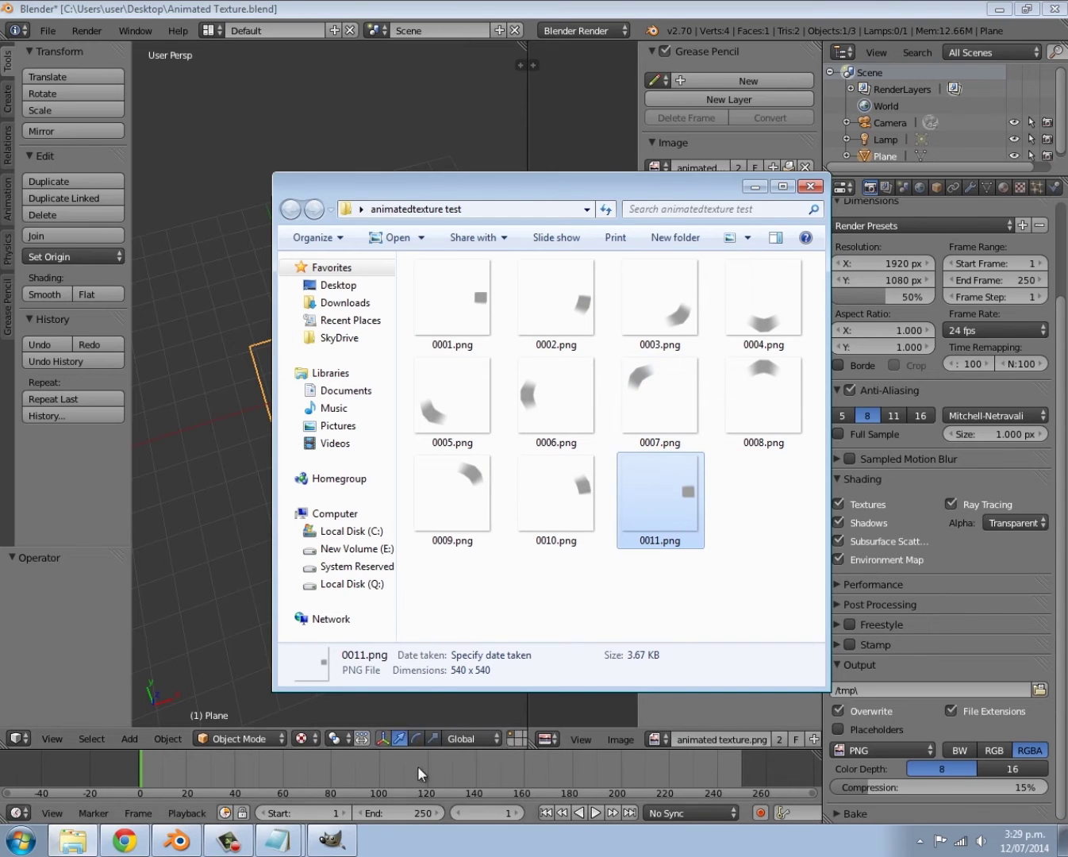
Step: In GIMP, start File › Open as Layers and browse to the animatedtexture test folder
click(332, 839)
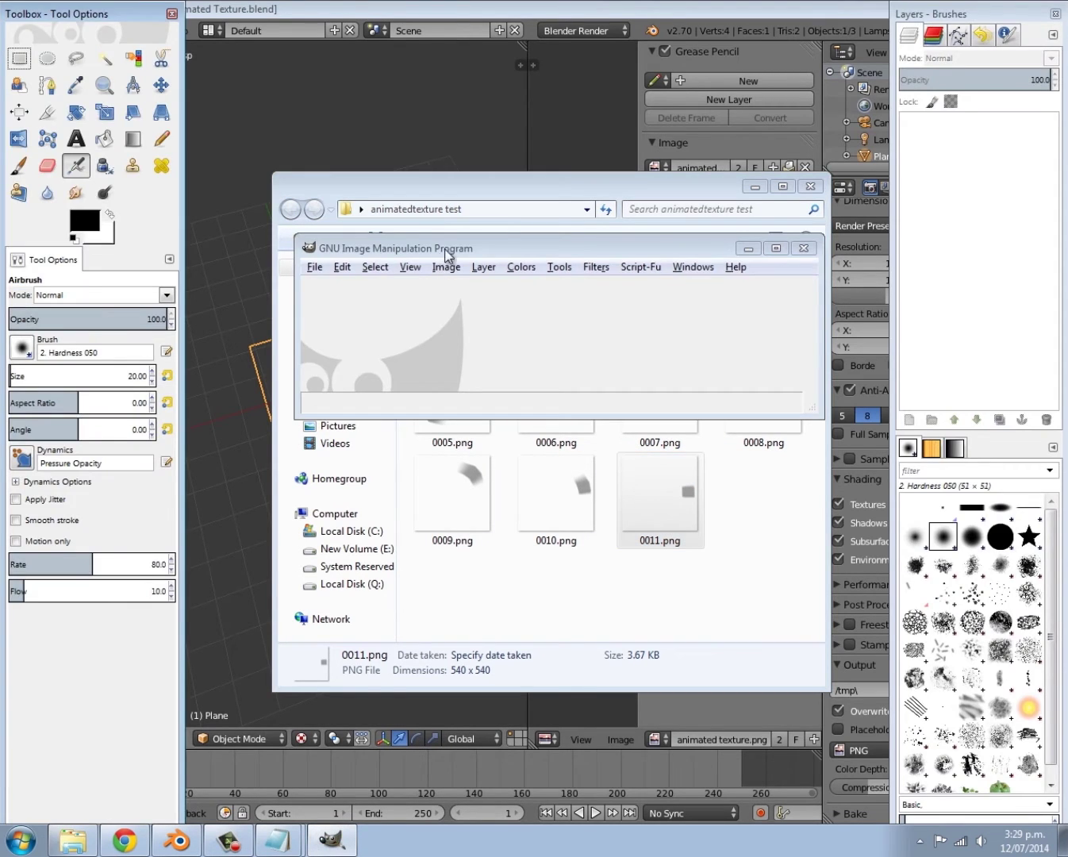
drag(444, 249, 414, 233)
click(284, 251)
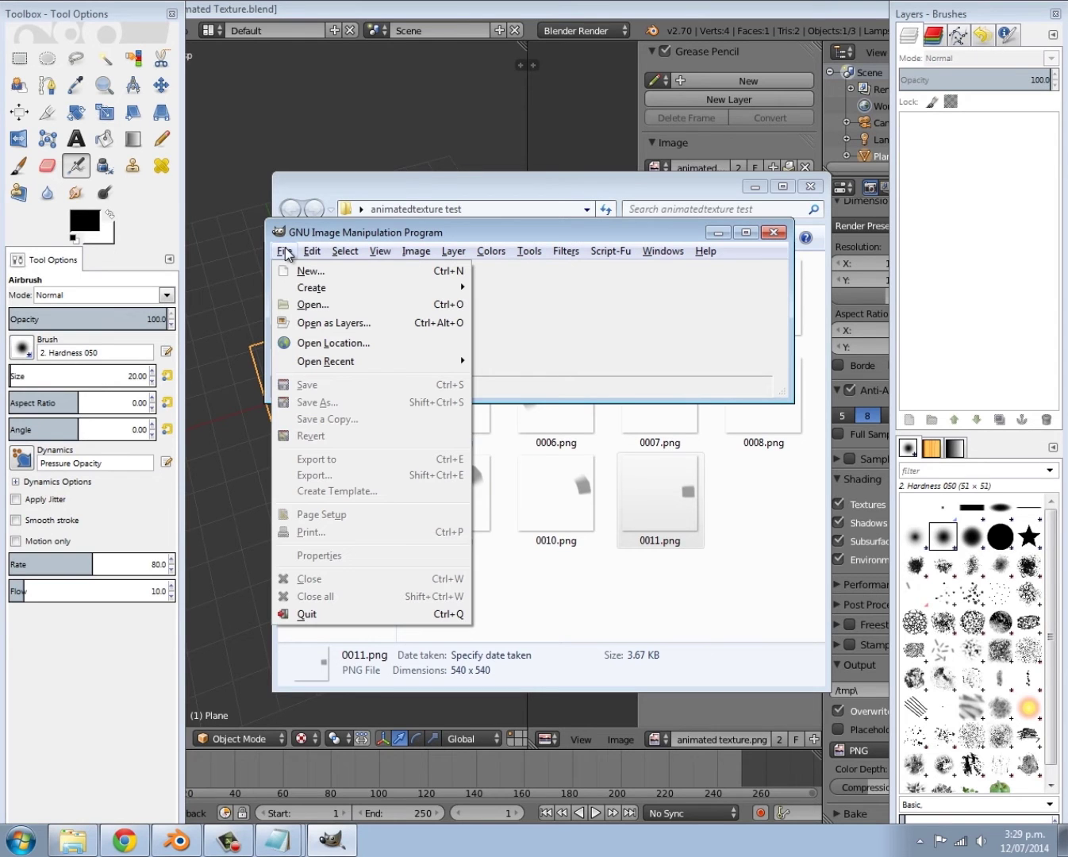
click(307, 325)
drag(330, 340, 341, 212)
click(274, 349)
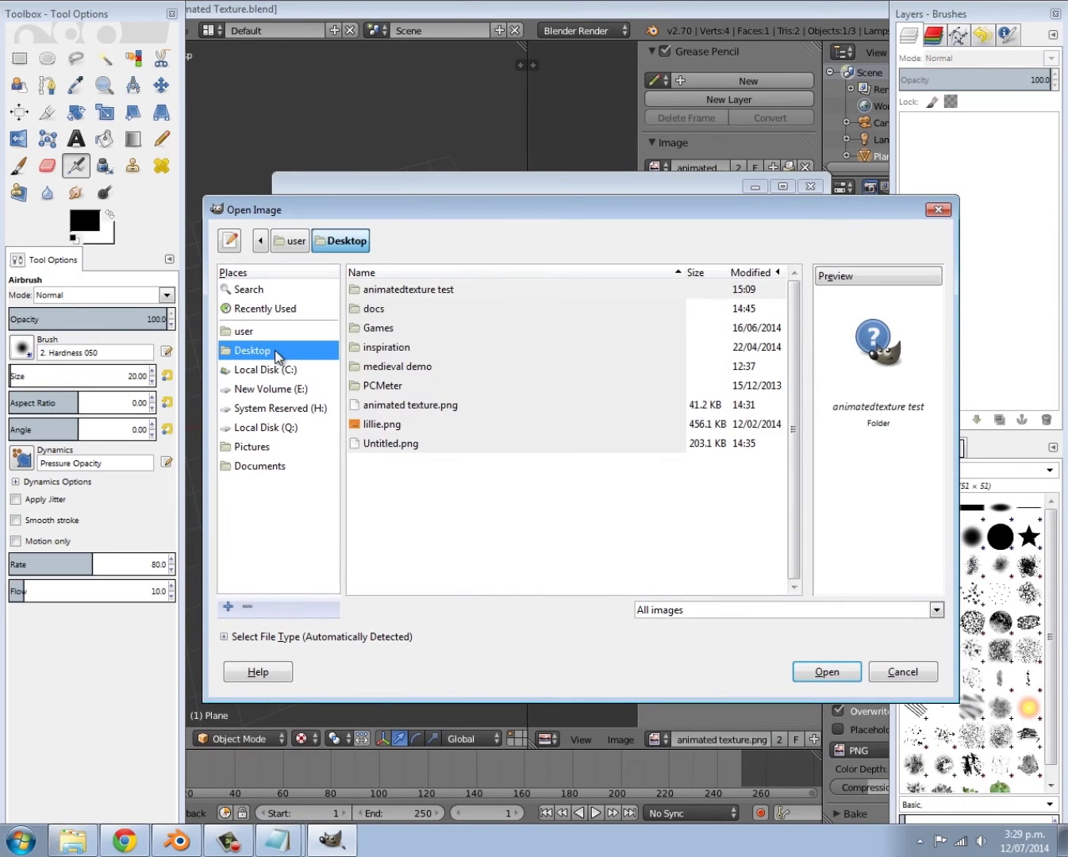
double_click(419, 288)
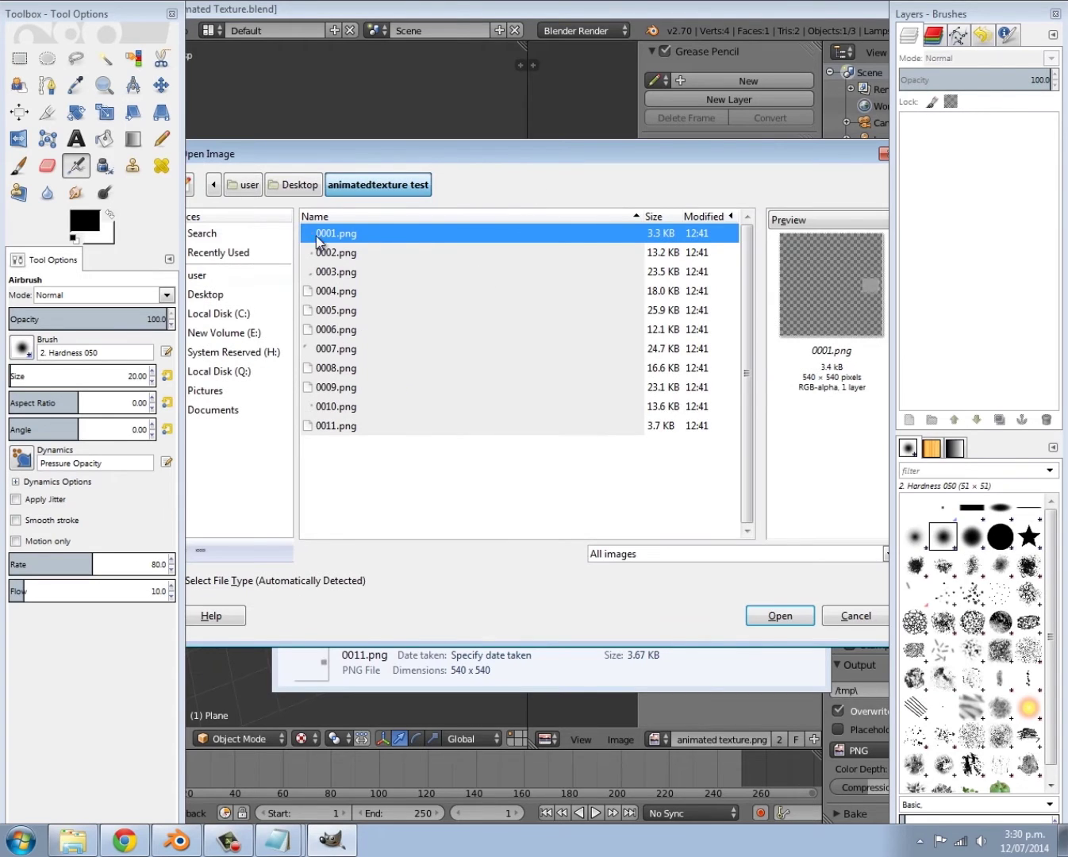
Step: Select frames 0001.png through 0010.png and open them as layers
click(361, 426)
click(358, 387)
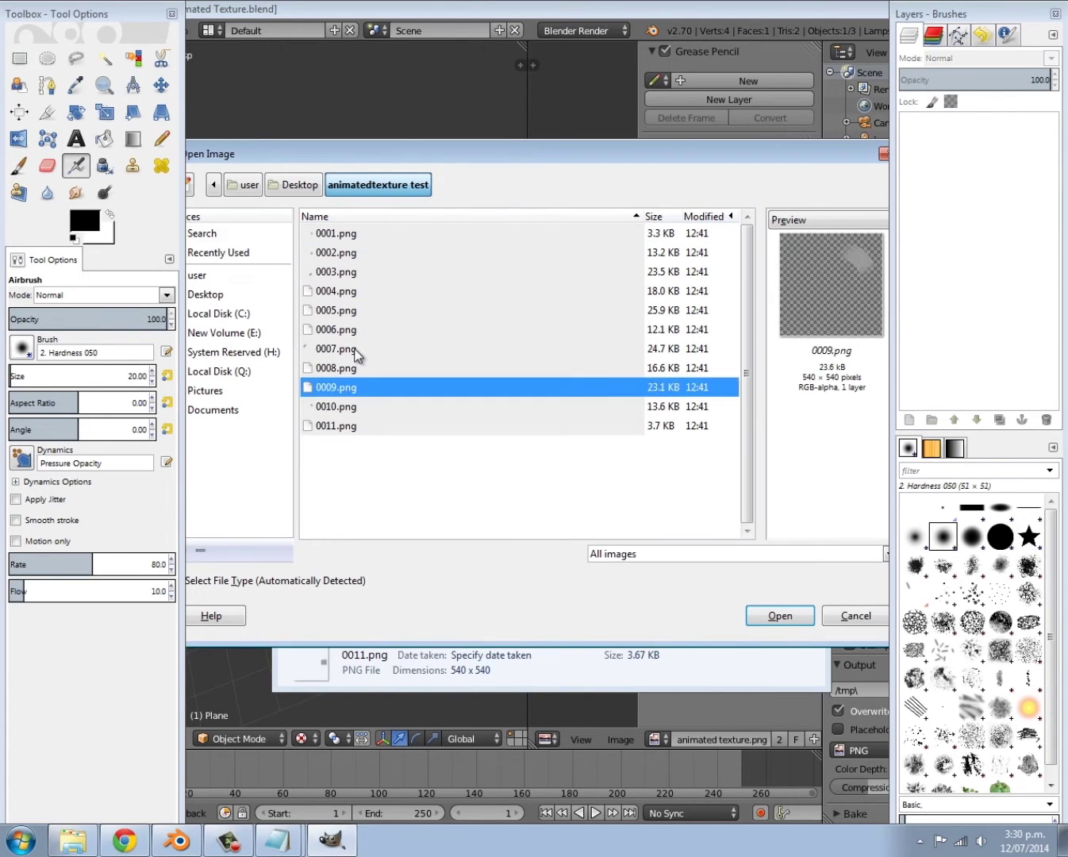
click(360, 328)
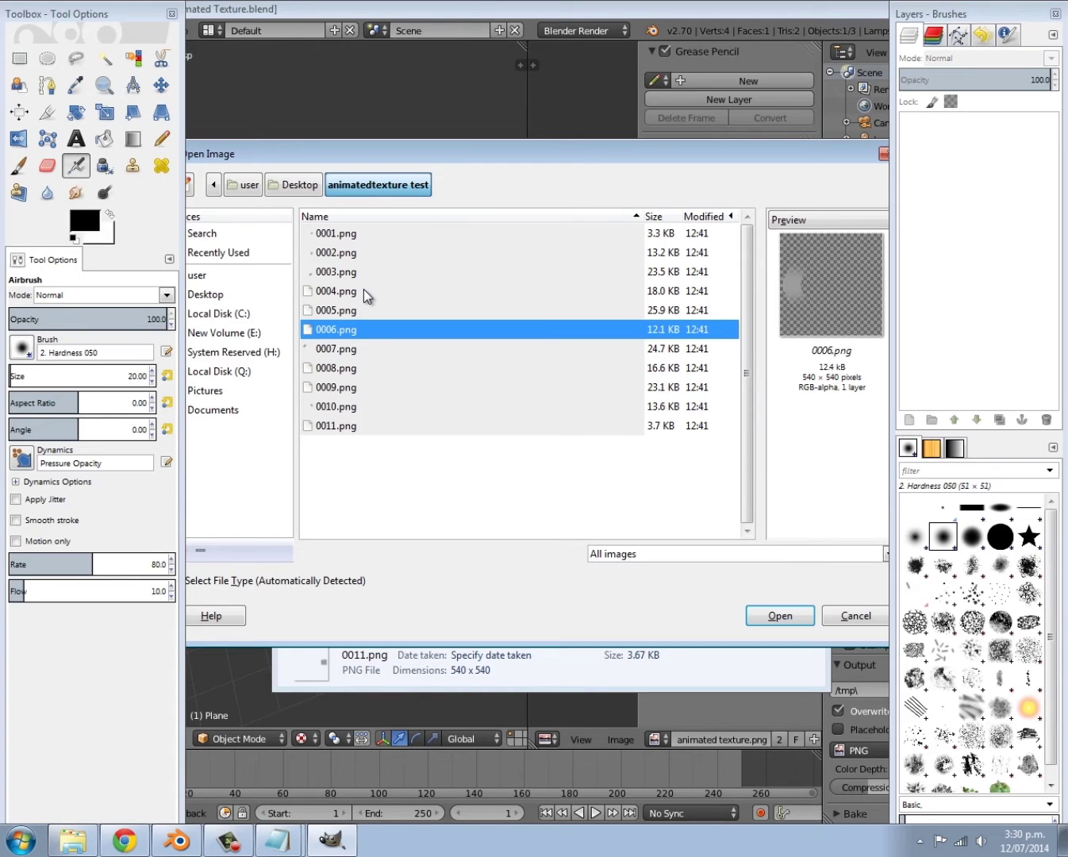
click(348, 233)
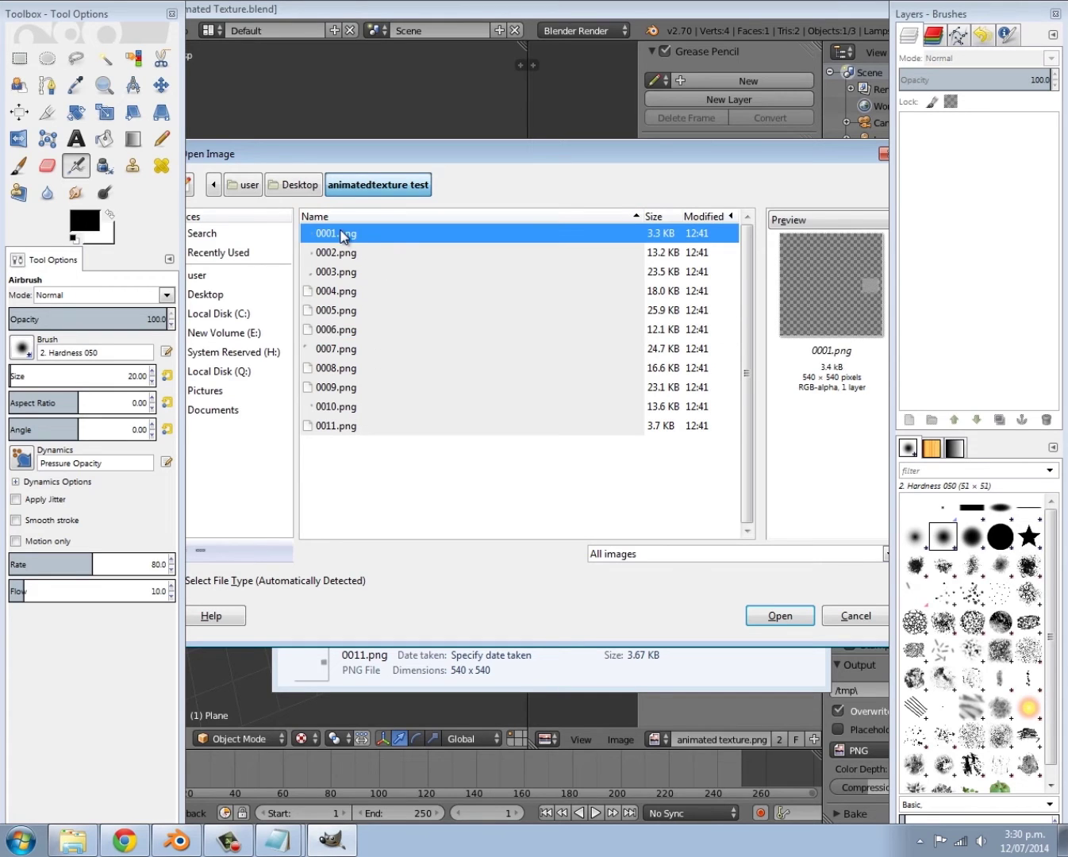
shift+click(351, 406)
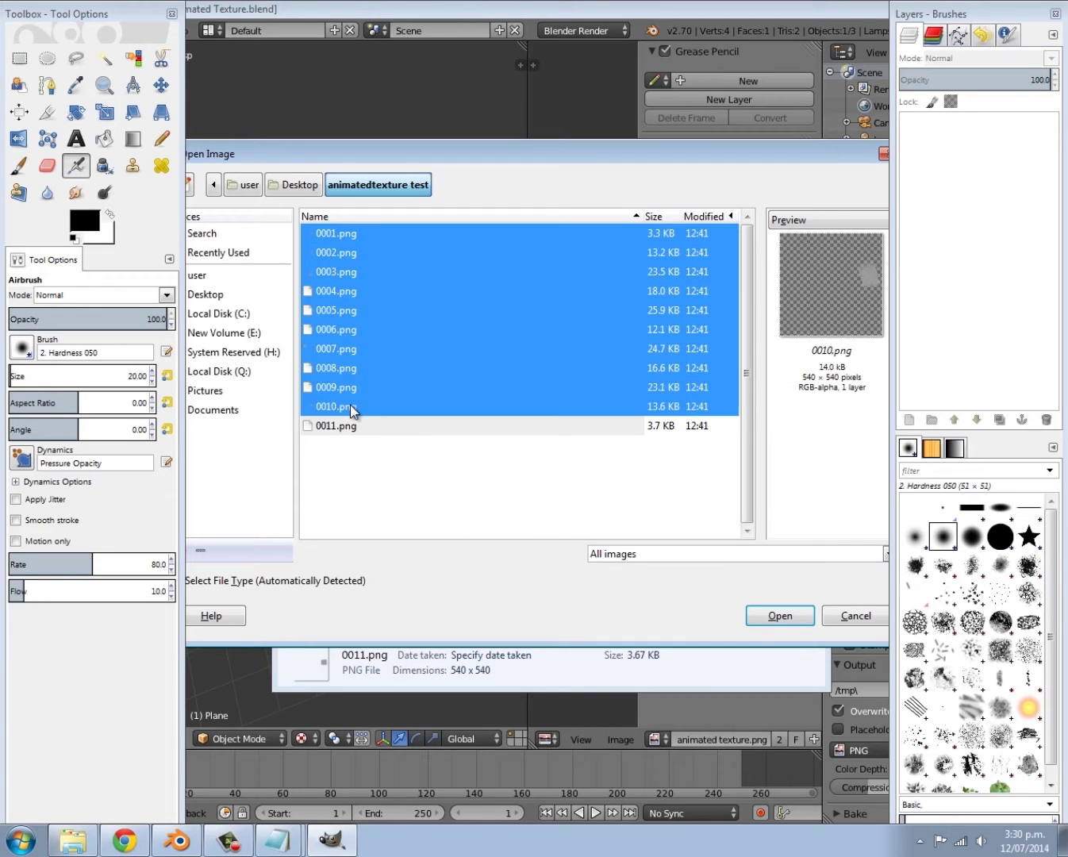
click(771, 618)
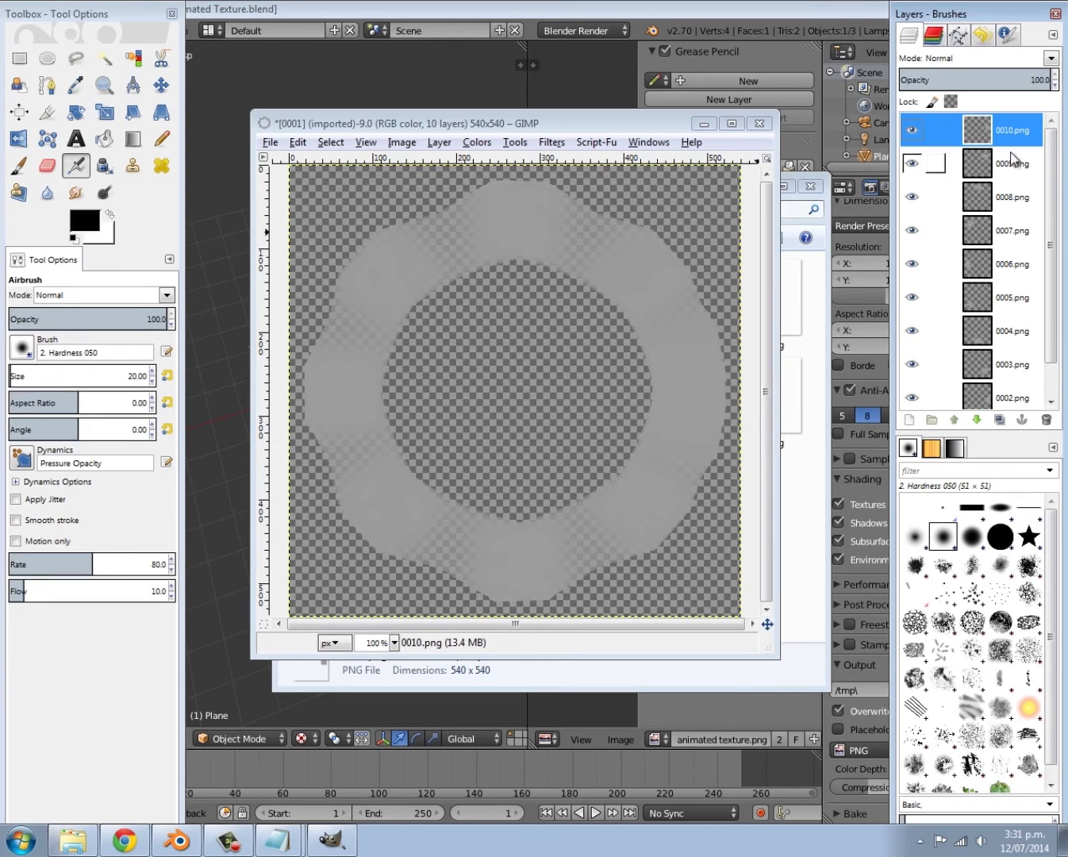
Step: Run SecondLife's Frames to texture with 5 horizontal and 2 vertical frames and no LSL script
scroll(1055, 165, down, 1)
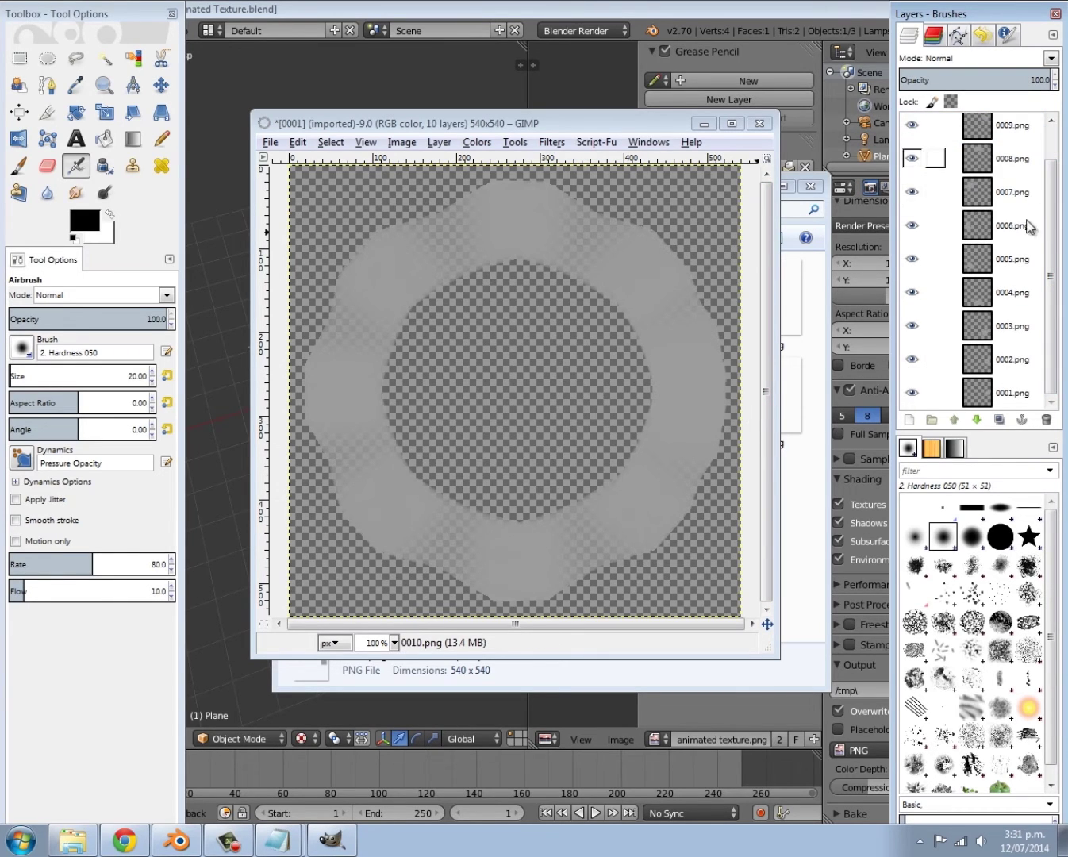
scroll(1053, 245, up, 1)
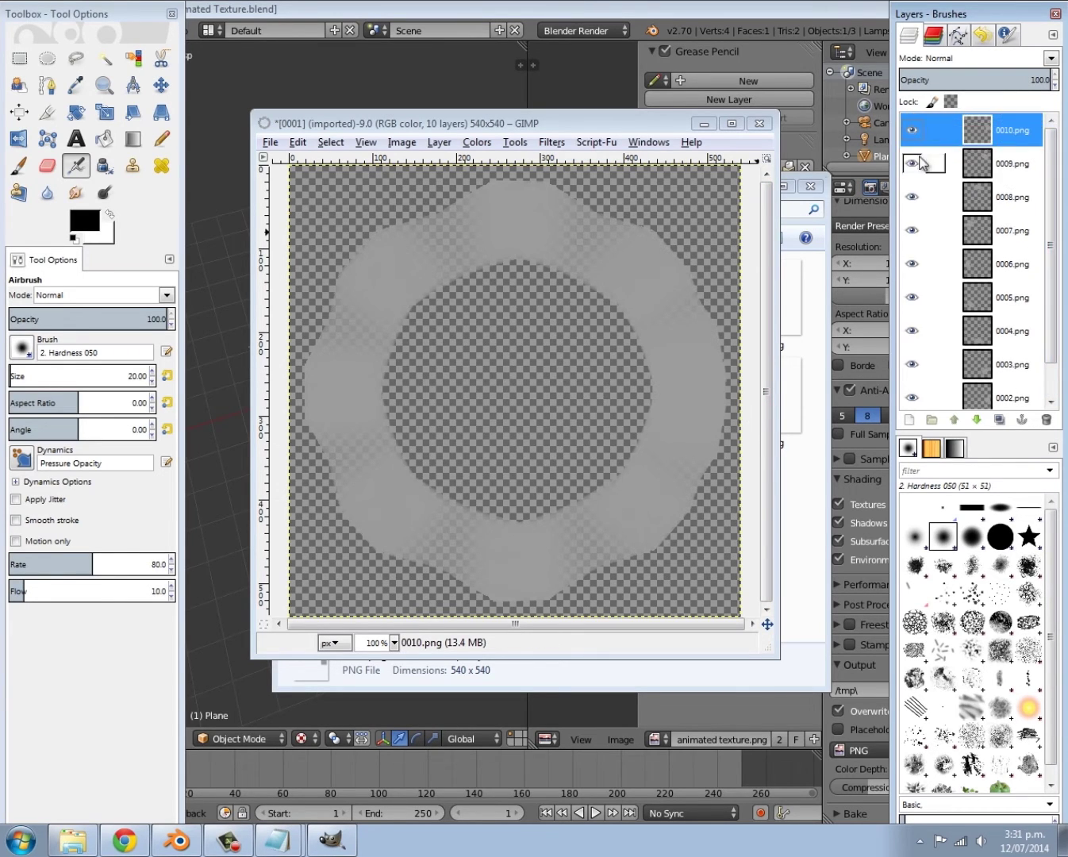
click(597, 143)
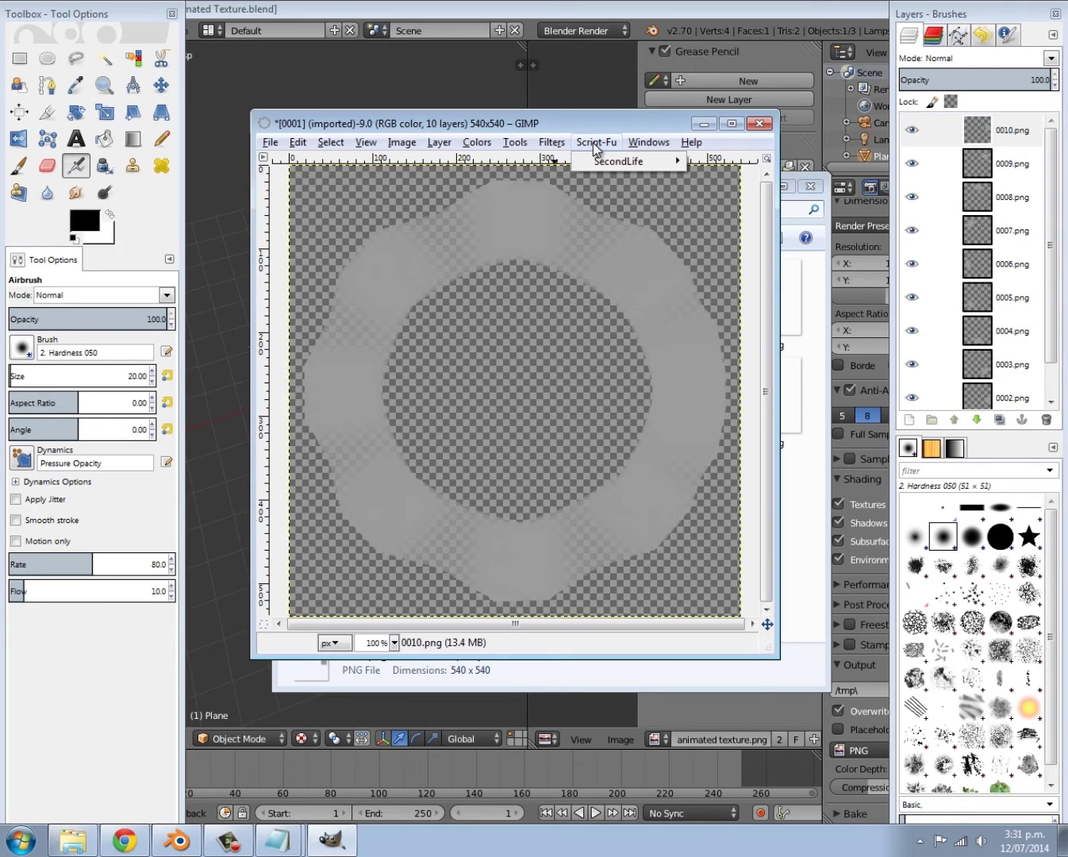
mouse_move(602, 162)
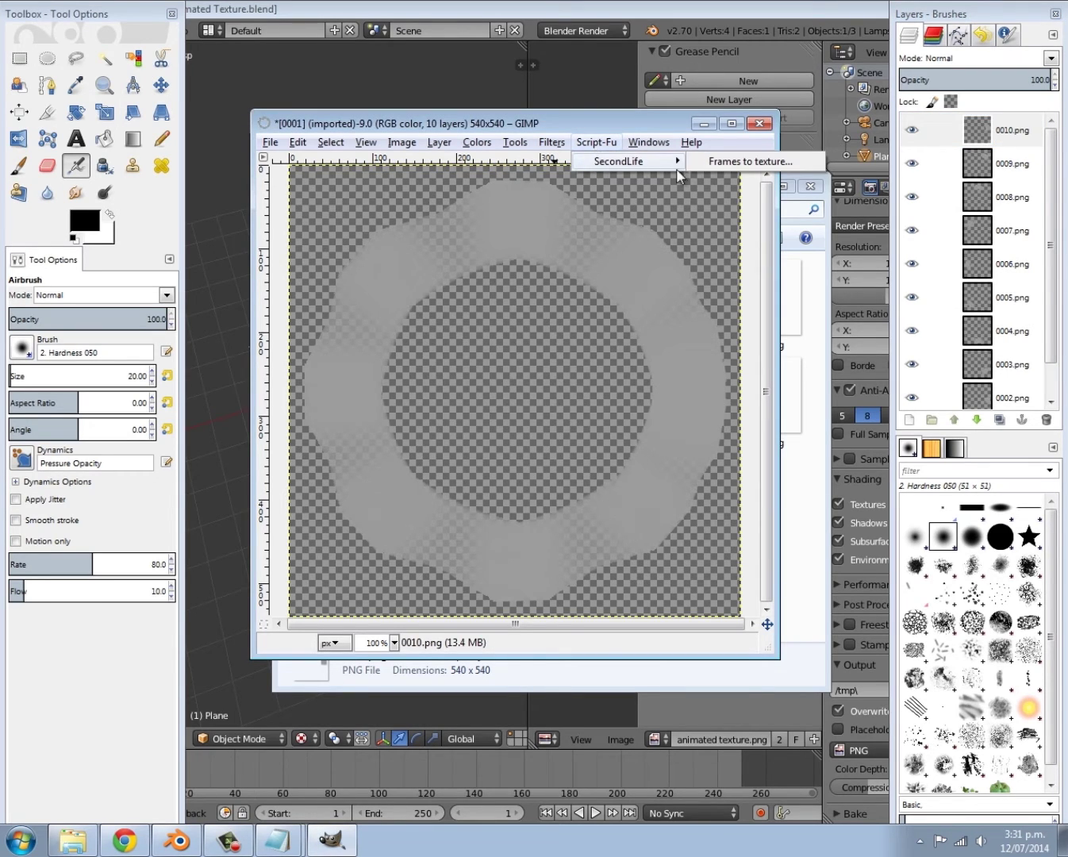
click(728, 163)
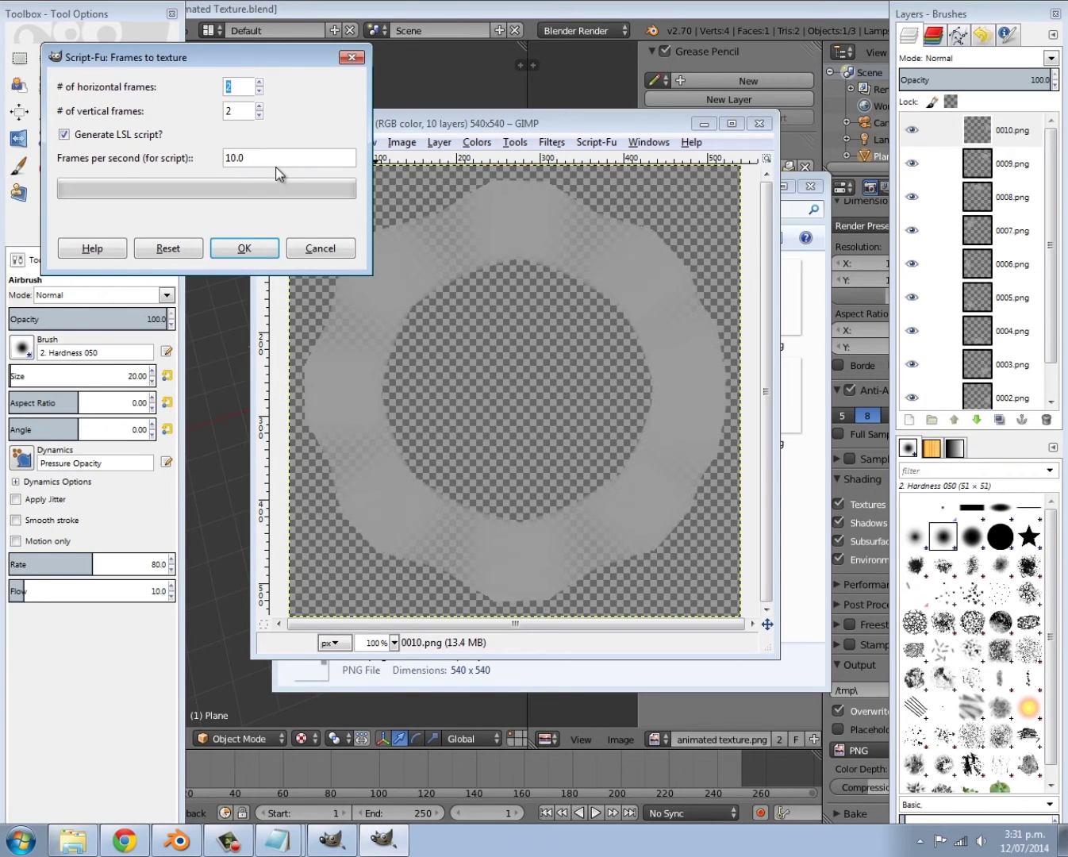
click(260, 83)
click(259, 82)
click(63, 135)
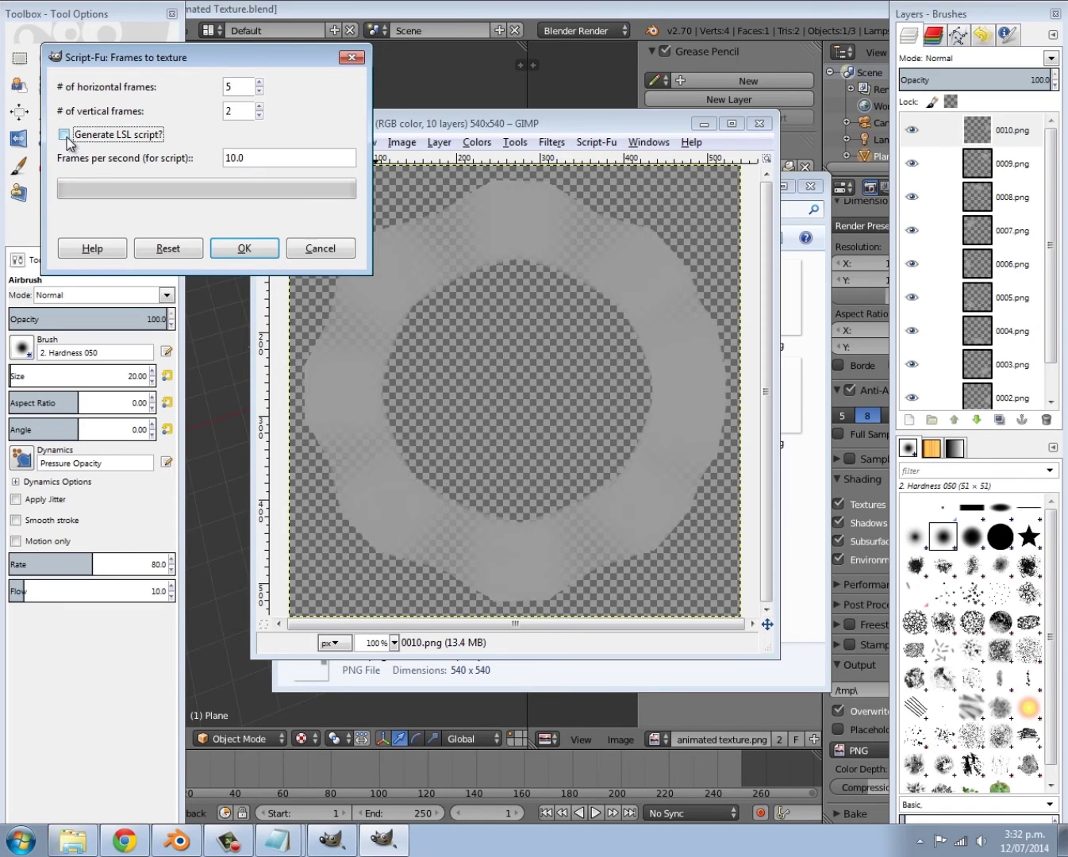
click(258, 253)
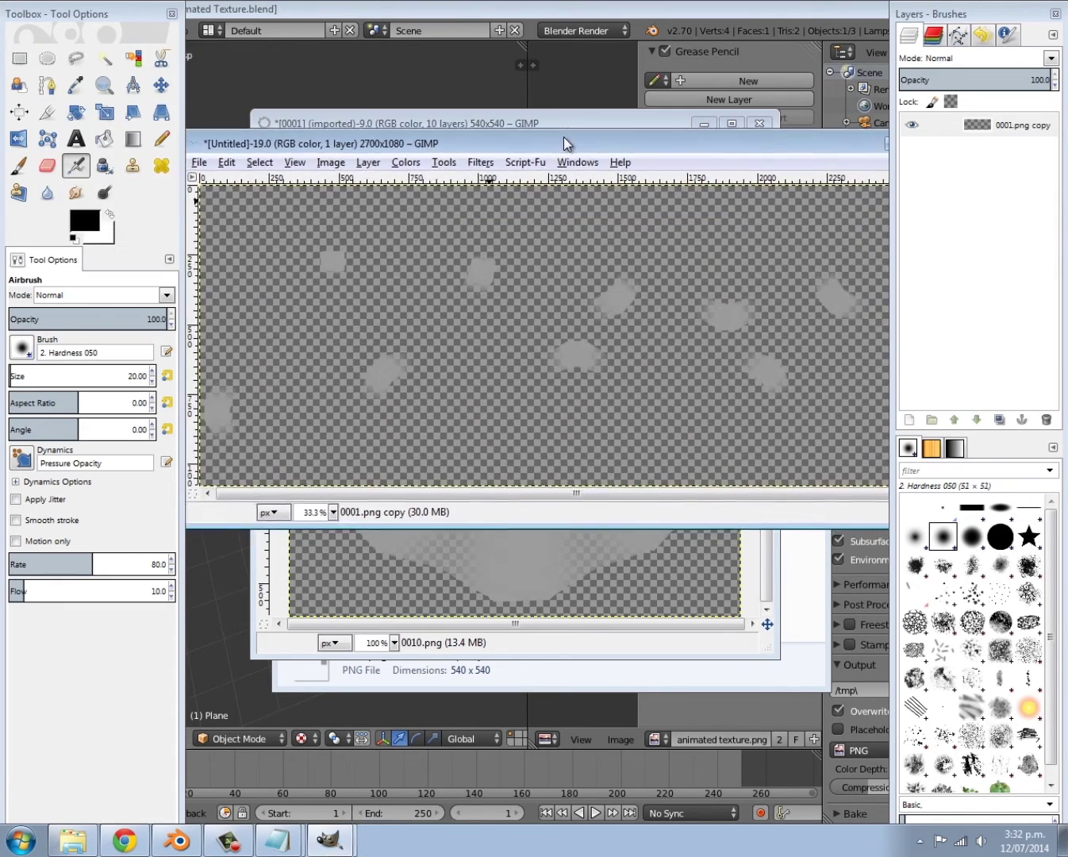
Step: Apply Brightness-Contrast with brightness 127 and contrast 127 to the 2700×1080 sprite sheet
drag(563, 136, 571, 96)
click(414, 121)
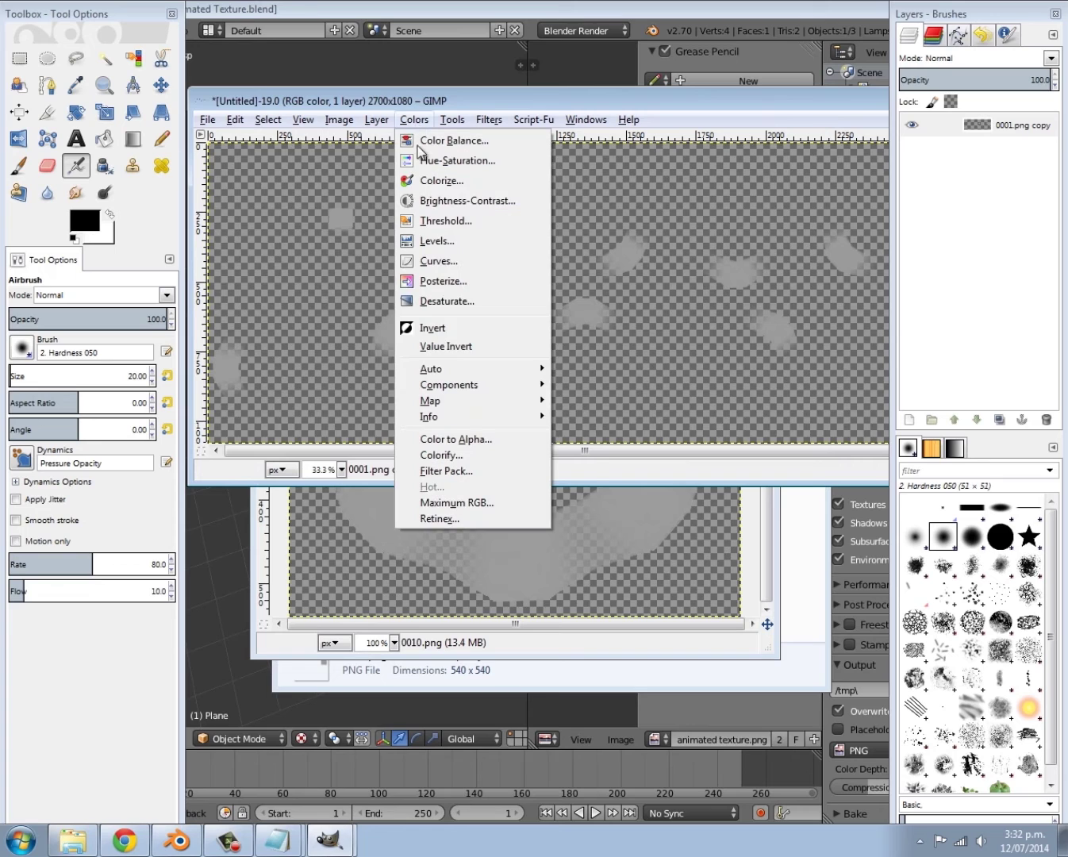
click(440, 202)
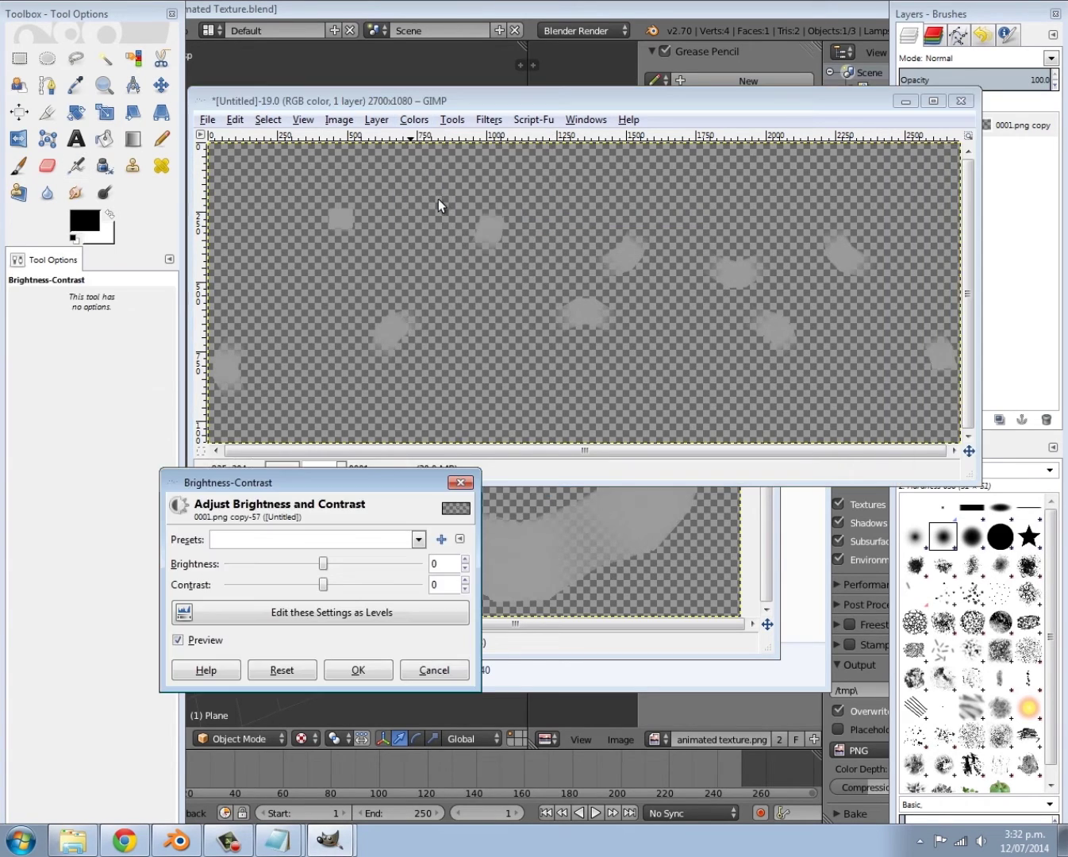
drag(365, 483, 443, 247)
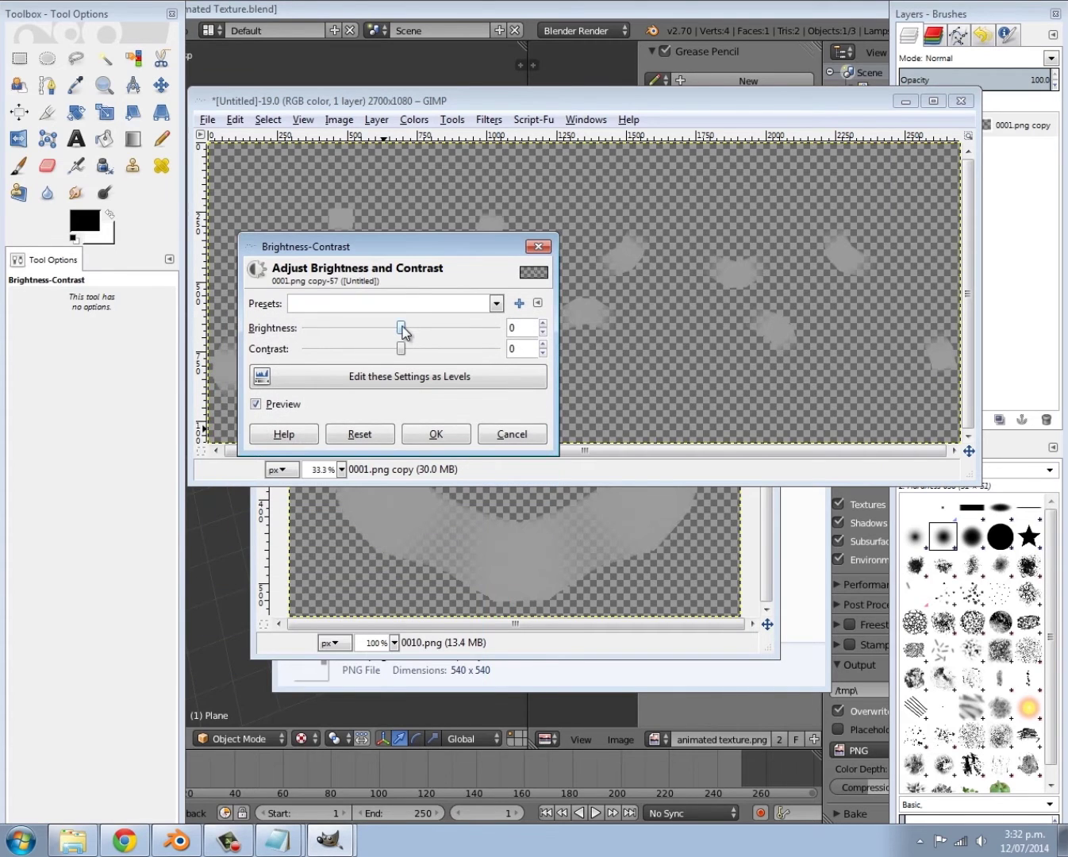
drag(400, 328, 530, 331)
drag(400, 349, 567, 384)
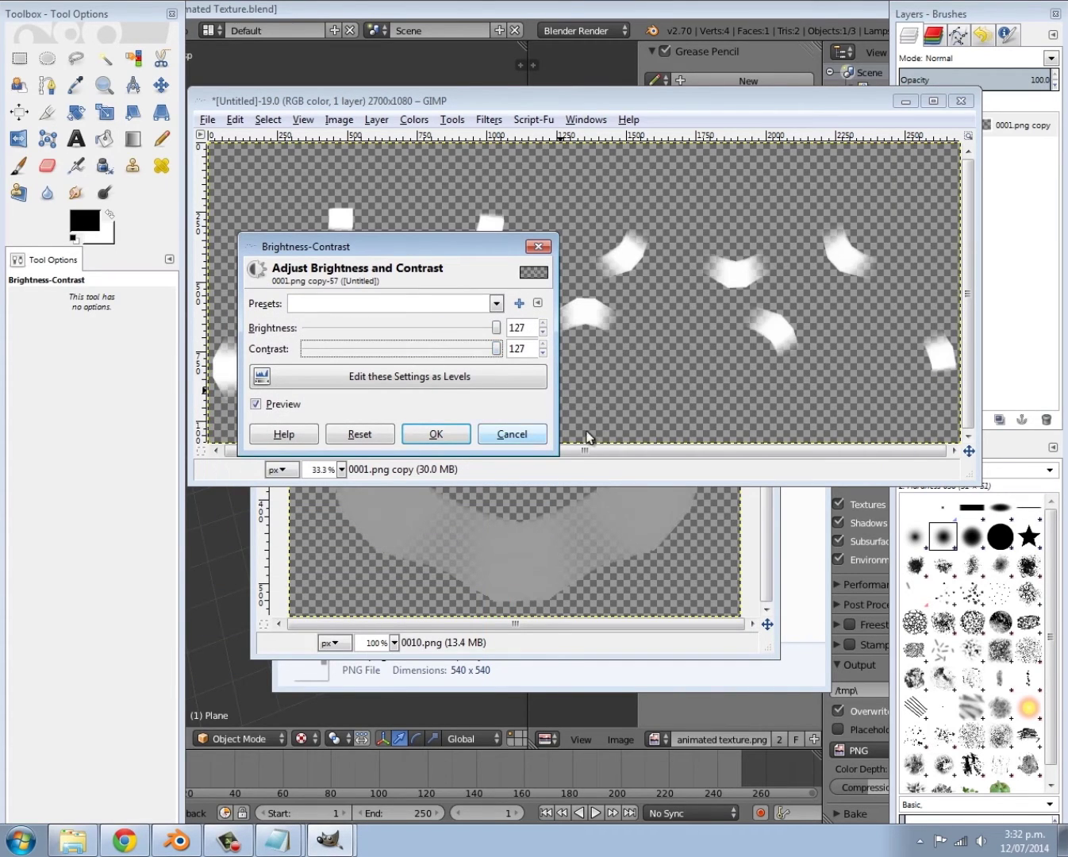
click(441, 435)
drag(472, 100, 564, 101)
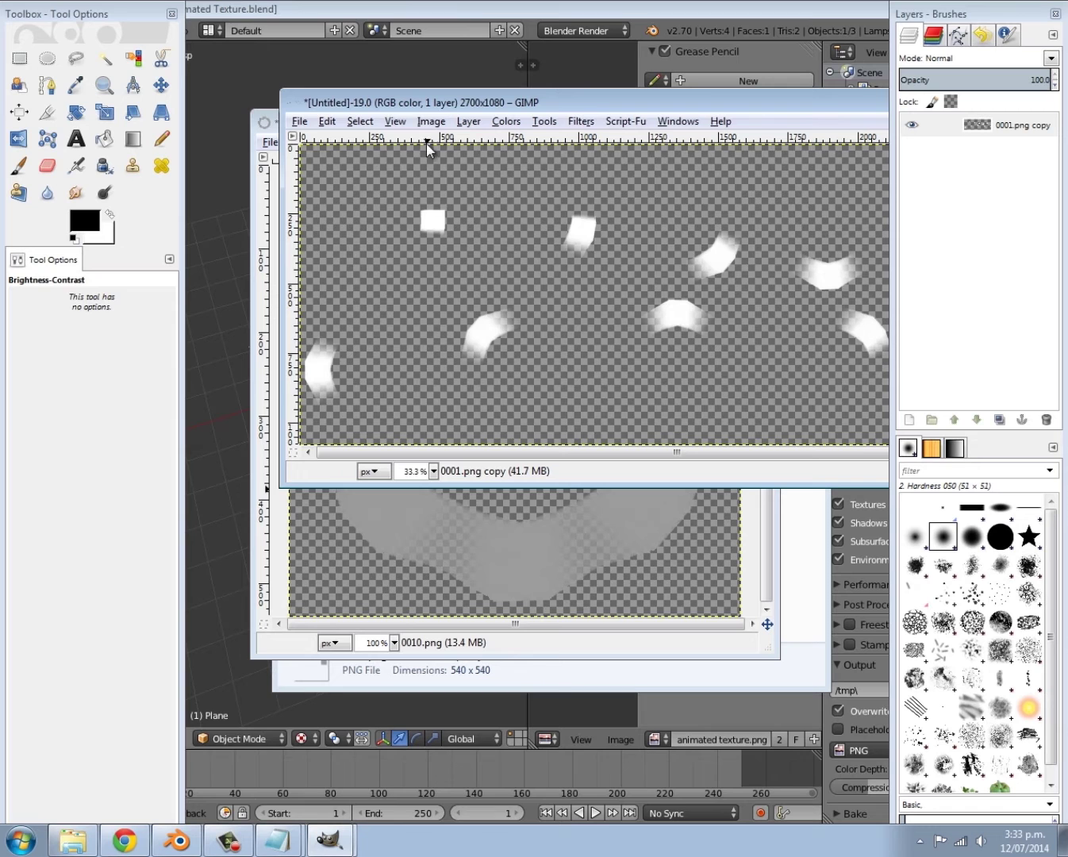
drag(600, 103, 539, 77)
Step: Scale the sprite sheet to 1024 pixels wide with the chain linked so it becomes 1024×410
click(369, 90)
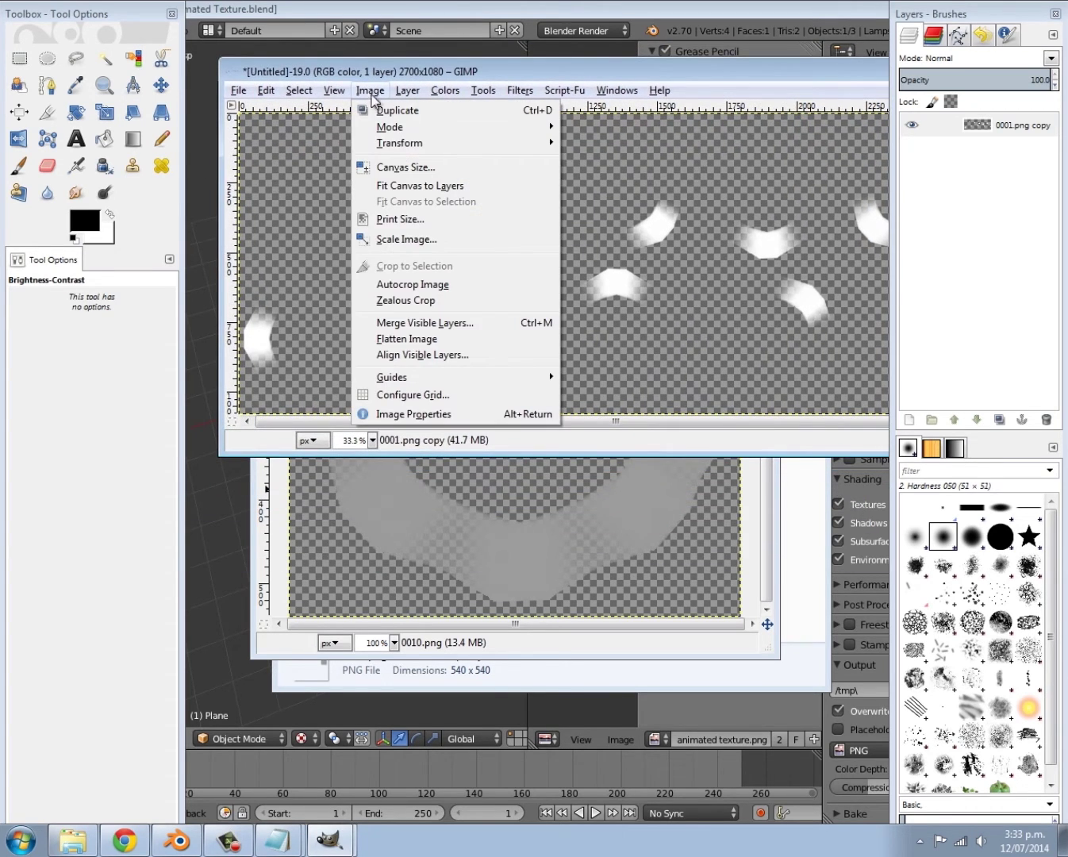
click(390, 239)
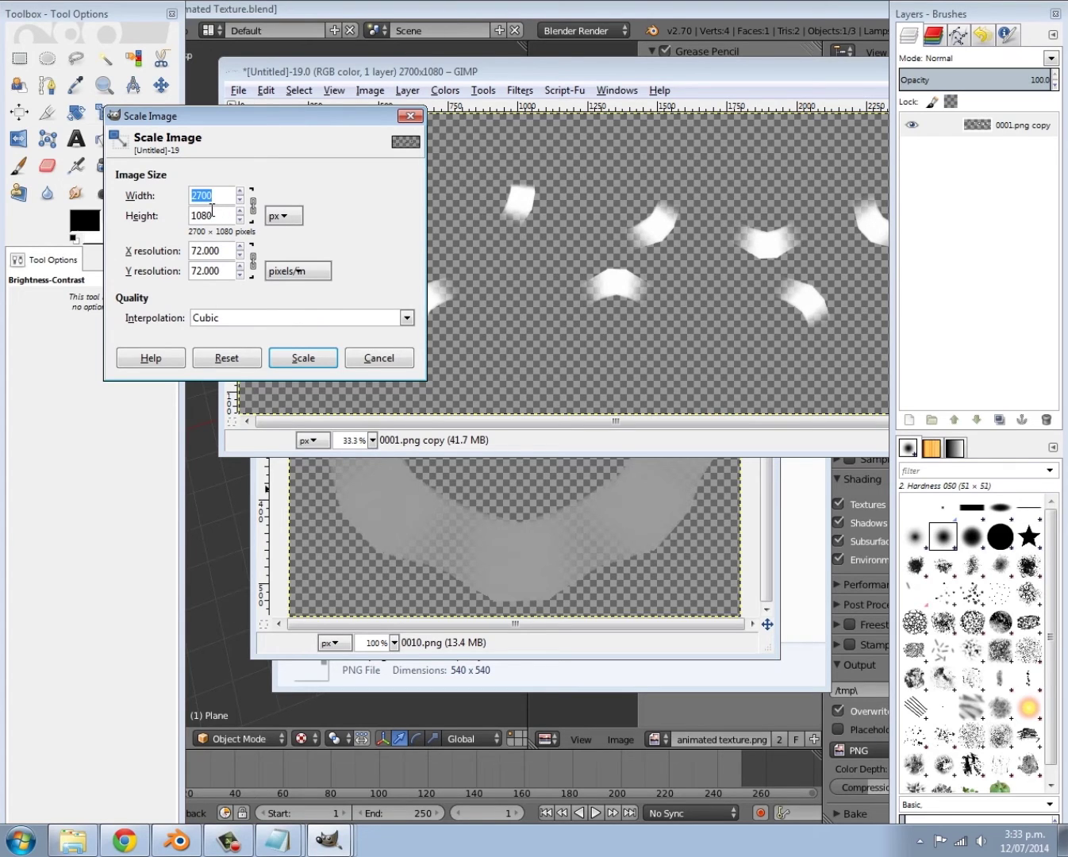
text(1024)
click(306, 362)
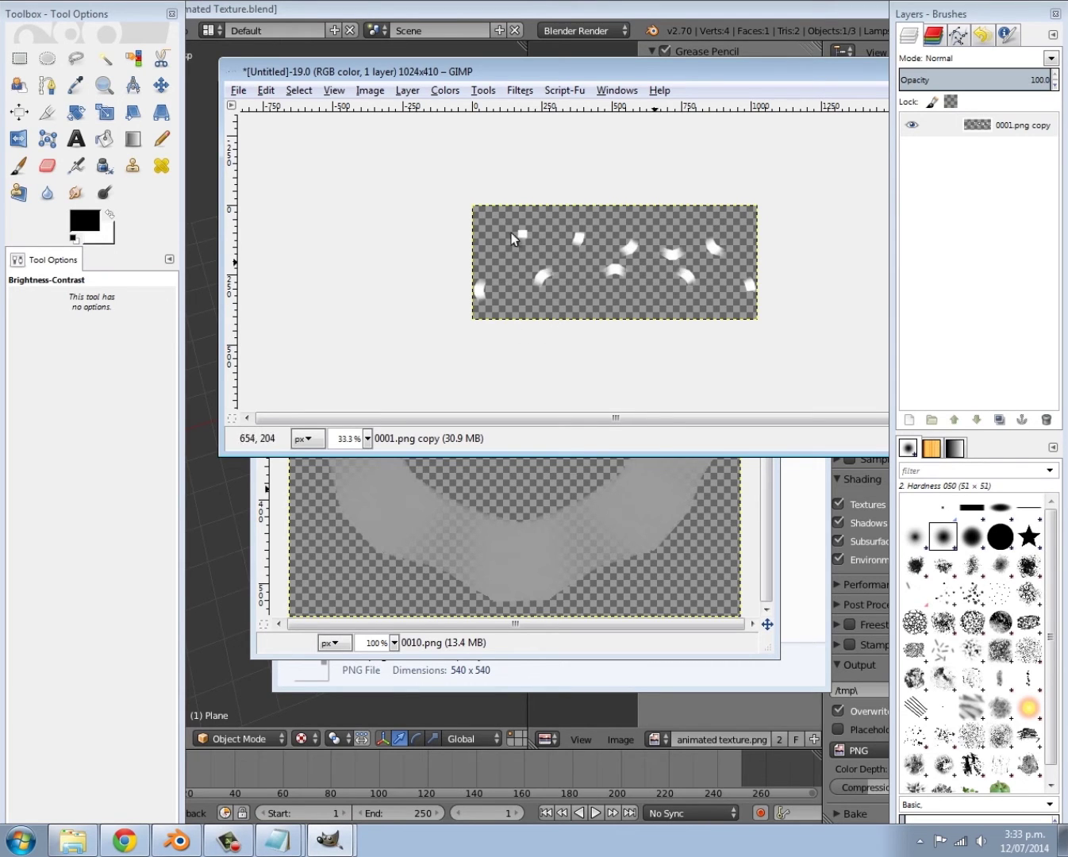
click(240, 92)
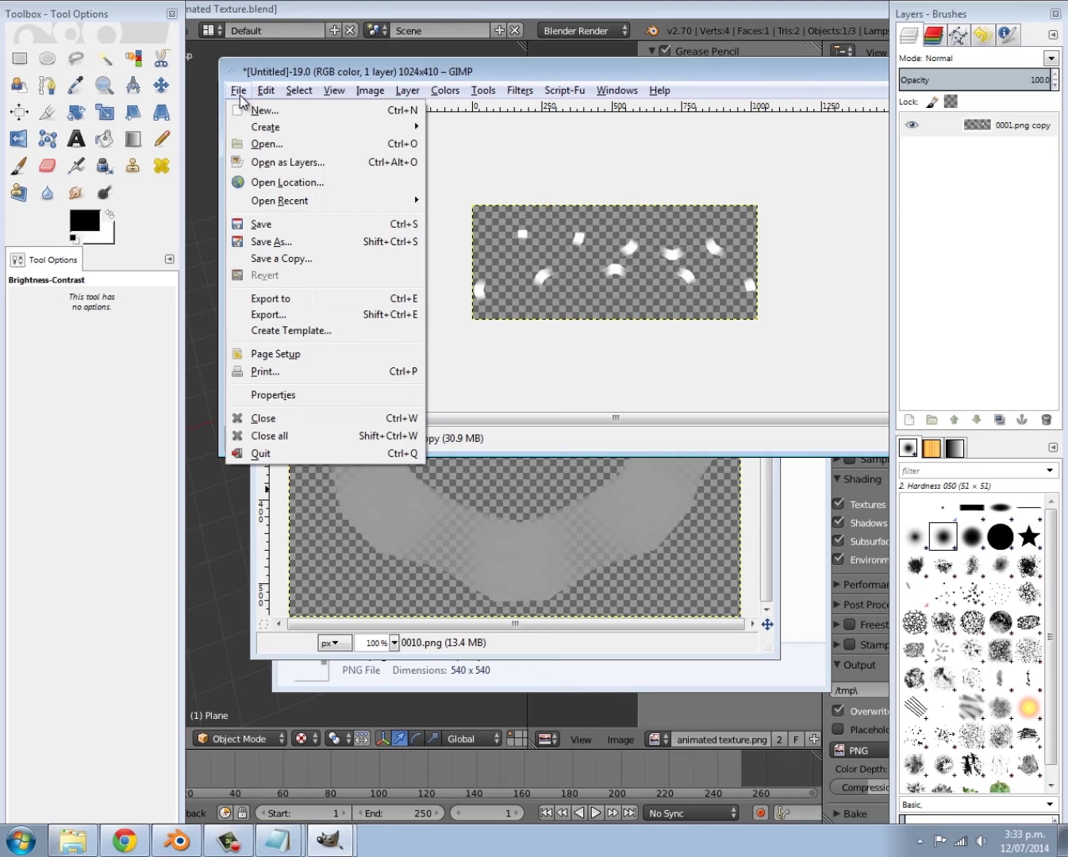
Step: Export the 1024×410 sprite sheet to the Desktop as Animatedtexture.png with the default PNG settings
click(283, 315)
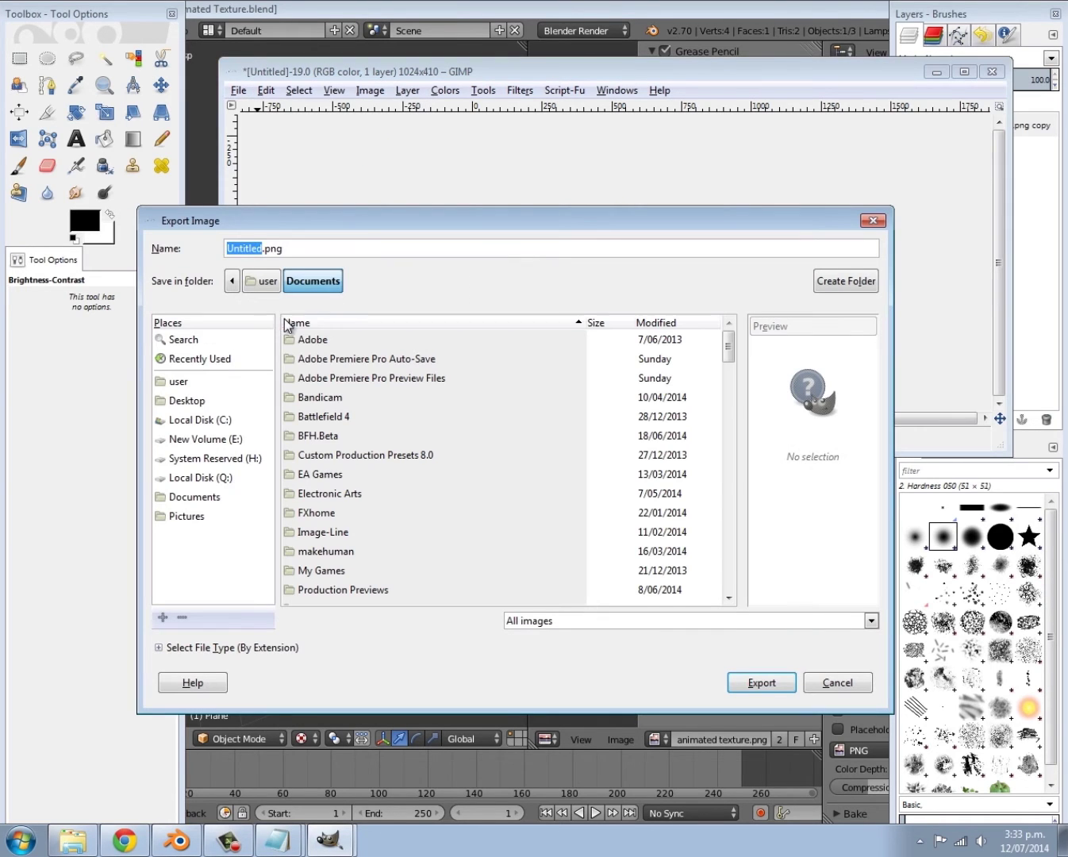
click(167, 401)
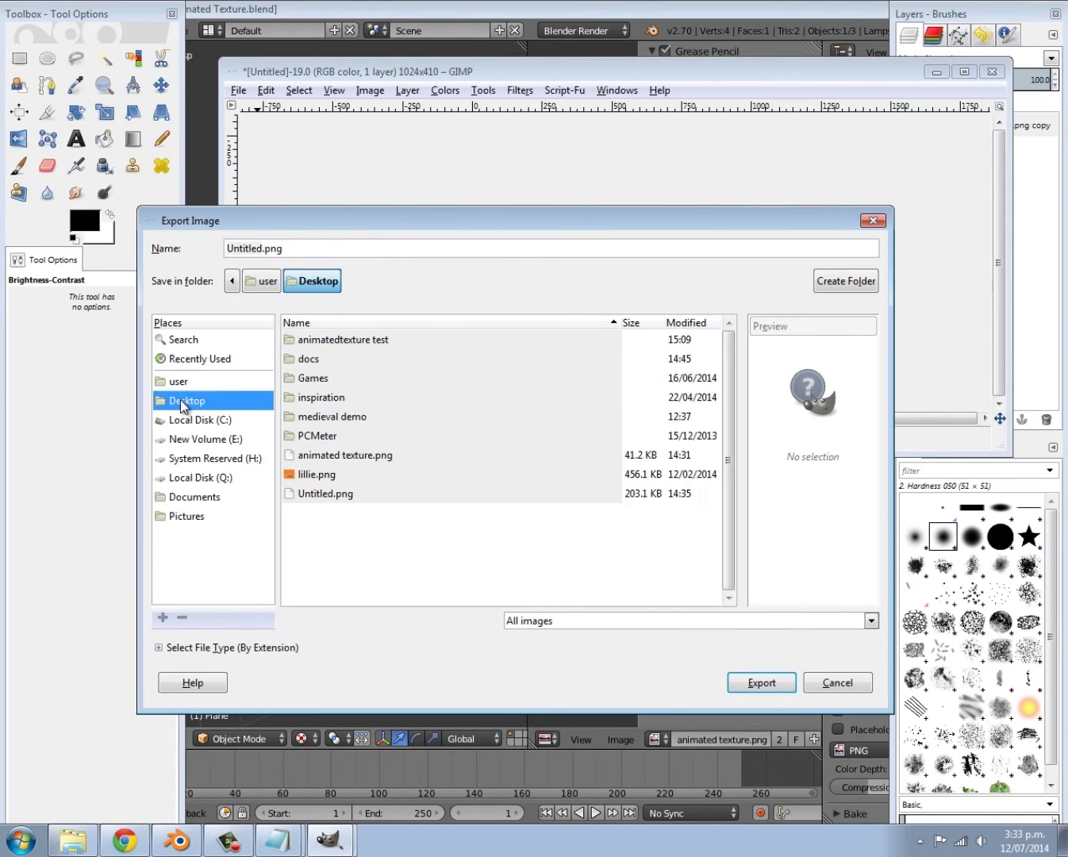
double_click(262, 249)
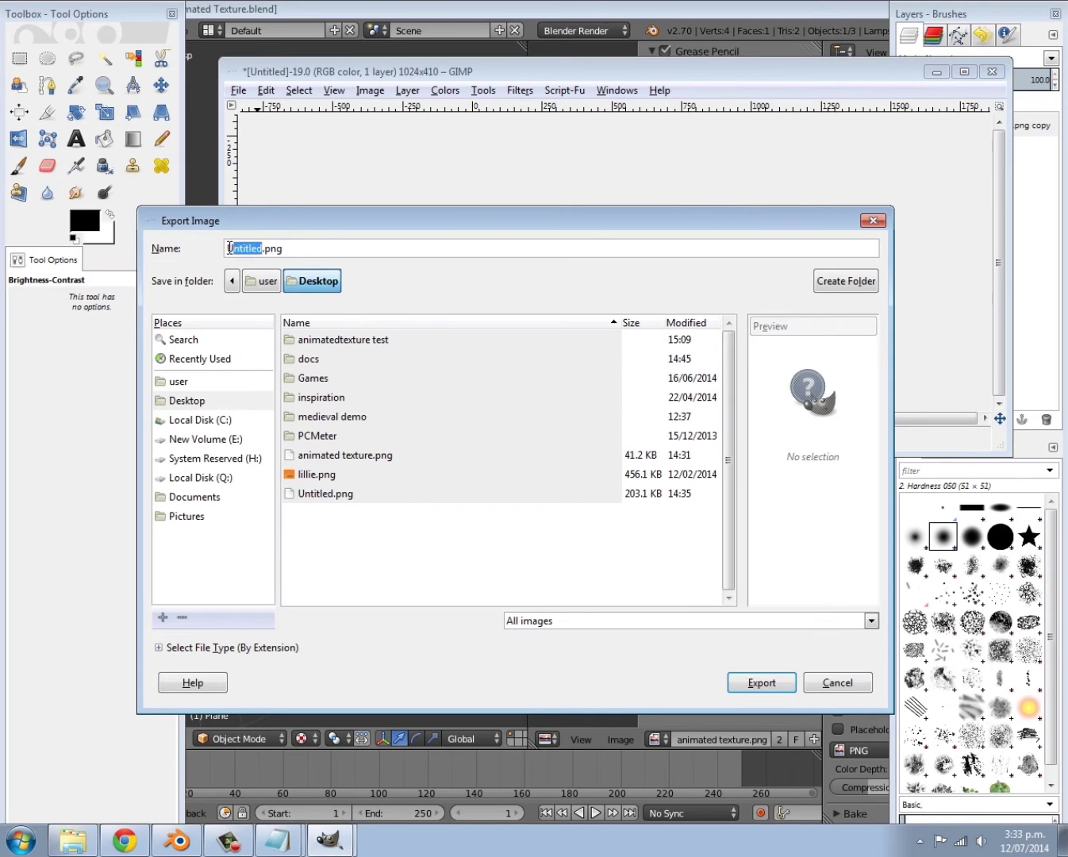
text(Animatd)
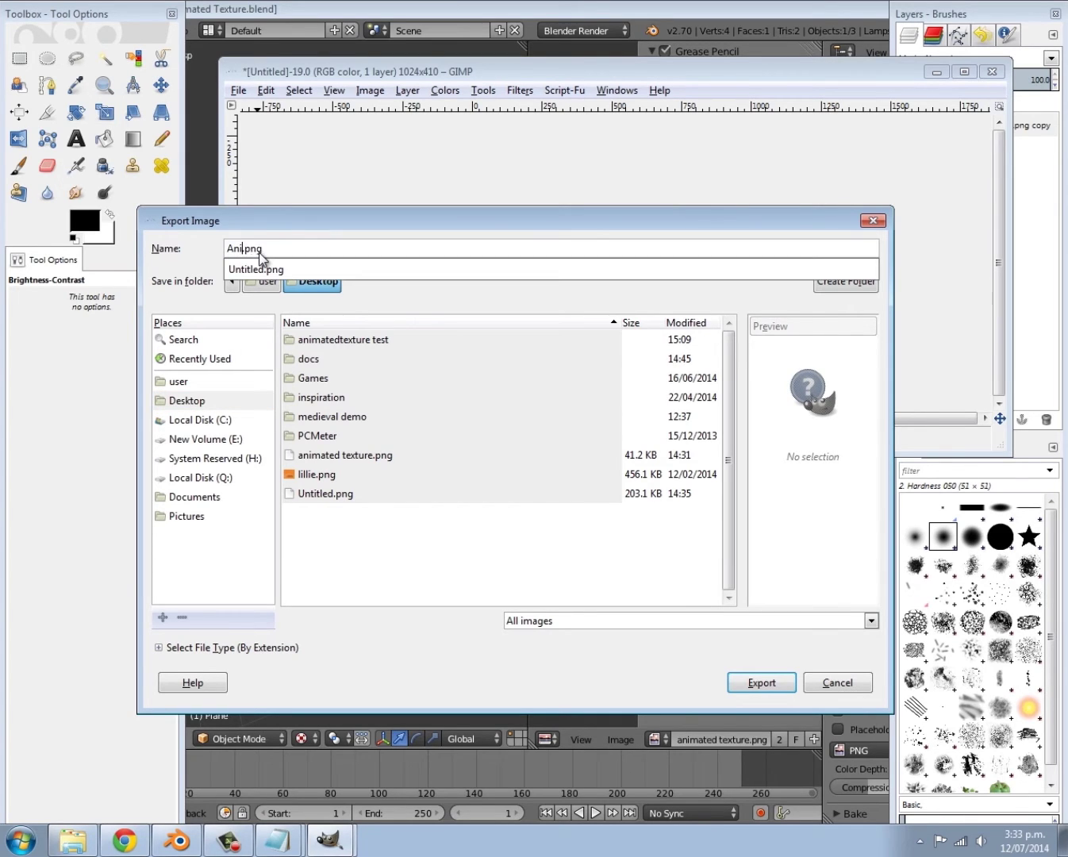
text(ed)
key(Right)
text(texture)
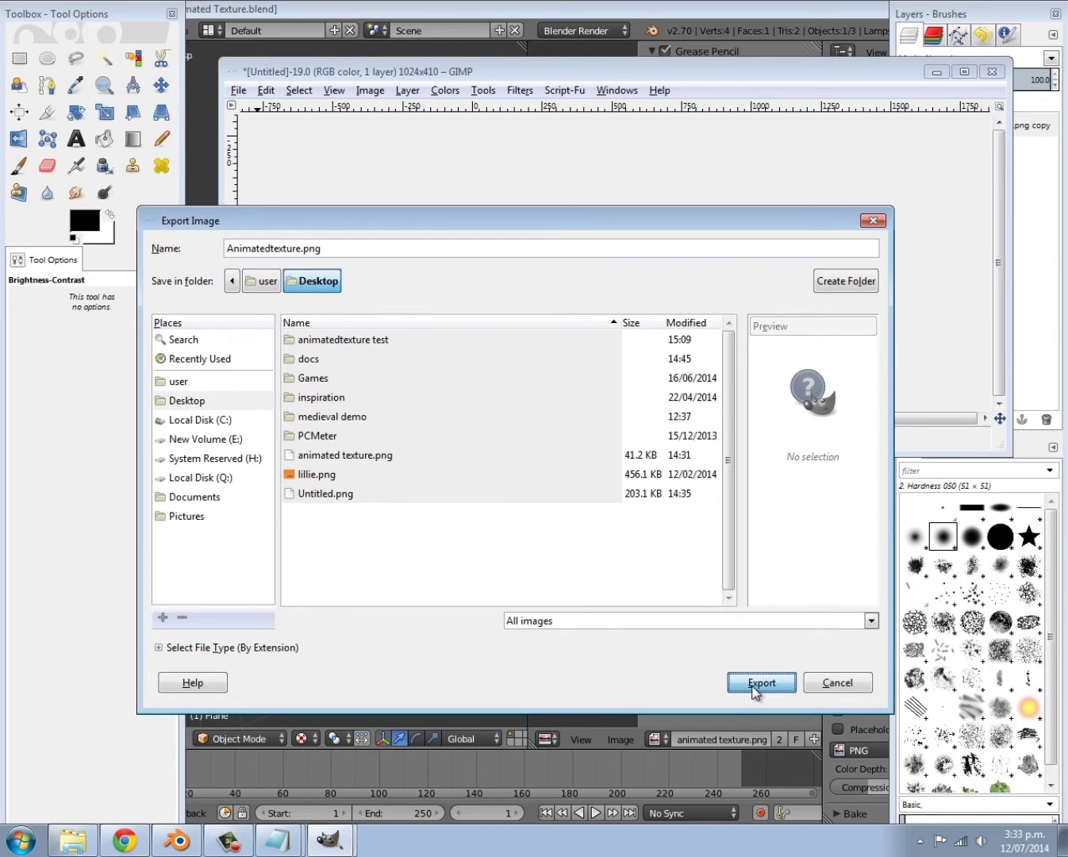
click(753, 686)
click(272, 440)
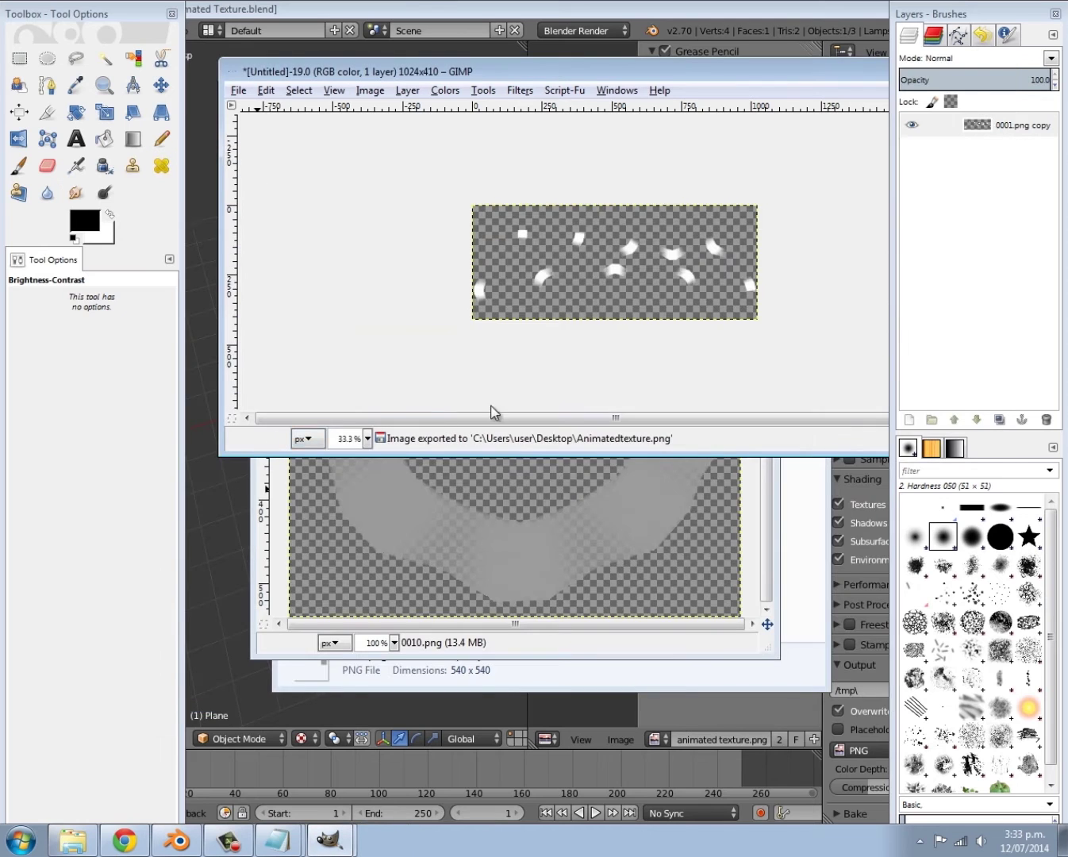
drag(688, 75, 494, 138)
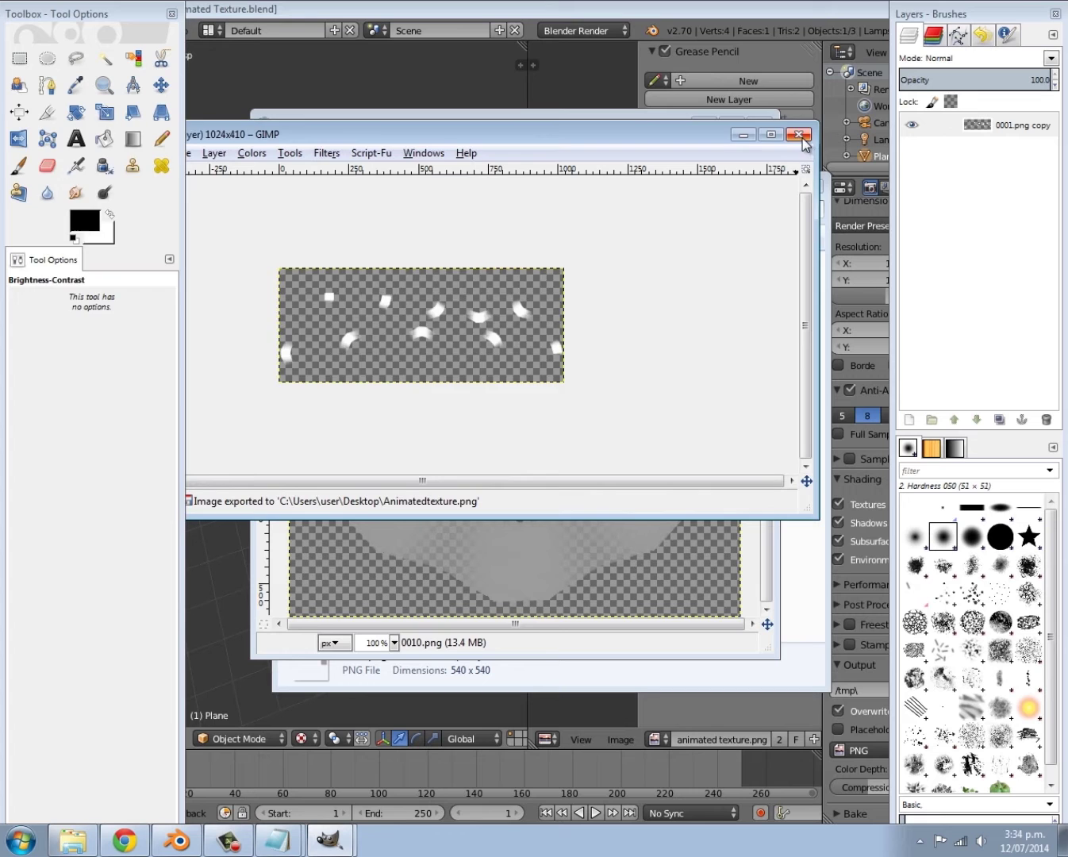
Step: Close the sprite sheet and imported frames images without saving, then quit GIMP
click(800, 138)
click(457, 421)
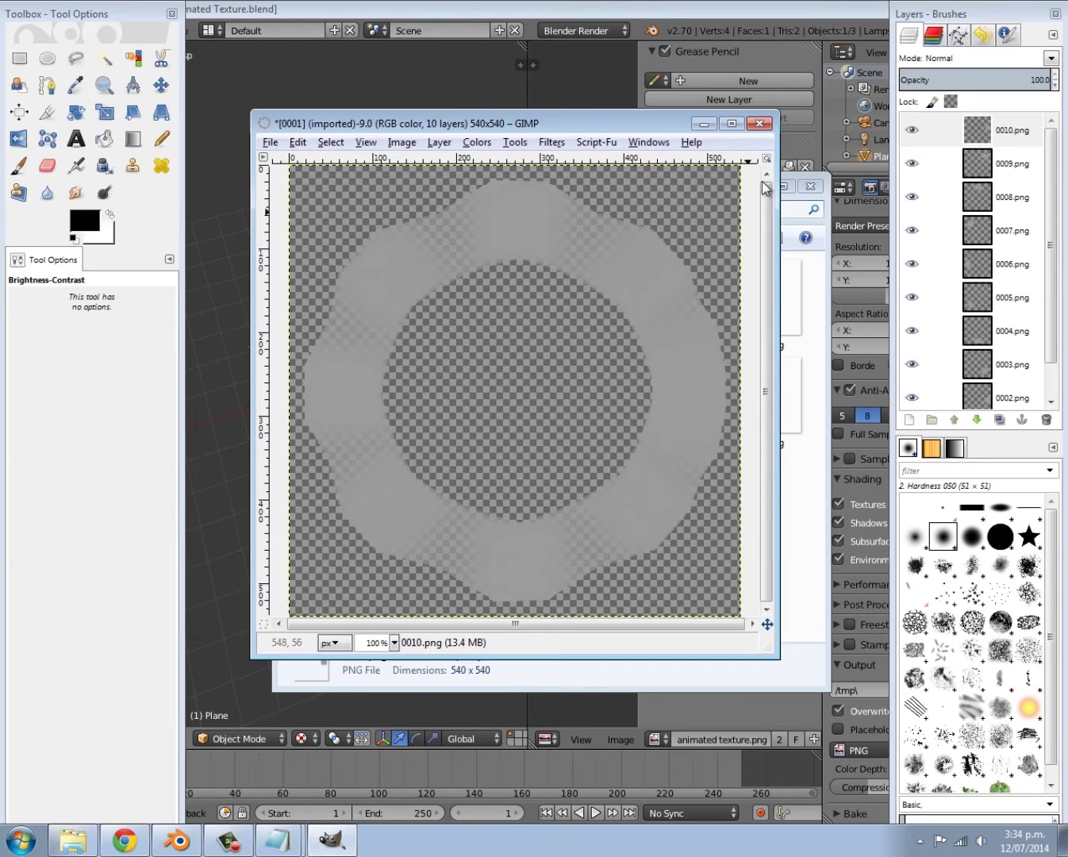
click(766, 127)
click(524, 470)
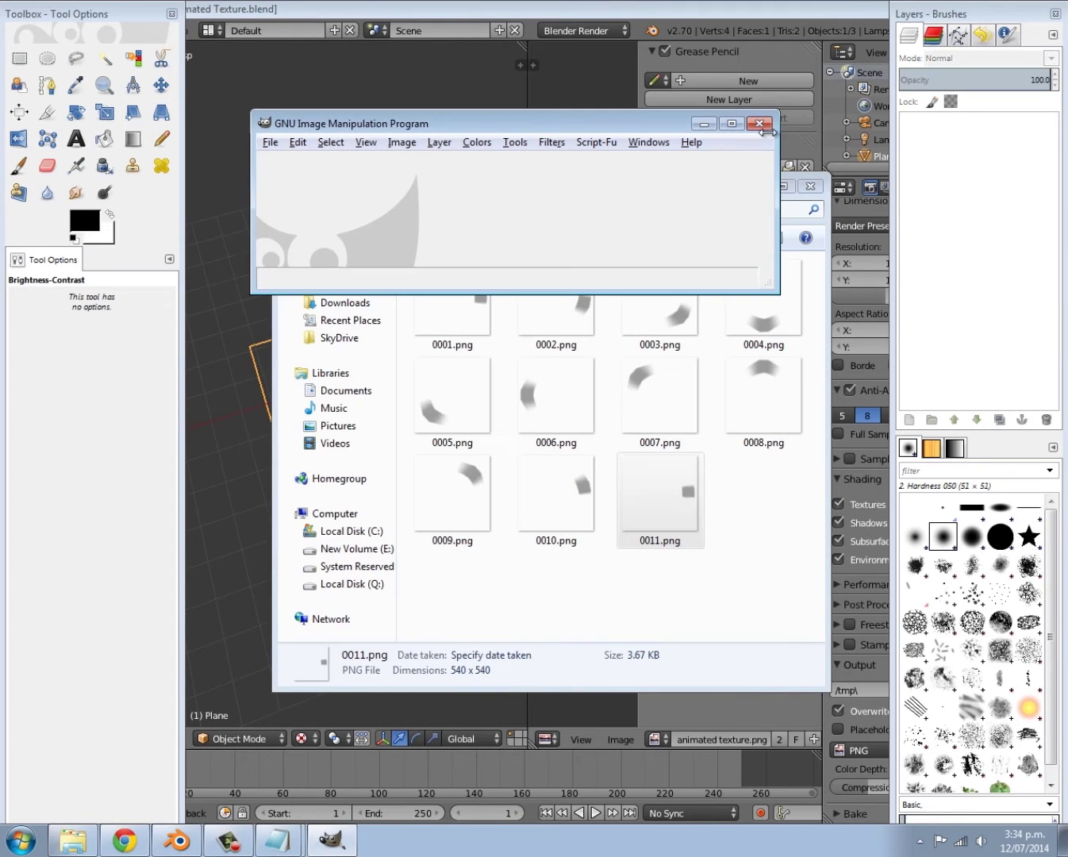
click(759, 123)
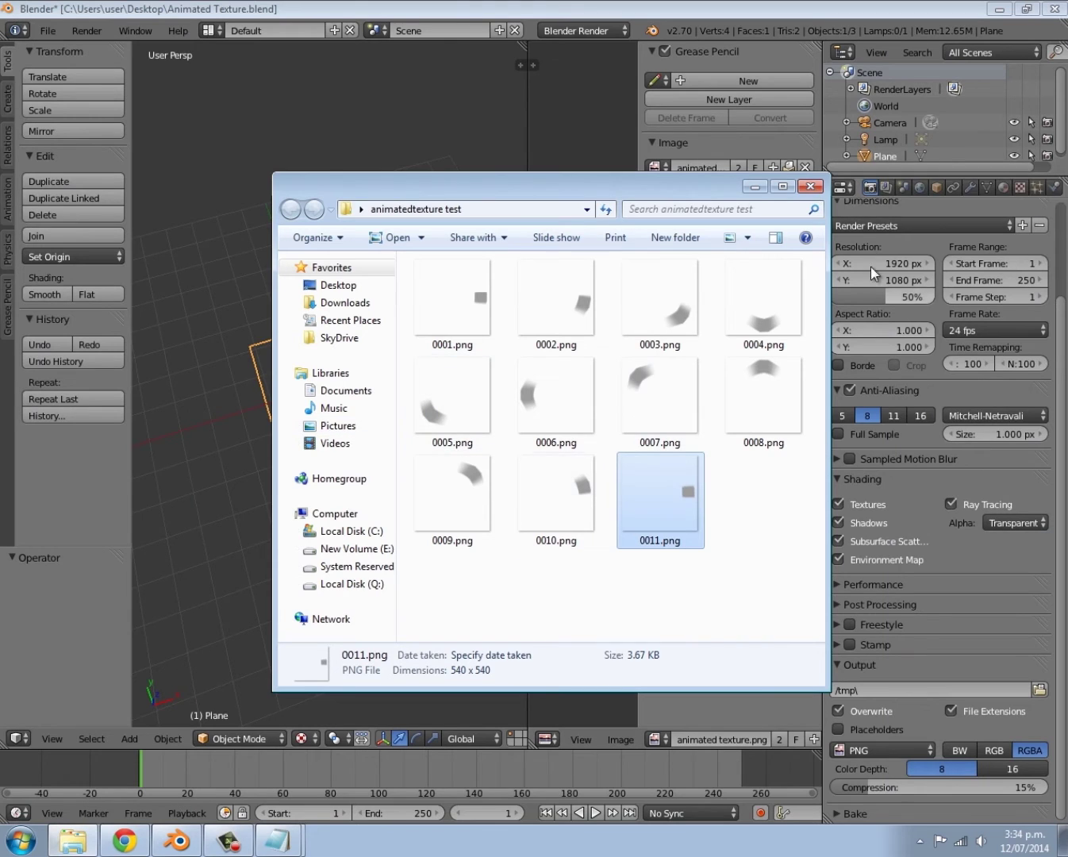
Step: Close the frames folder, check Animatedtexture.png on the desktop, and start File > New in Blender
click(809, 186)
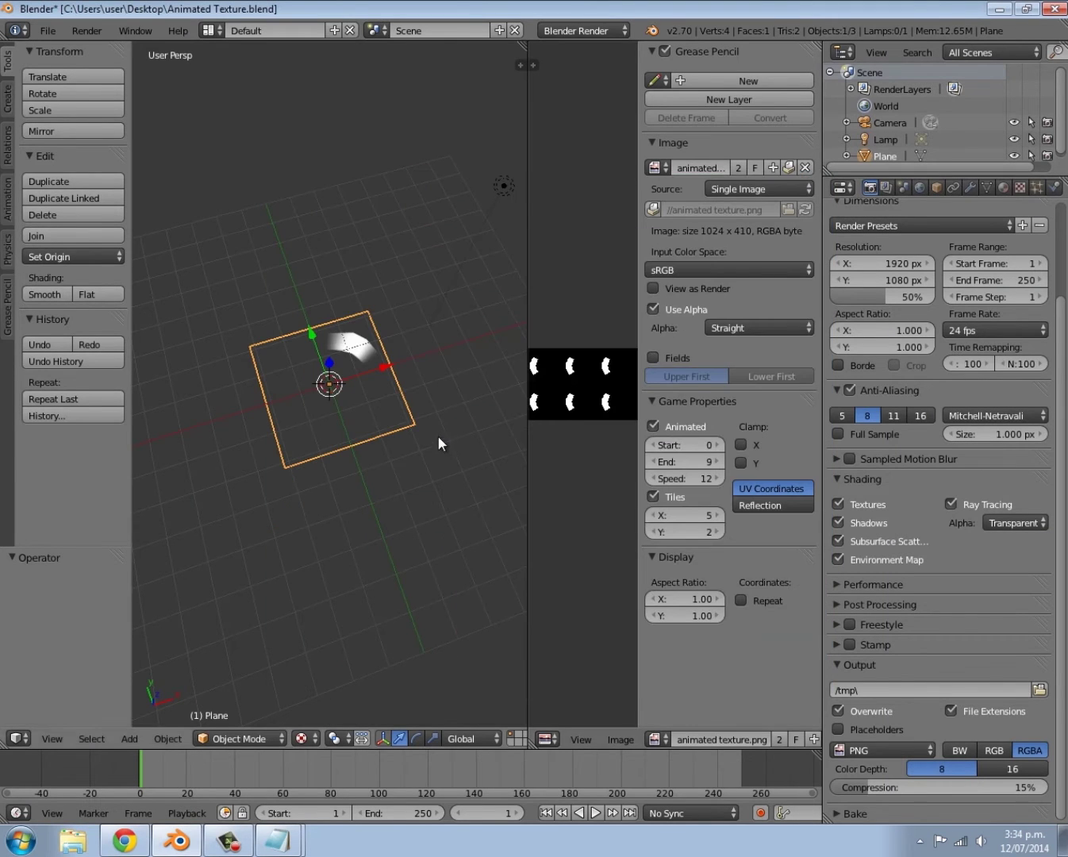
click(1062, 840)
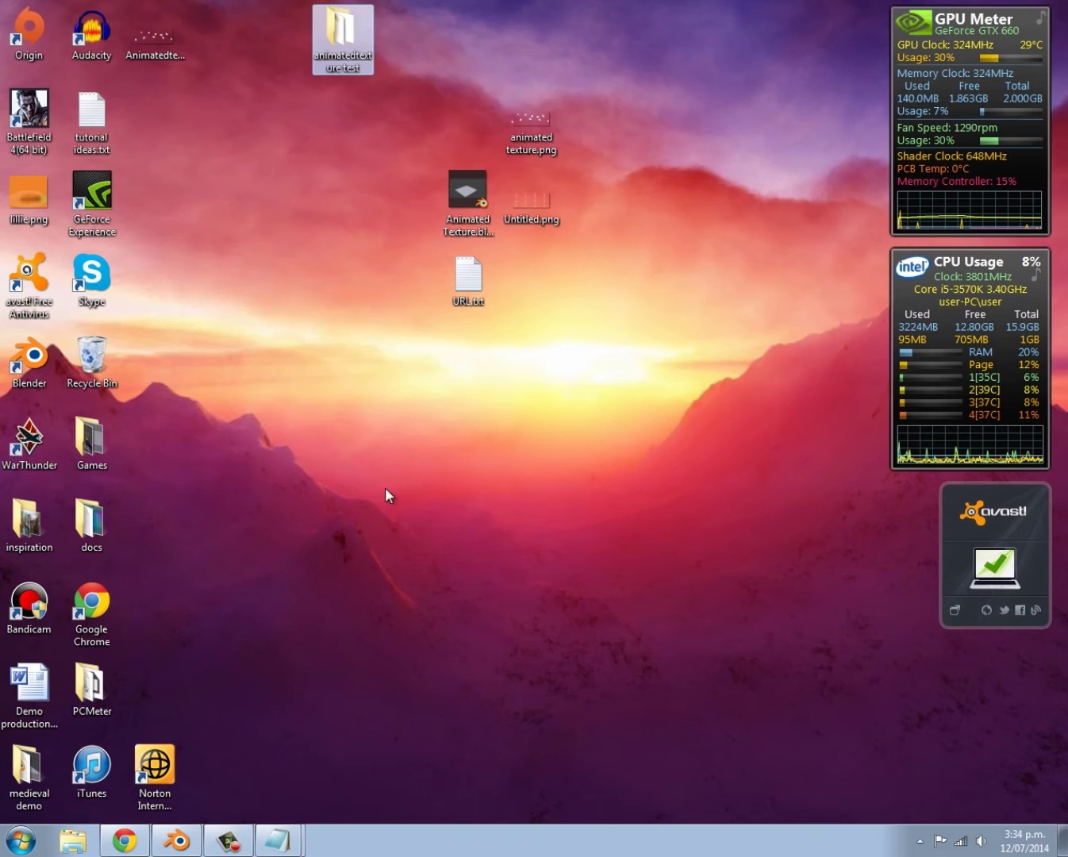
drag(154, 39, 343, 201)
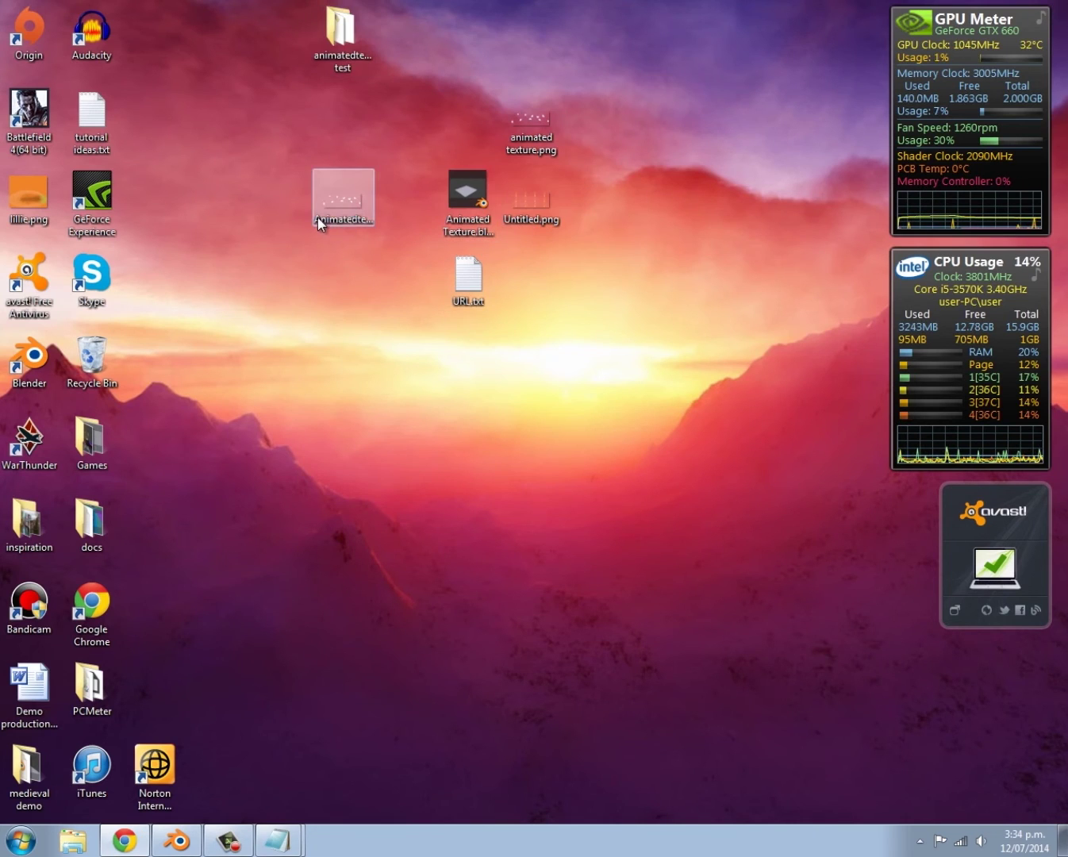
click(344, 199)
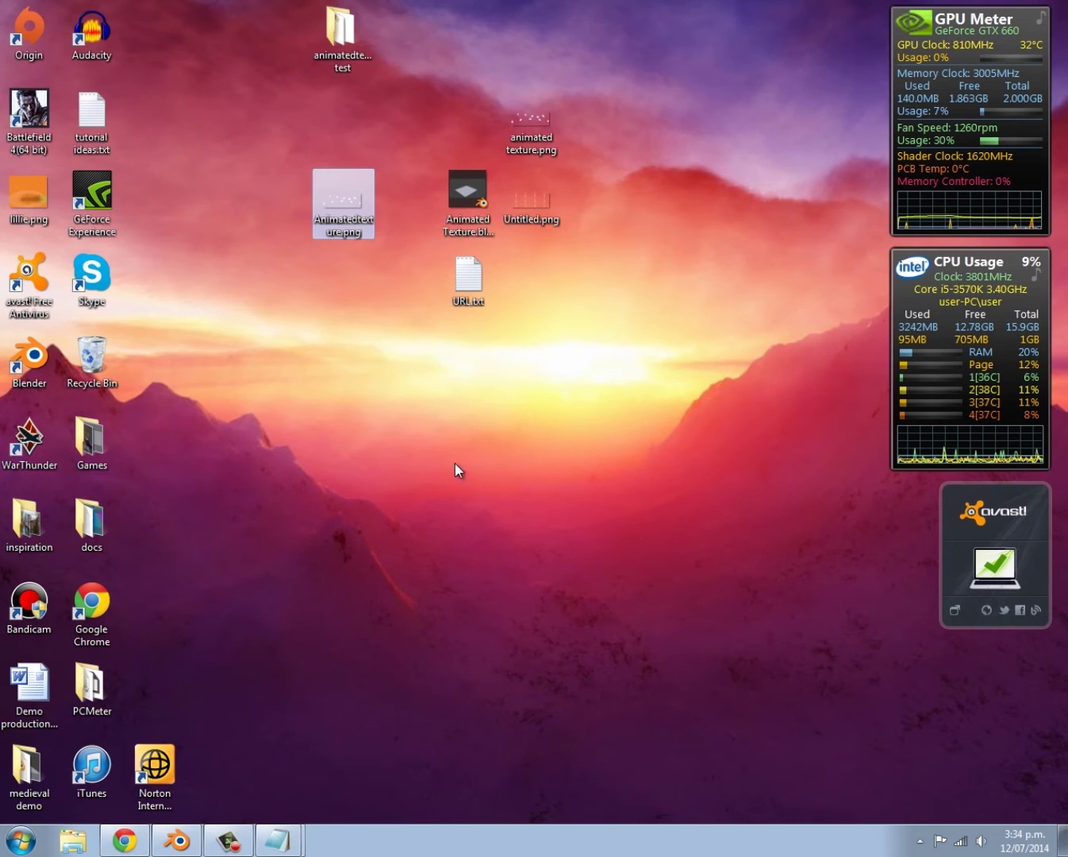
click(178, 840)
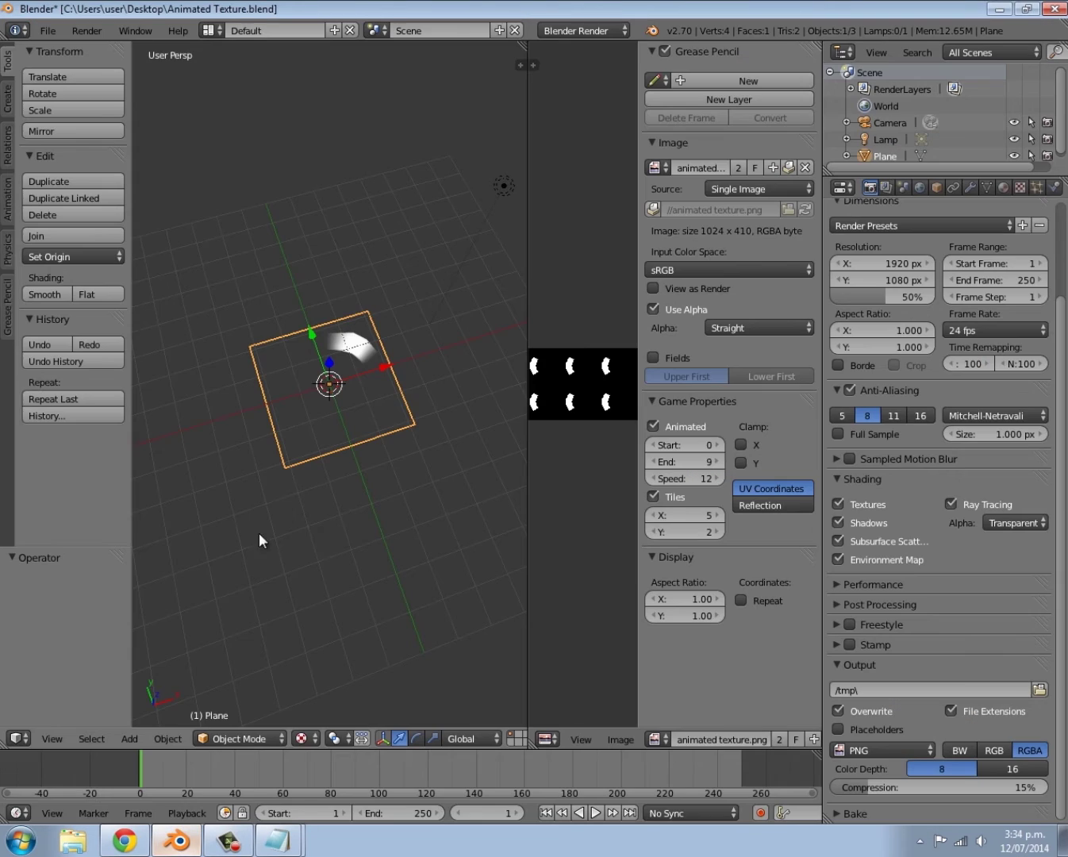
click(48, 31)
Step: Reload the default start-up file and switch the render engine to Blender Game
click(52, 43)
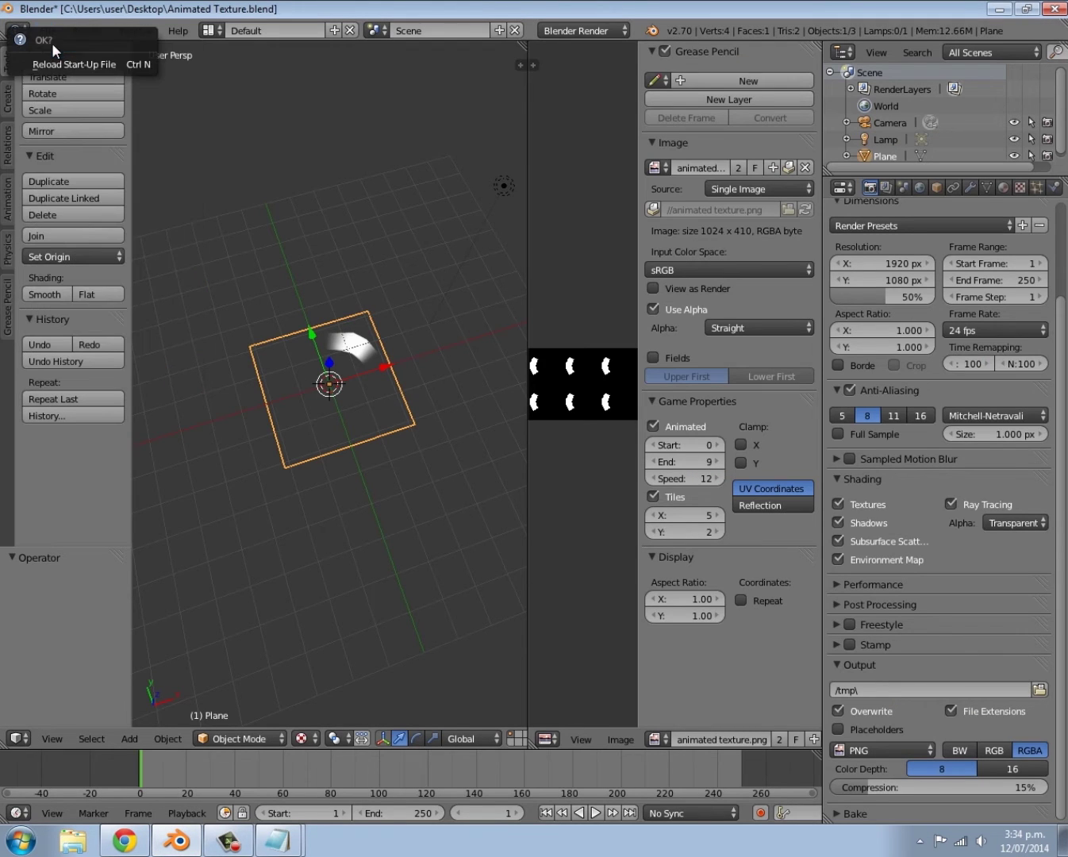
click(58, 64)
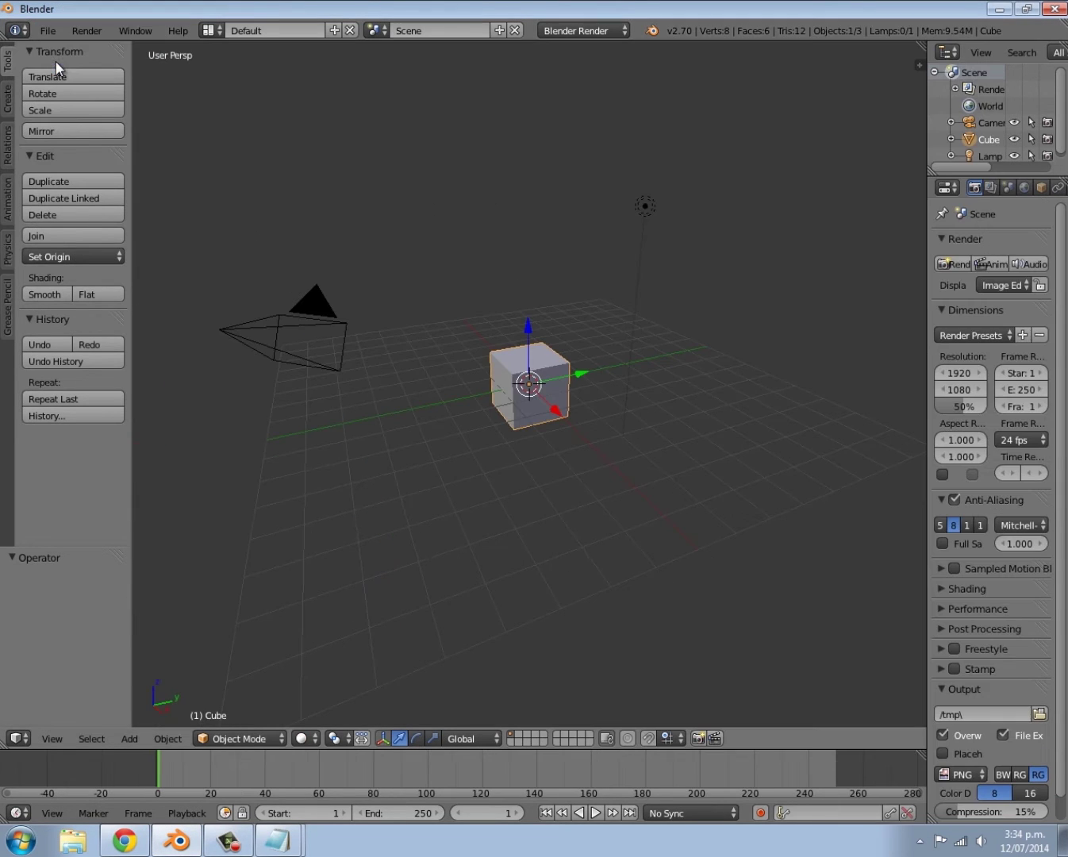
click(579, 29)
click(585, 70)
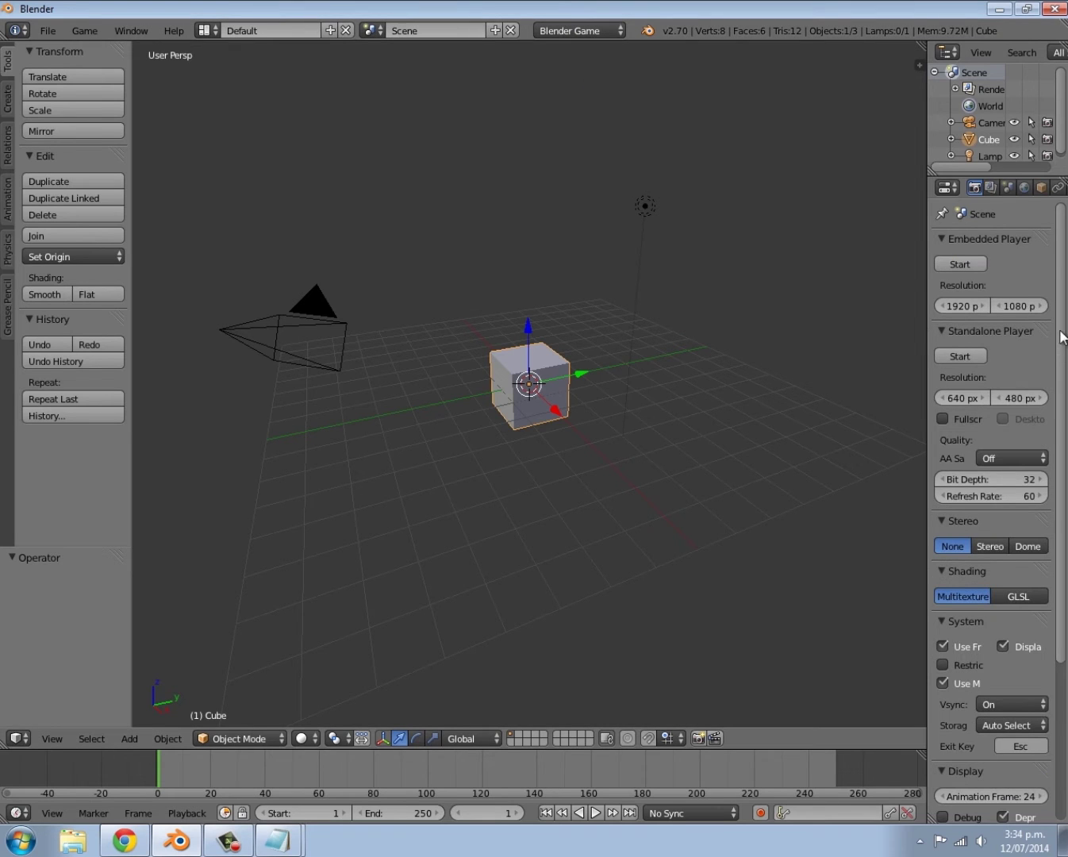
Step: Set game shading to GLSL and the Animation Frame rate to 60
scroll(1013, 397, down, 5)
click(1015, 430)
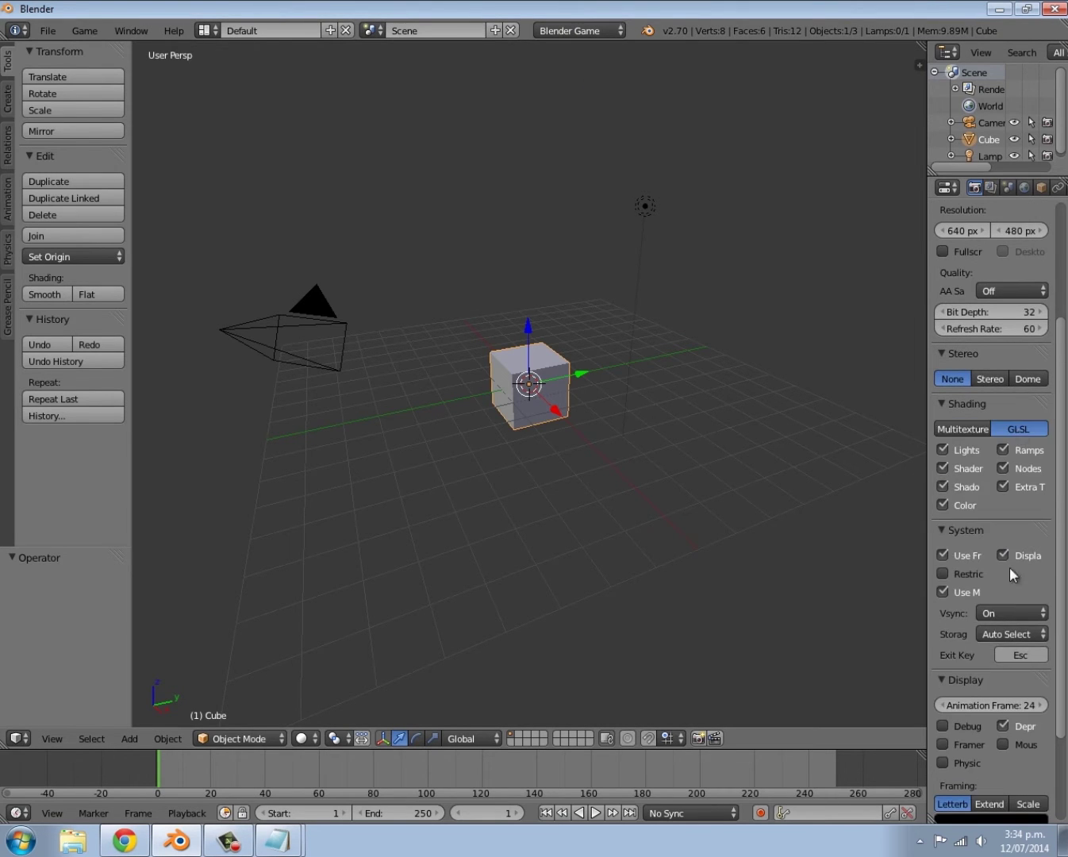
scroll(1009, 569, down, 4)
click(981, 585)
text(60)
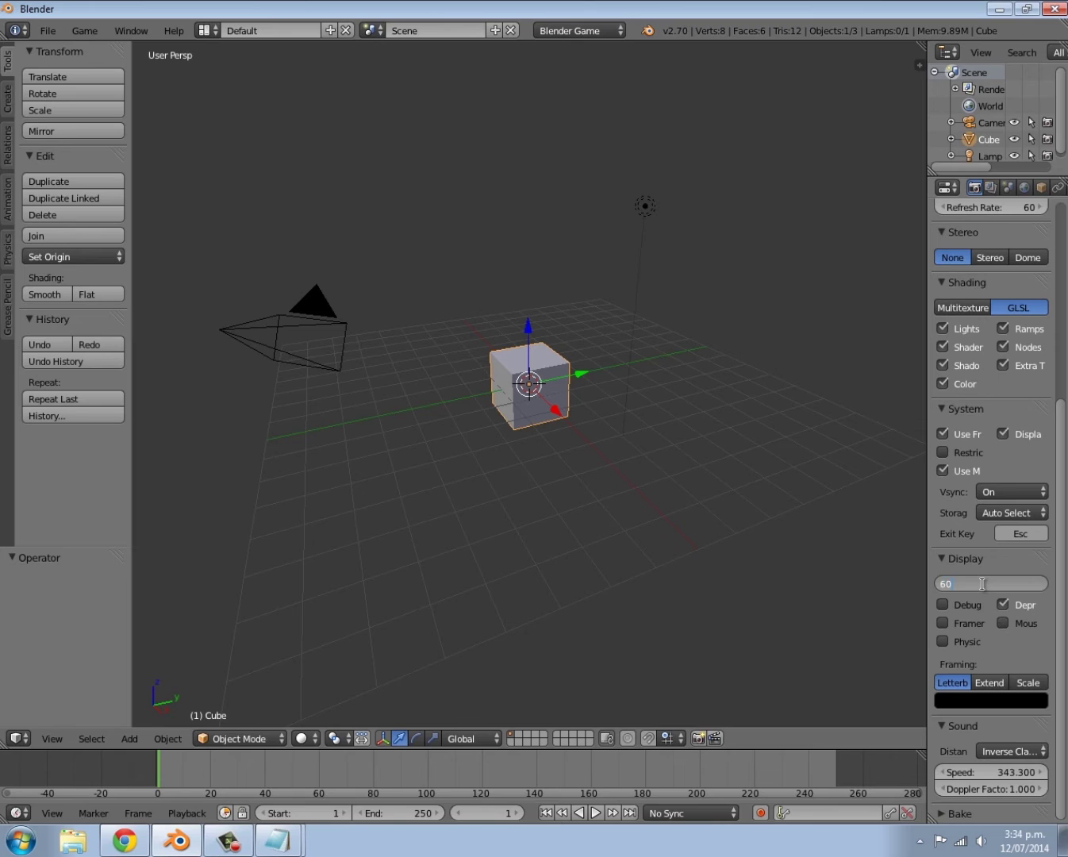
key(Return)
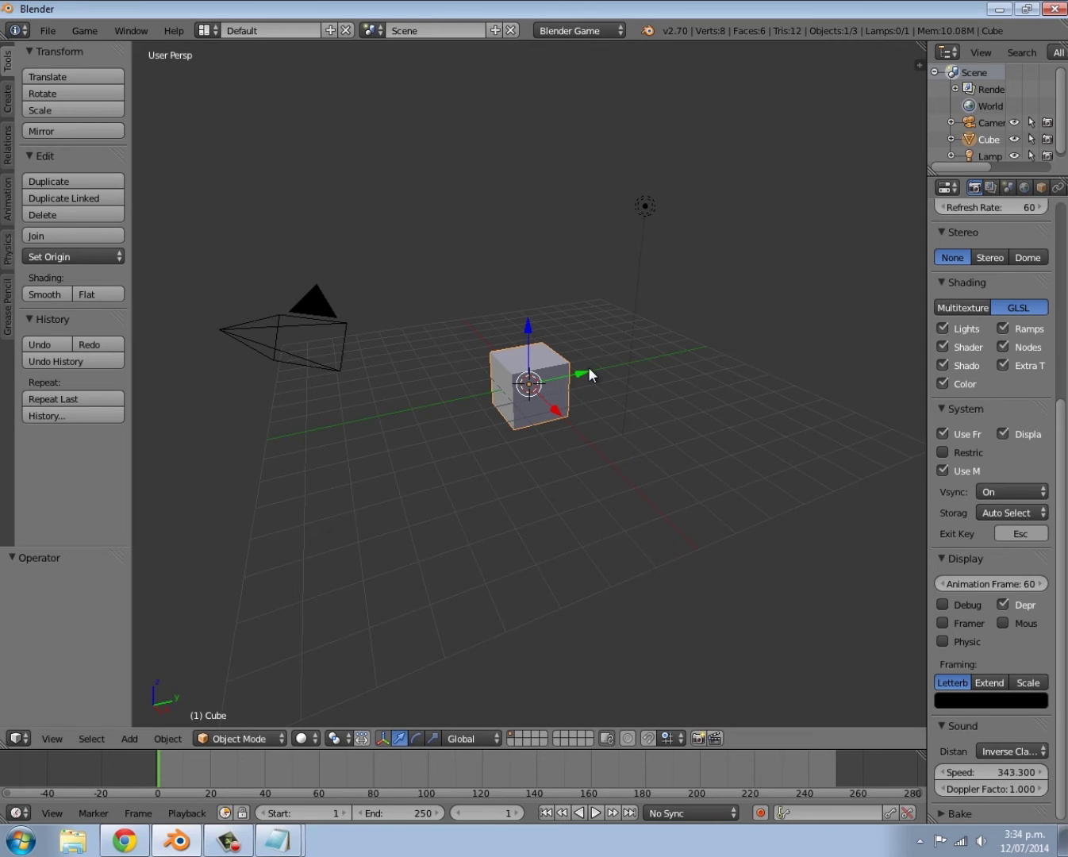
Step: Delete the default cube and add a plane scaled by 2.297
key(x)
click(588, 368)
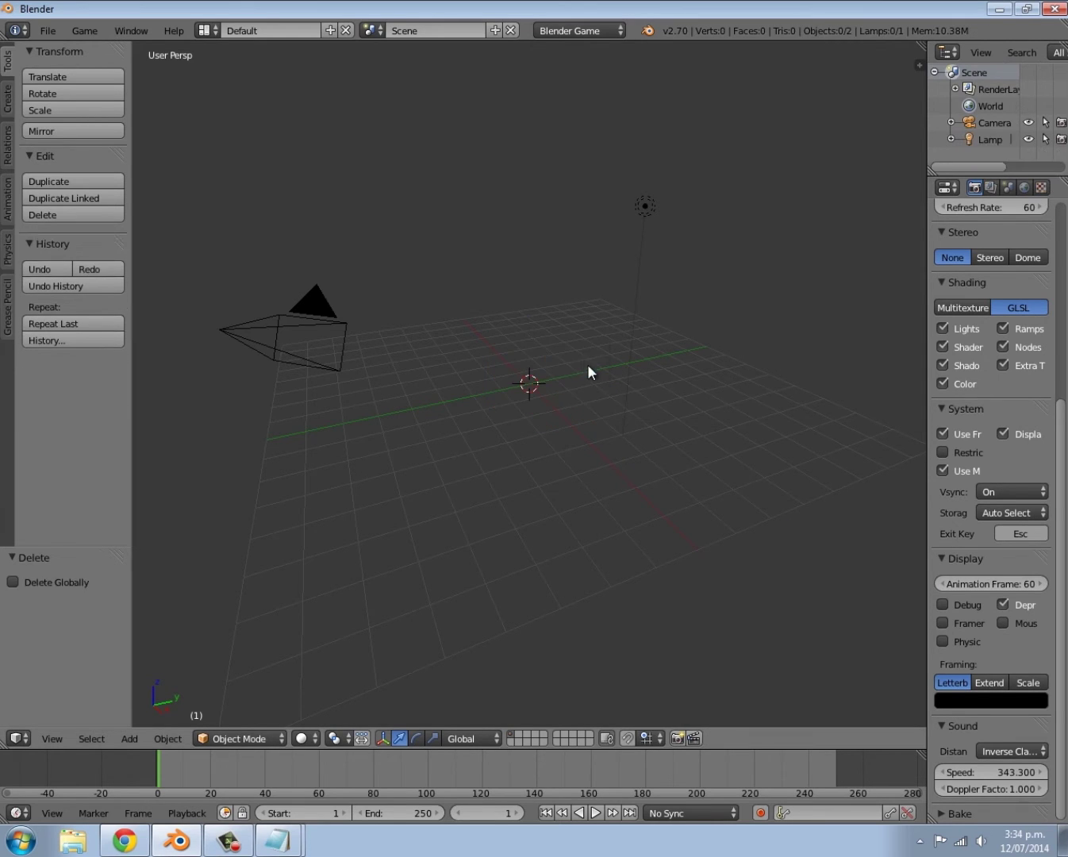
key(shift+a)
mouse_move(584, 360)
click(629, 361)
key(s)
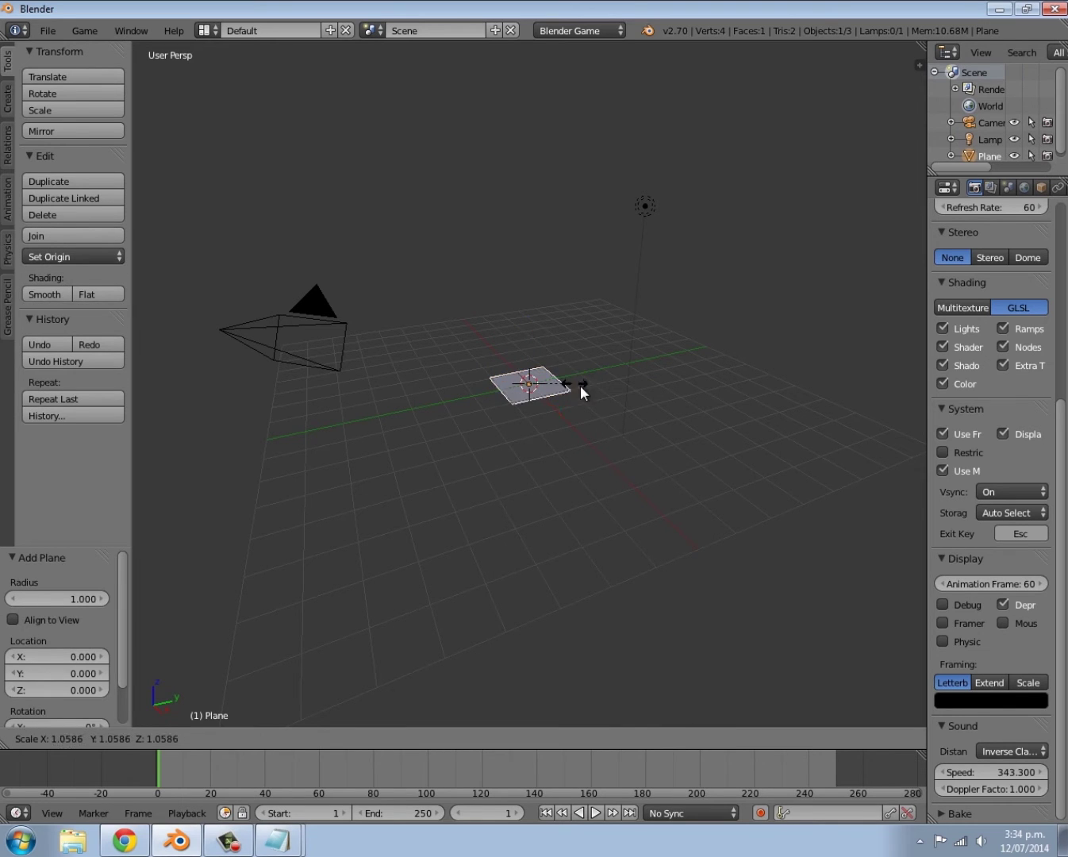
click(625, 409)
middle_drag(567, 417, 900, 315)
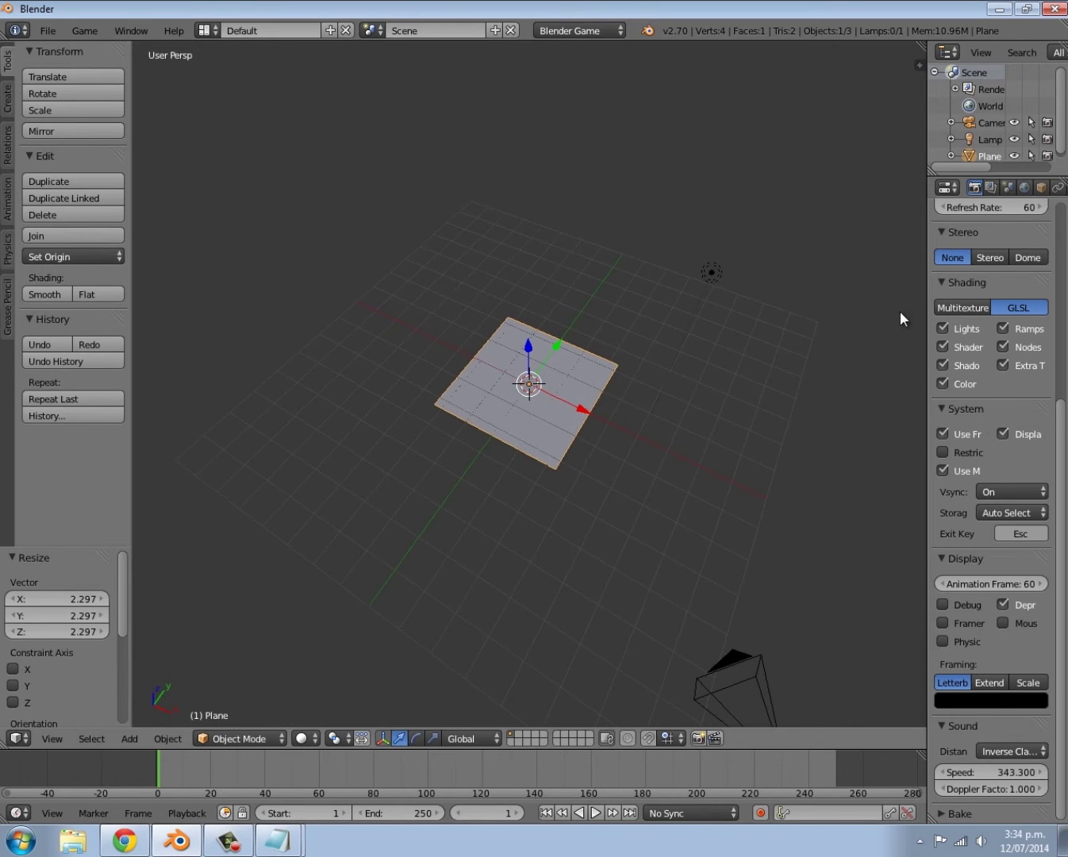
Step: Rename the plane 'animated texture' and switch to the top view
click(1042, 187)
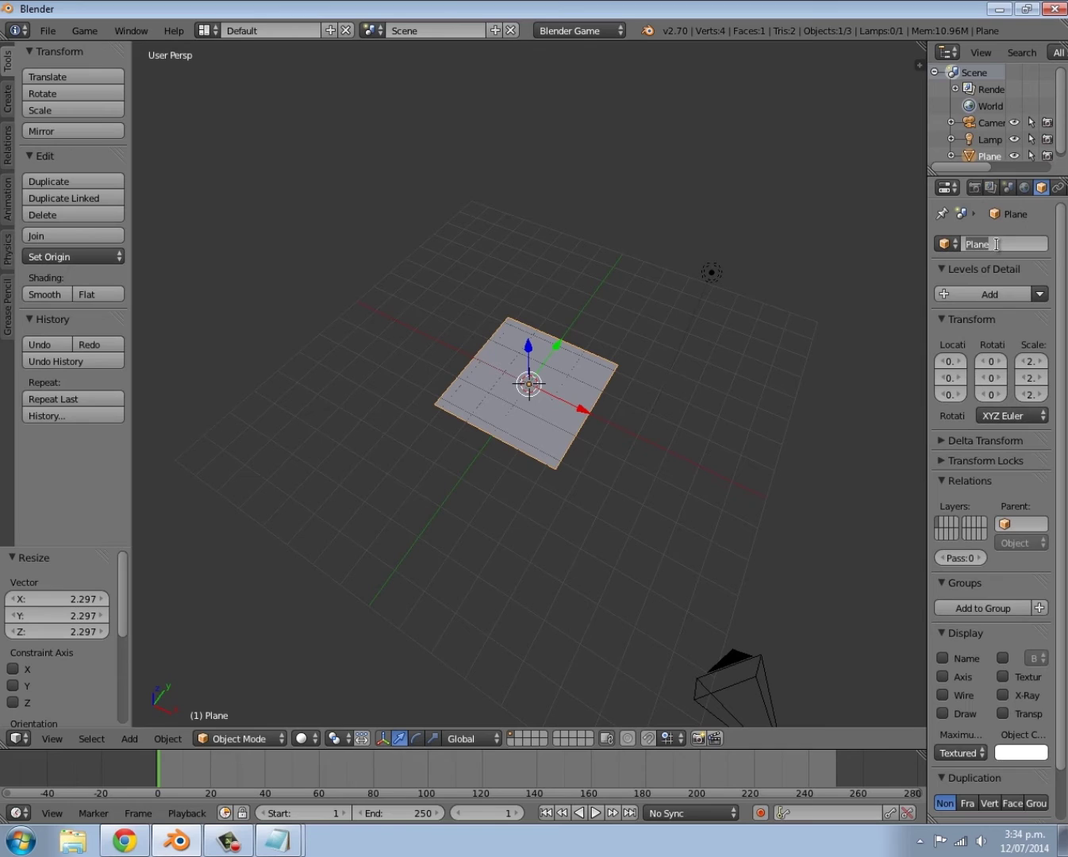
text(animated texture)
key(Return)
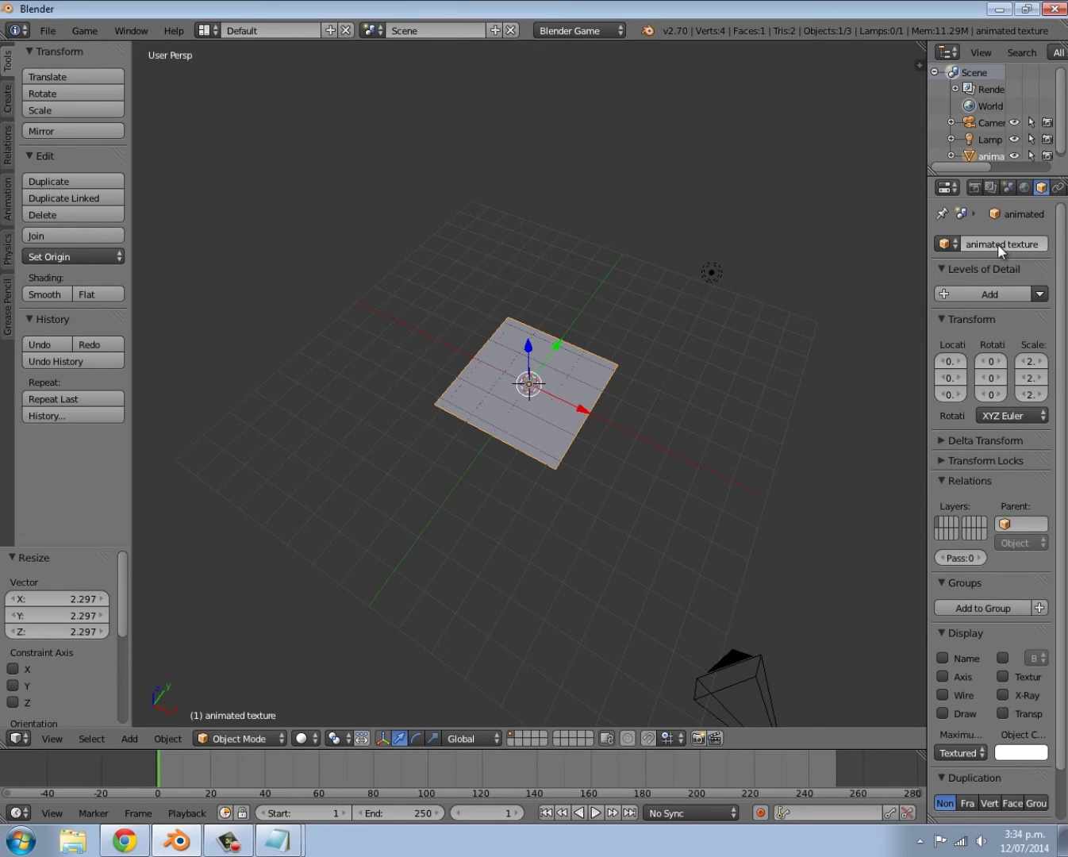
scroll(992, 186, down, 3)
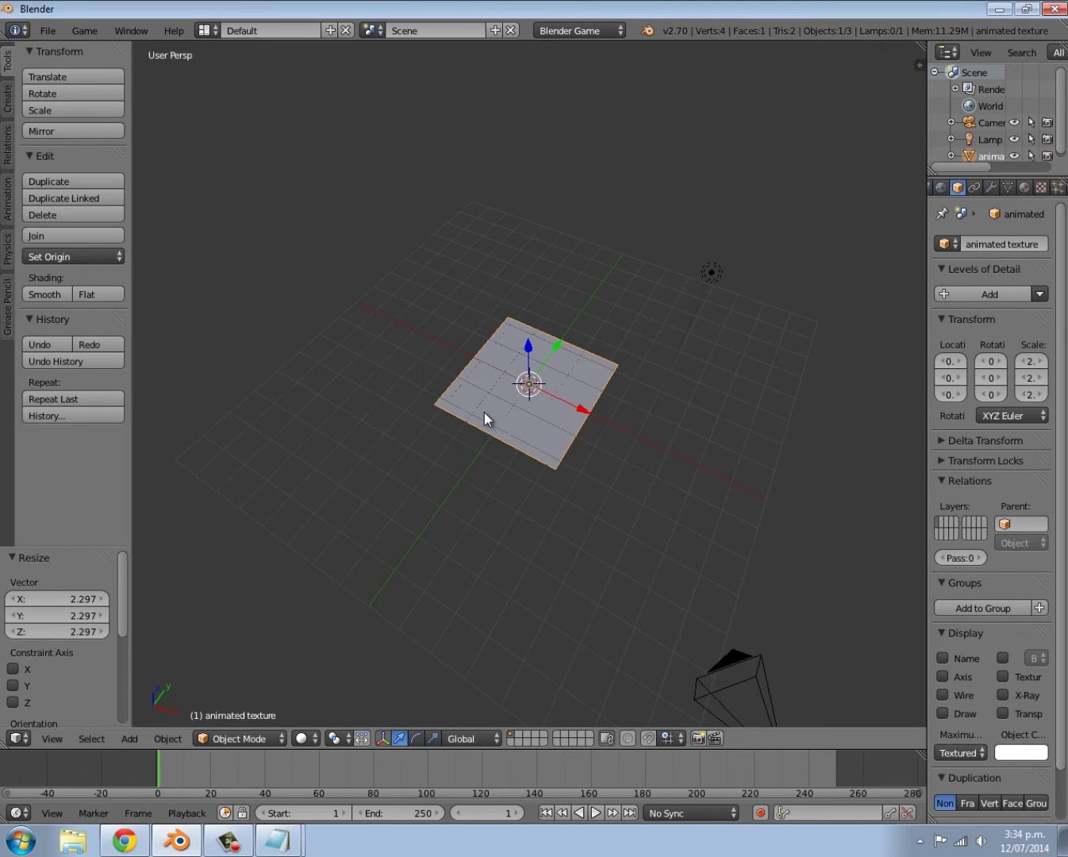
key(KP_7)
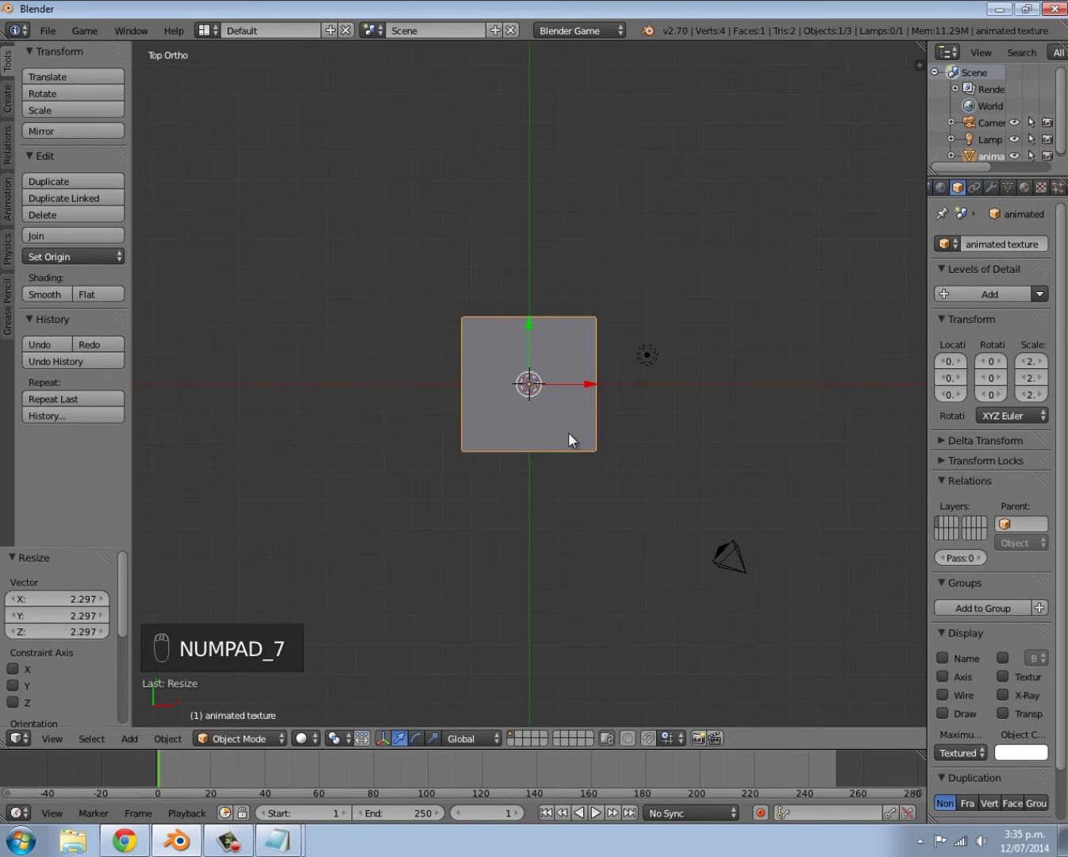
Step: In Edit Mode, apply UV Reset to the plane and split the 3D viewport into two side-by-side views
key(Tab)
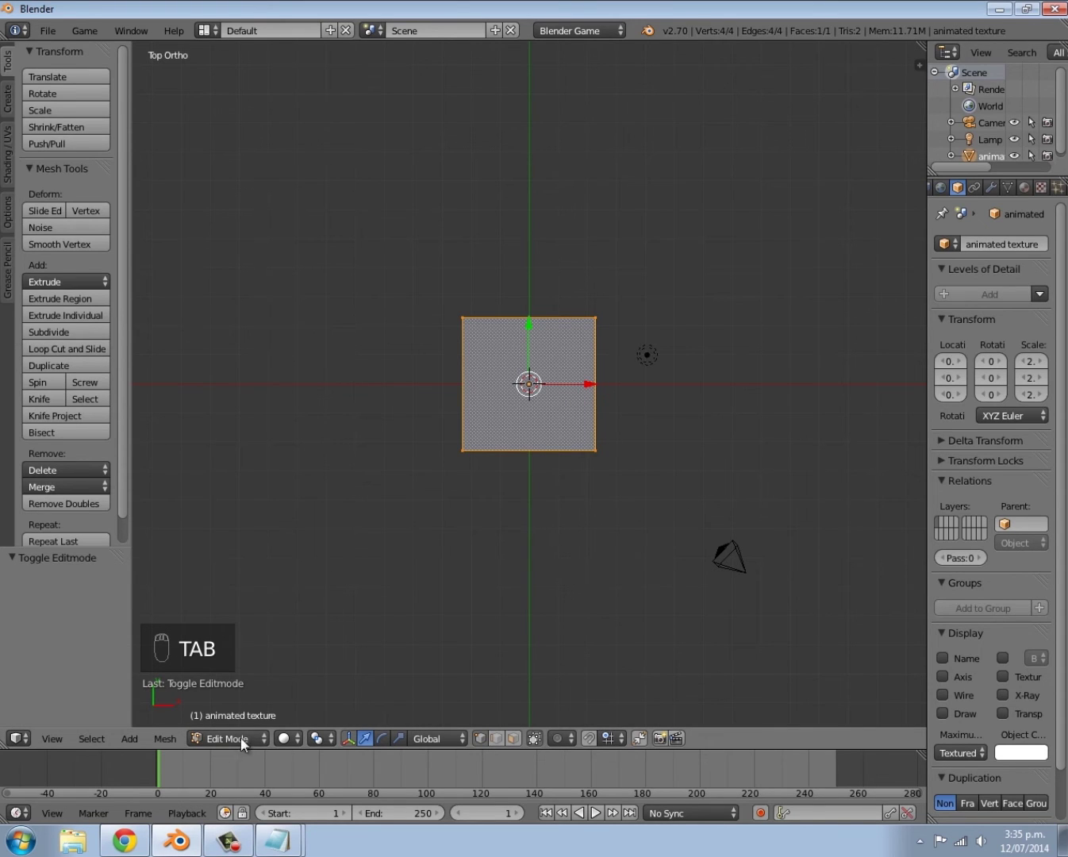
key(KP_7)
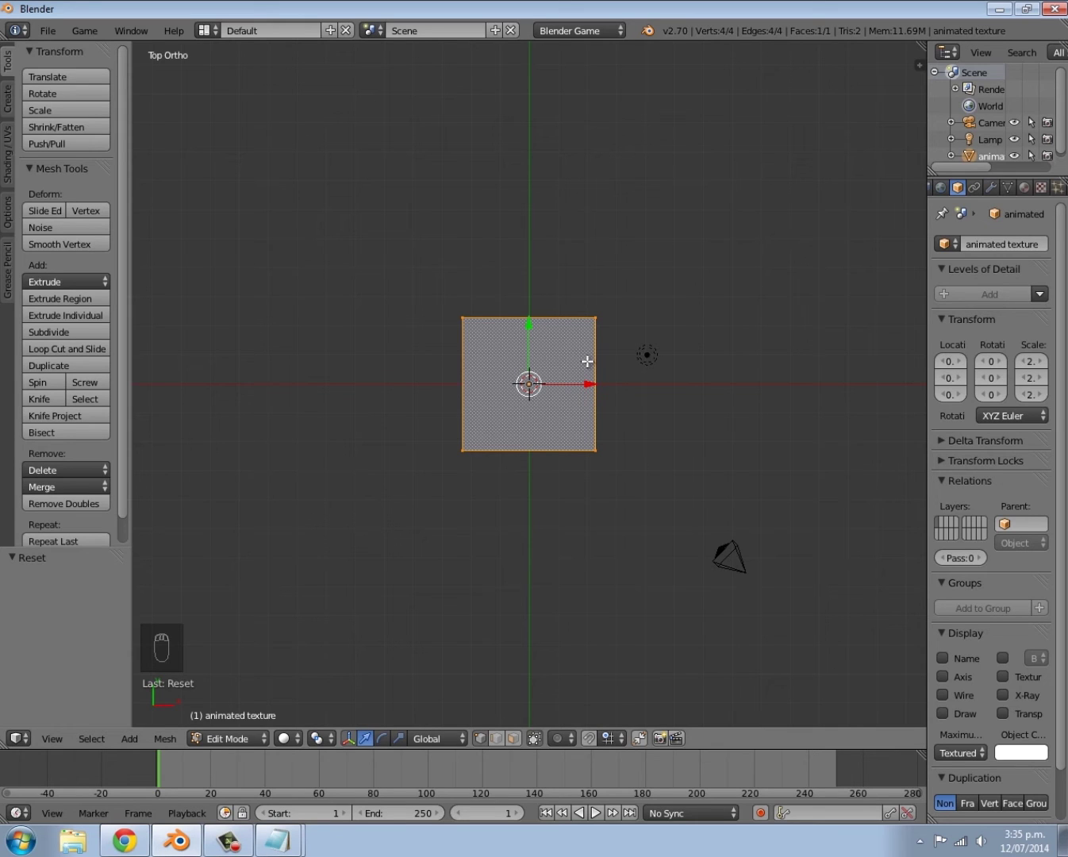
key(u)
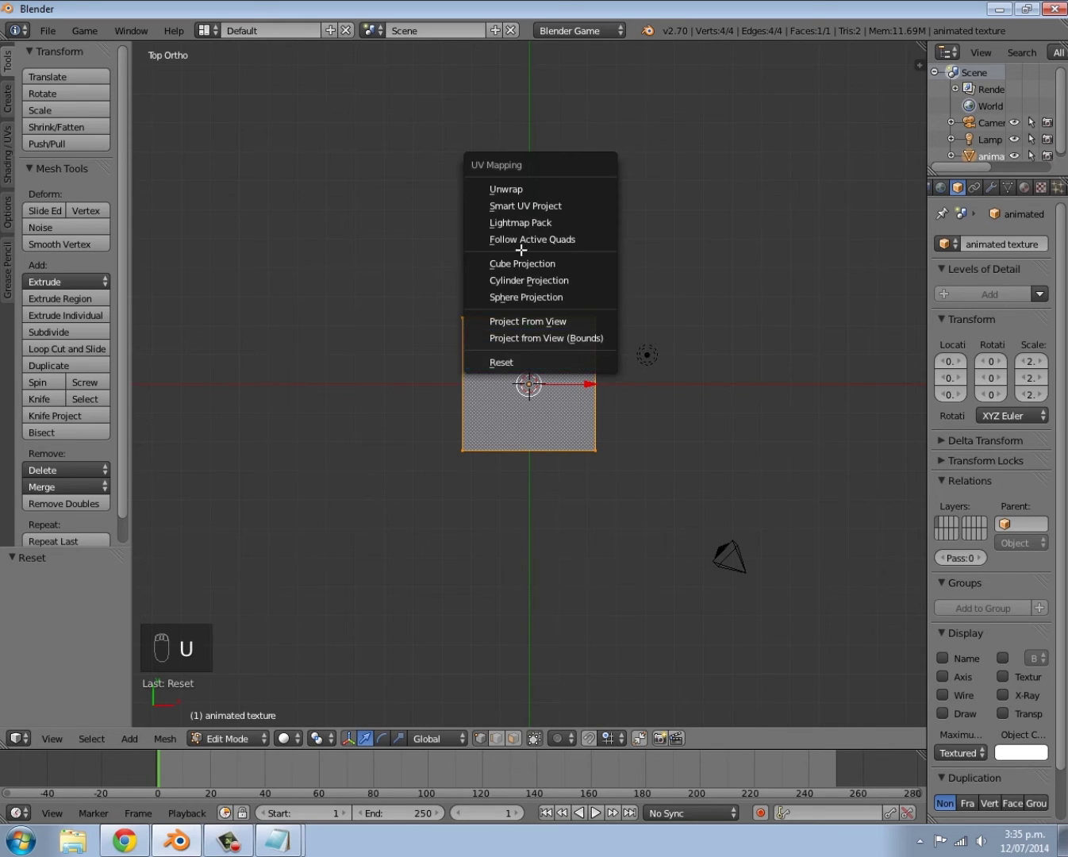
click(506, 364)
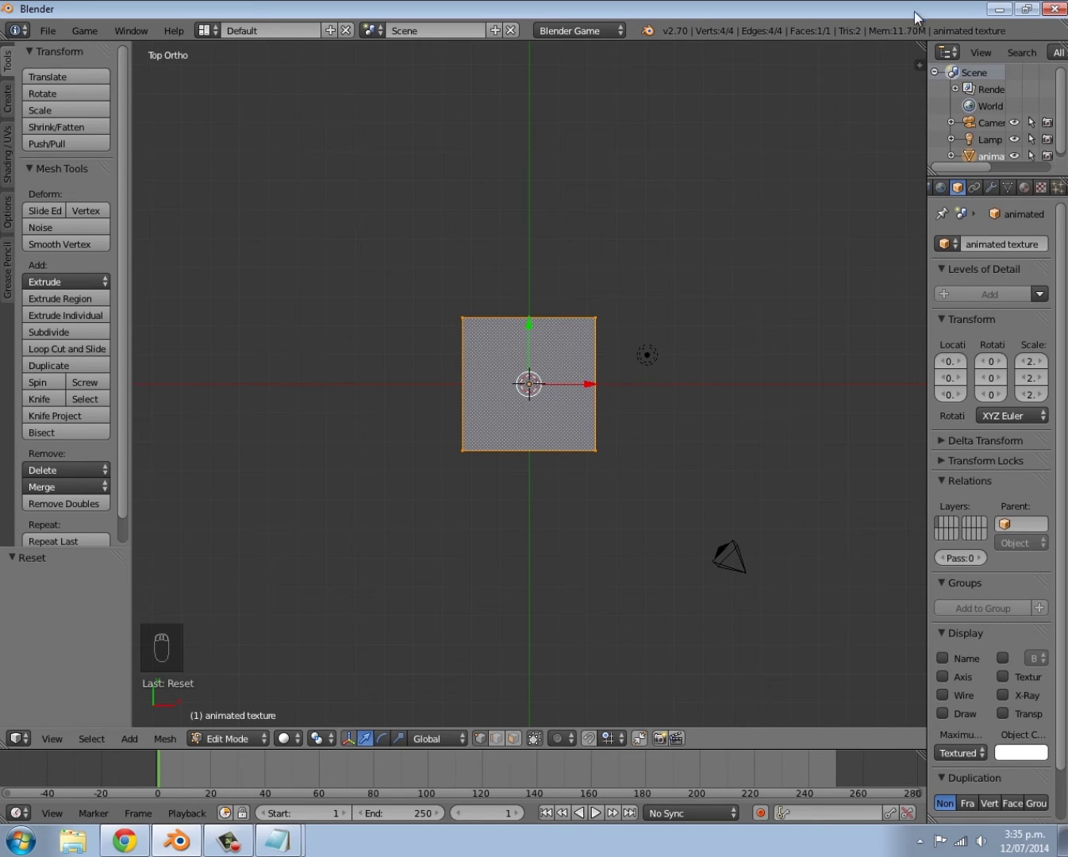
drag(923, 45, 589, 340)
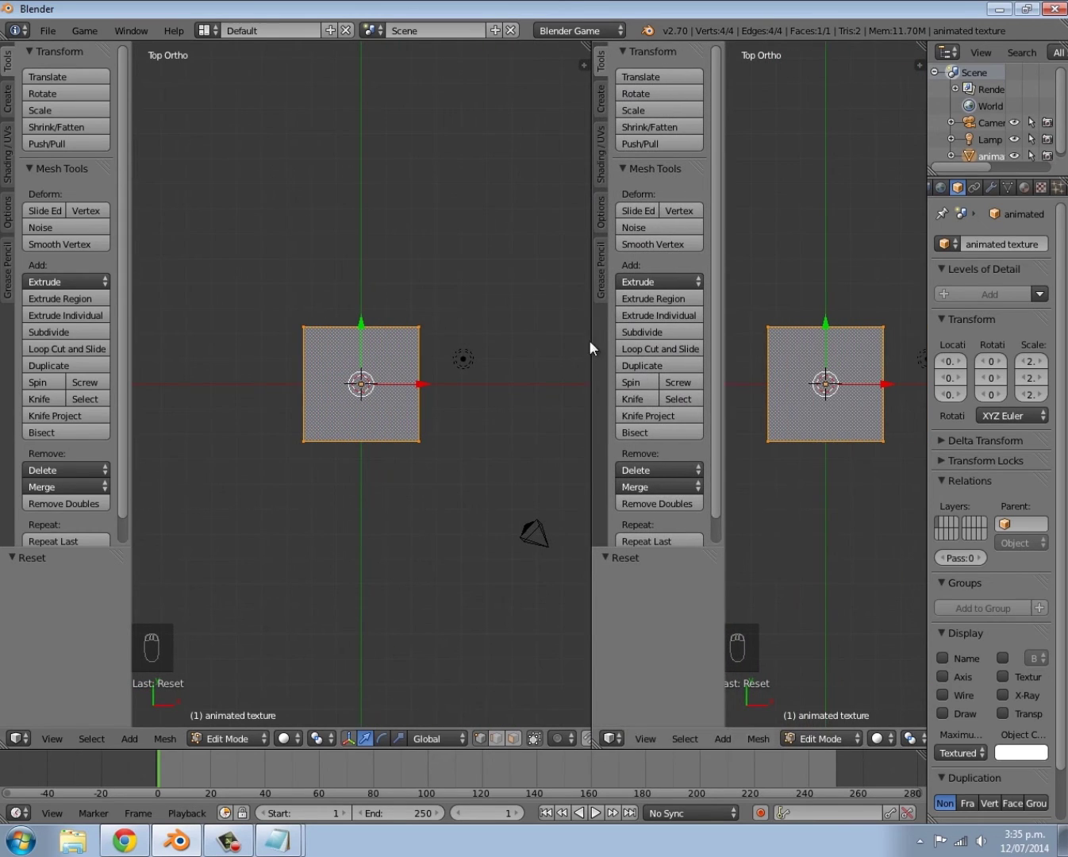
Step: Make the right view a UV/Image Editor, return to Object Mode, and add a new material
click(622, 734)
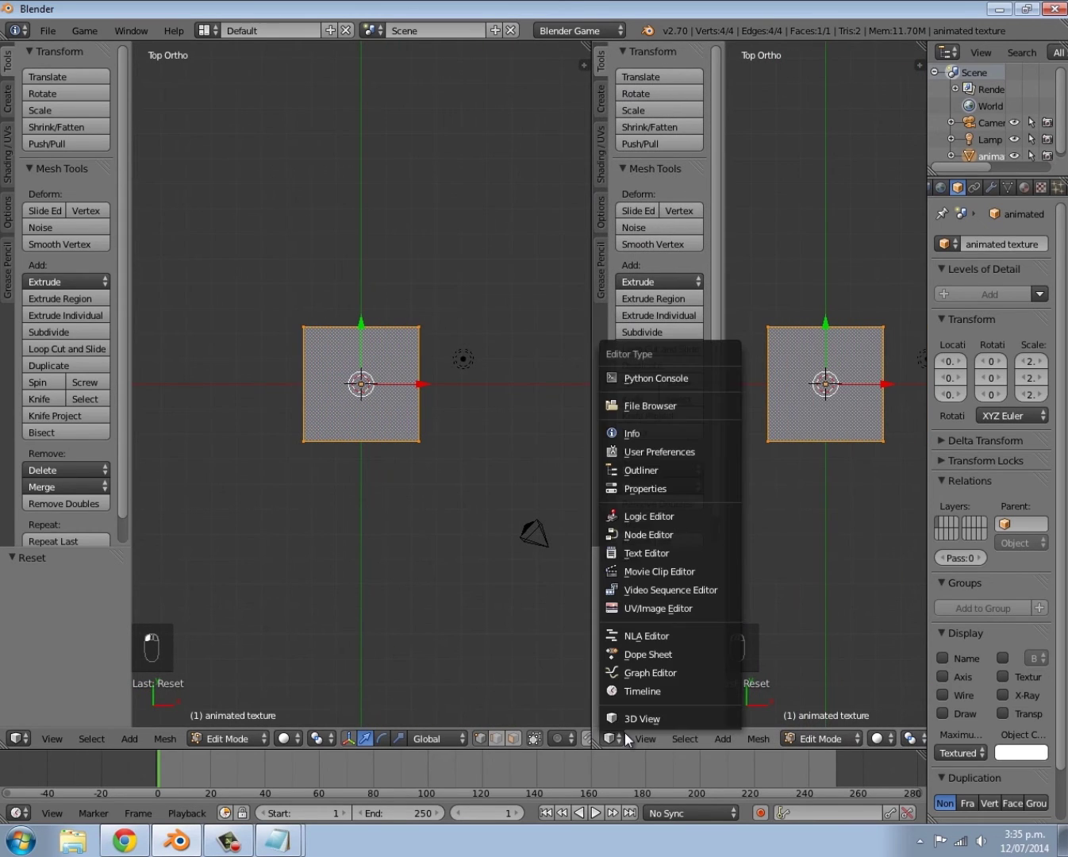
click(654, 608)
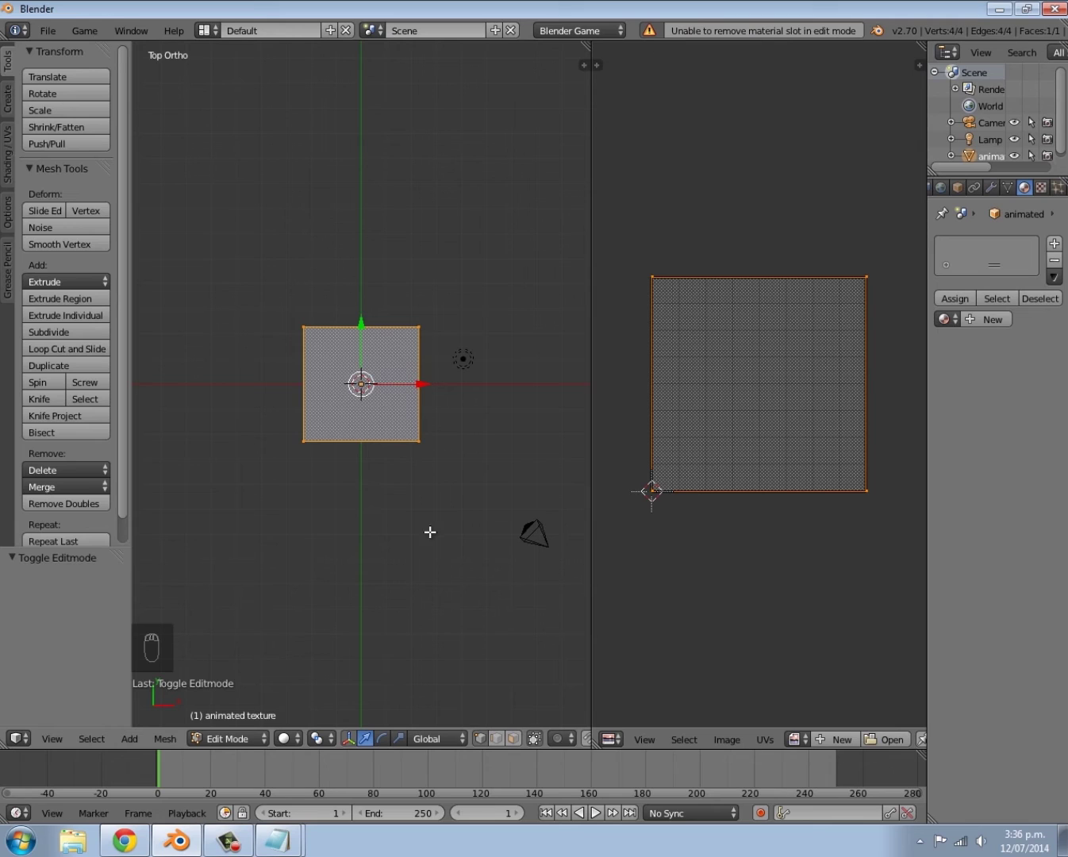
key(Tab)
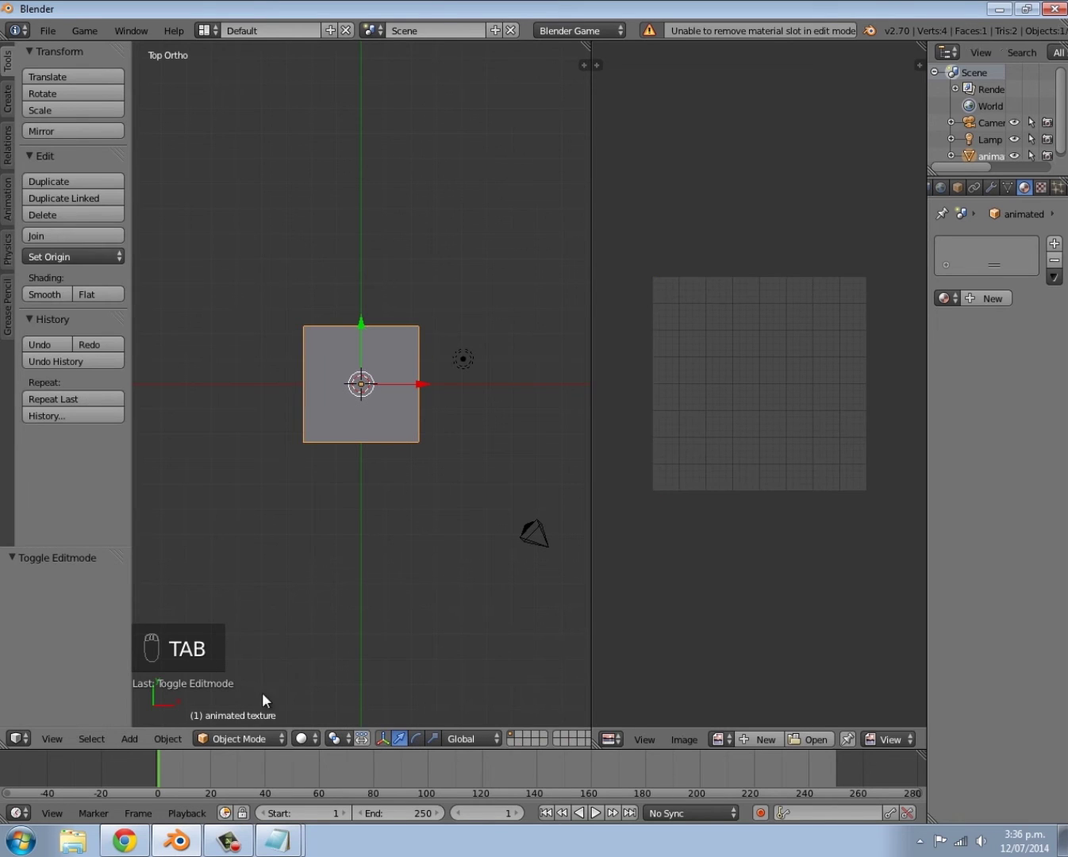
click(230, 736)
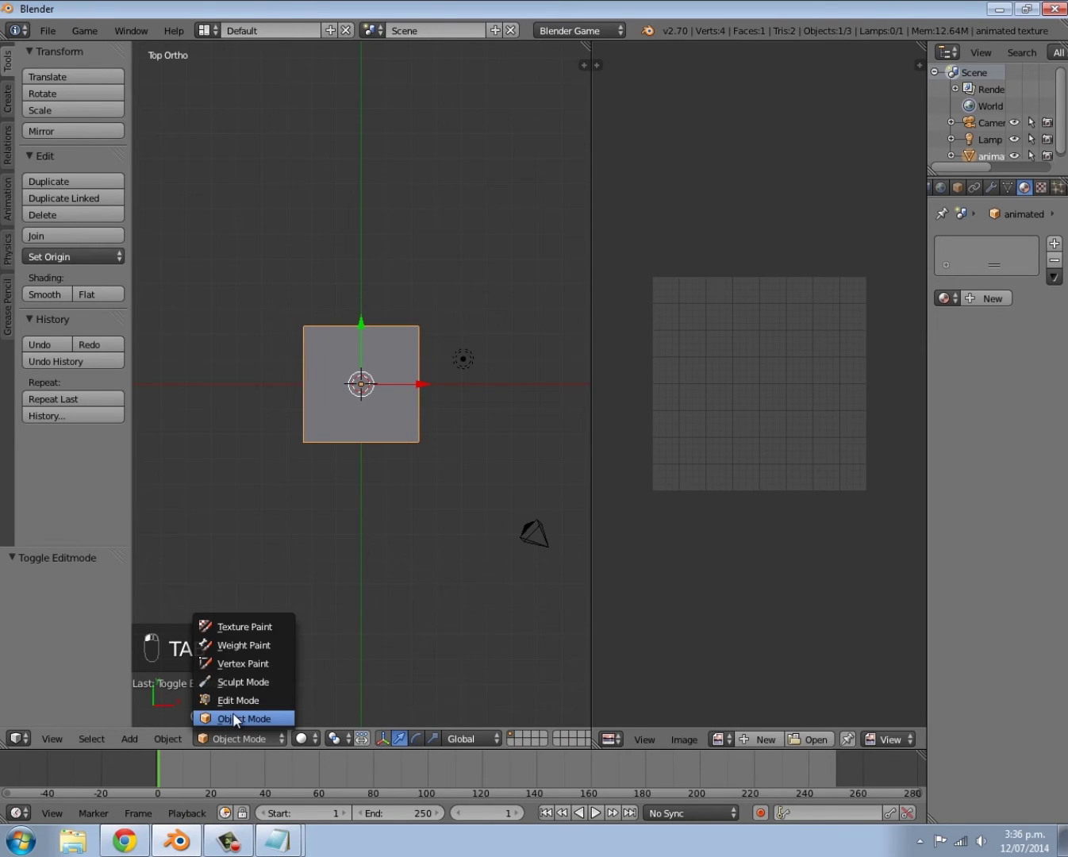
click(994, 300)
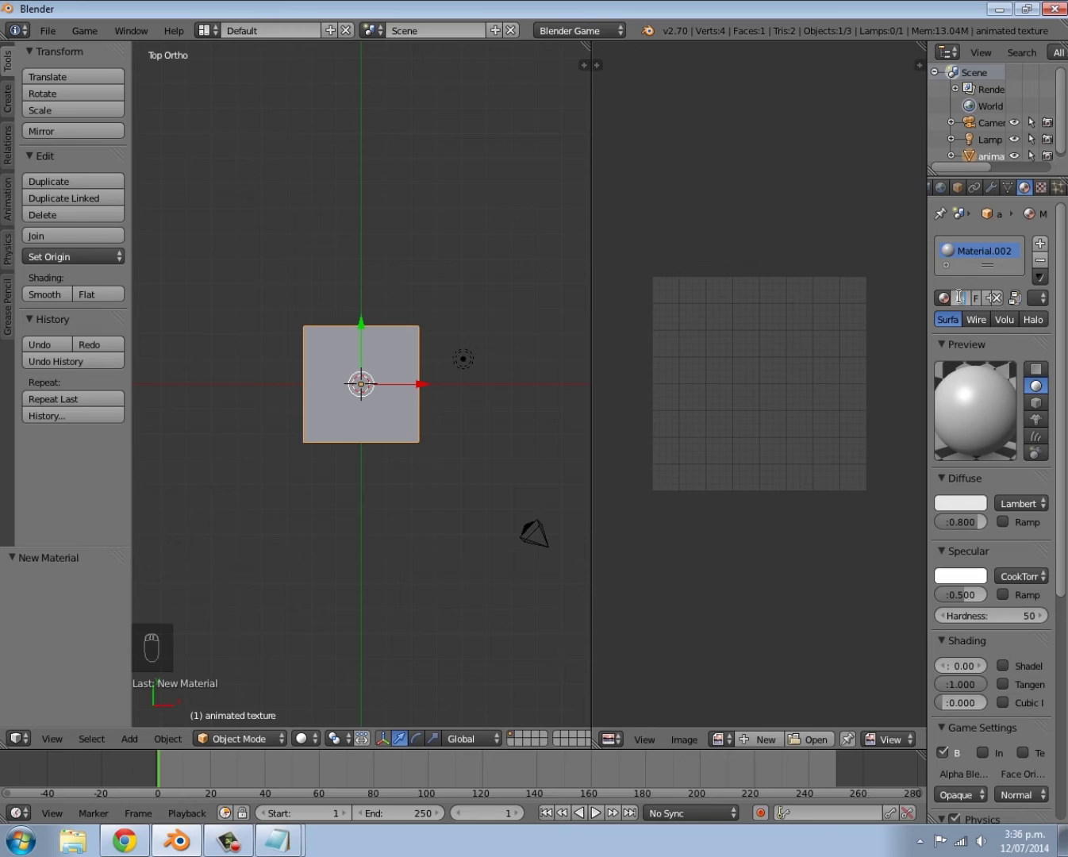
Step: Name the material 'animated', set specular intensity to 0, and make it shadeless
text(animated)
drag(924, 391, 863, 401)
drag(913, 594, 877, 596)
scroll(900, 635, down, 5)
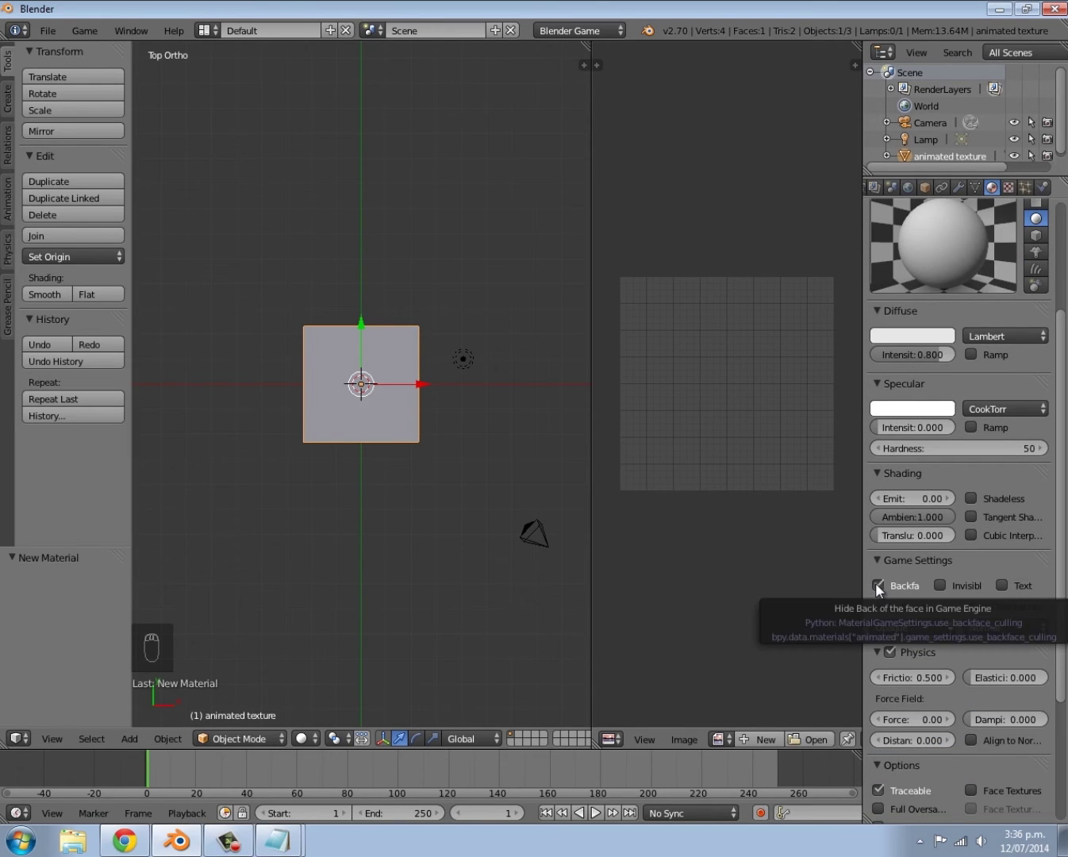
click(969, 497)
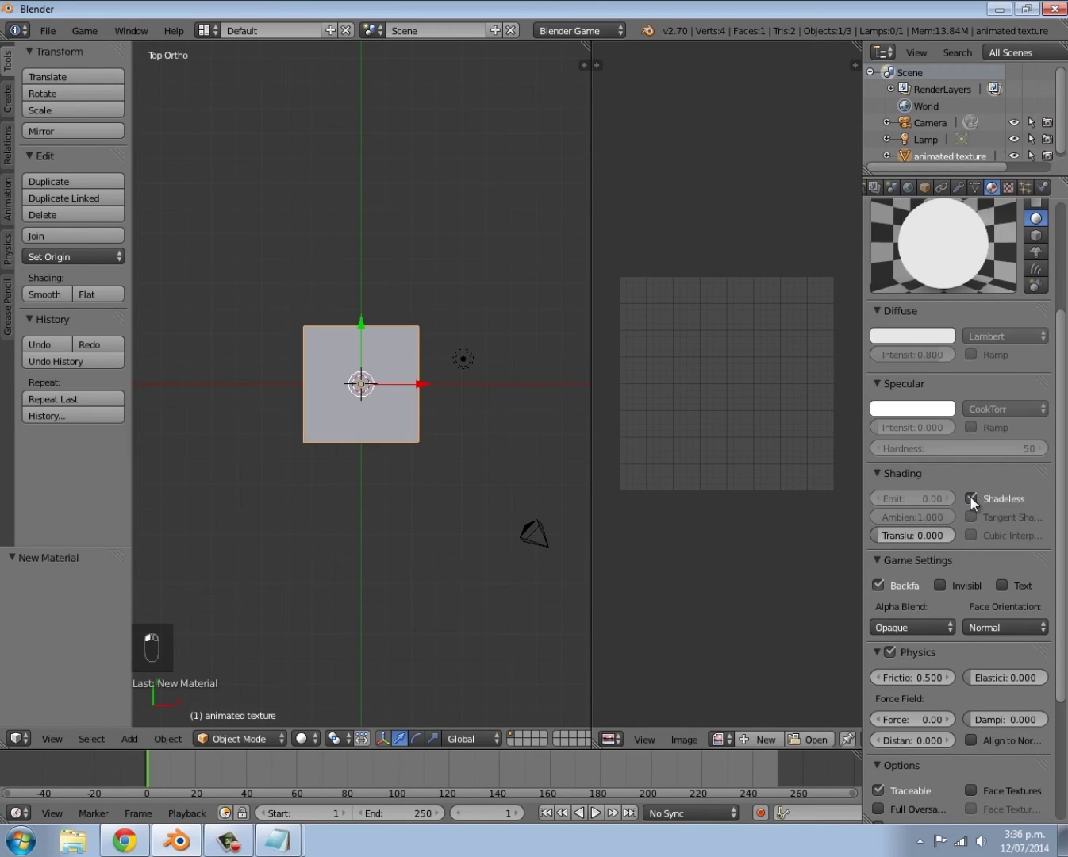
Step: Enable Z Transparency on the material and set its alpha to 0
scroll(925, 706, down, 6)
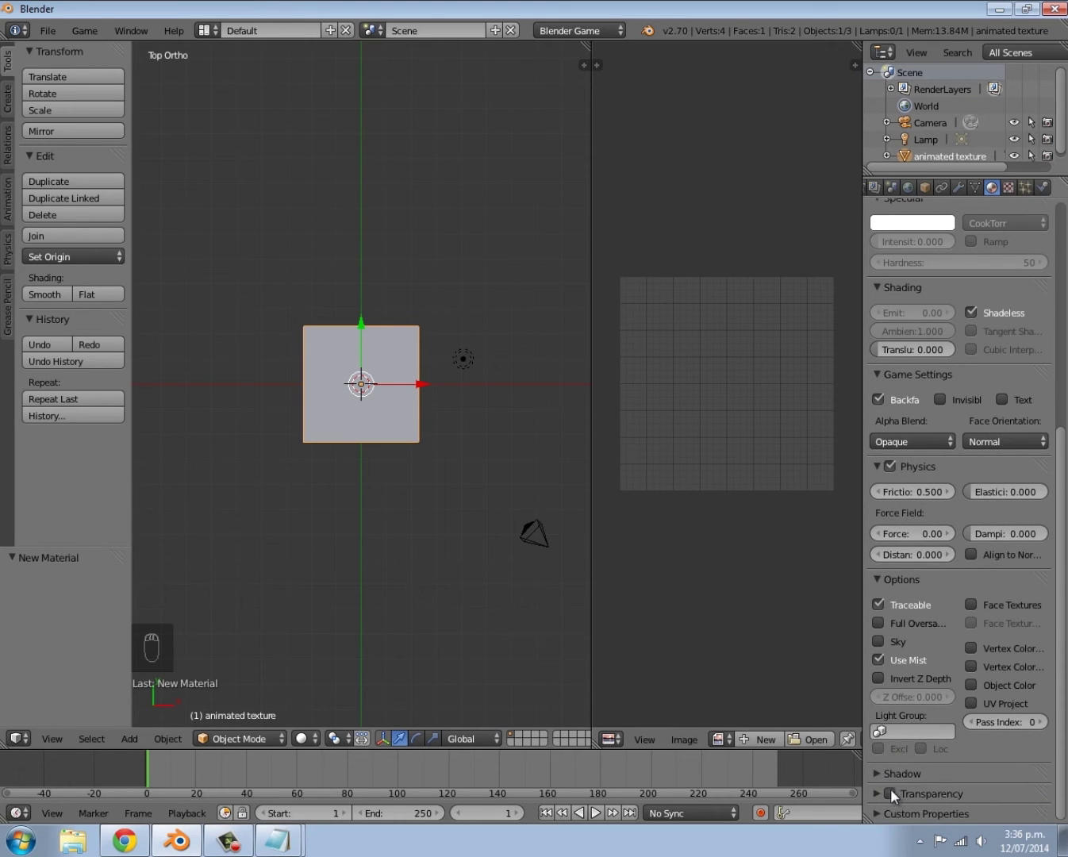
click(890, 791)
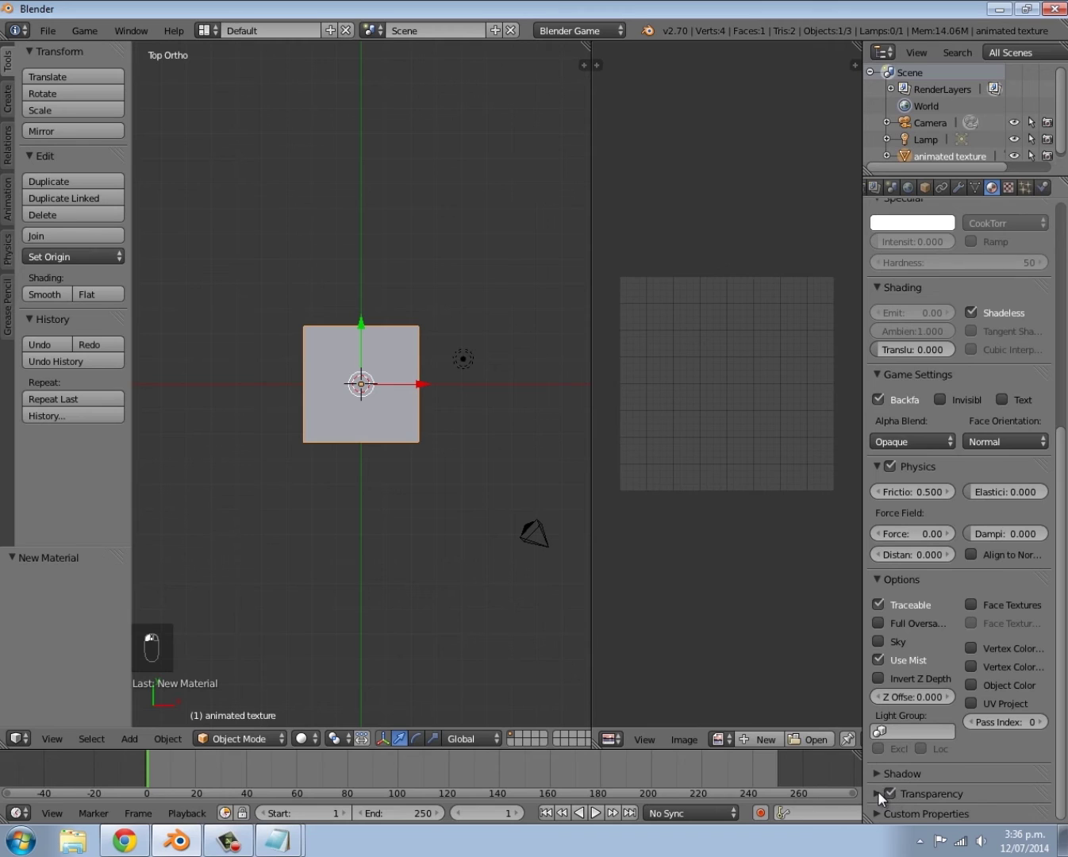
click(878, 791)
scroll(887, 777, down, 2)
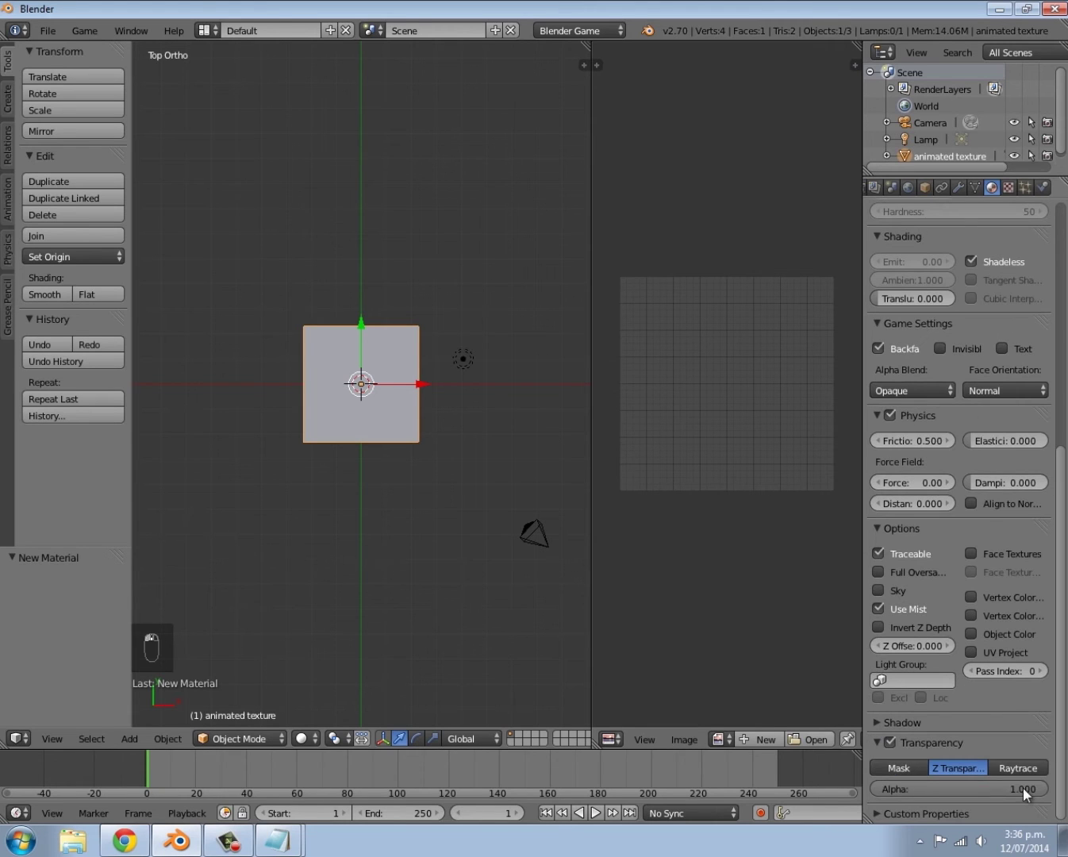
drag(1038, 787, 776, 796)
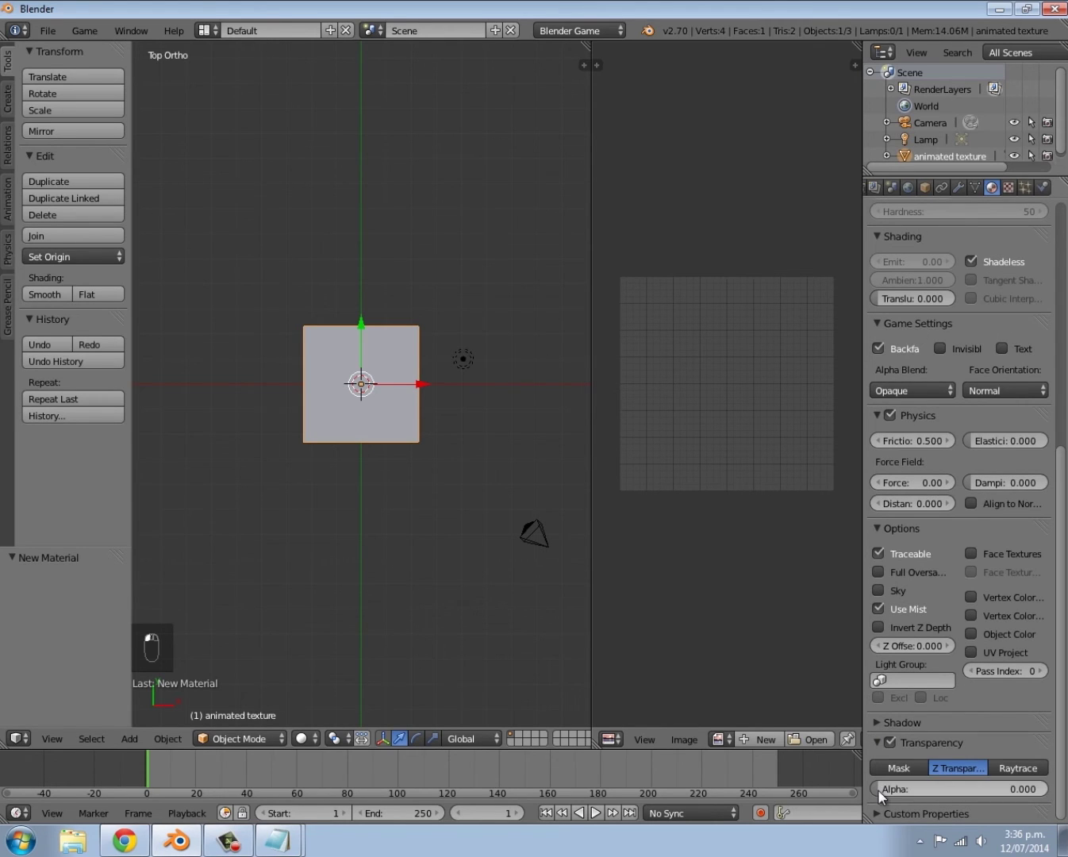
Step: Add a new Image or Movie texture to the material, mapped with UV coordinates
click(1009, 187)
click(927, 375)
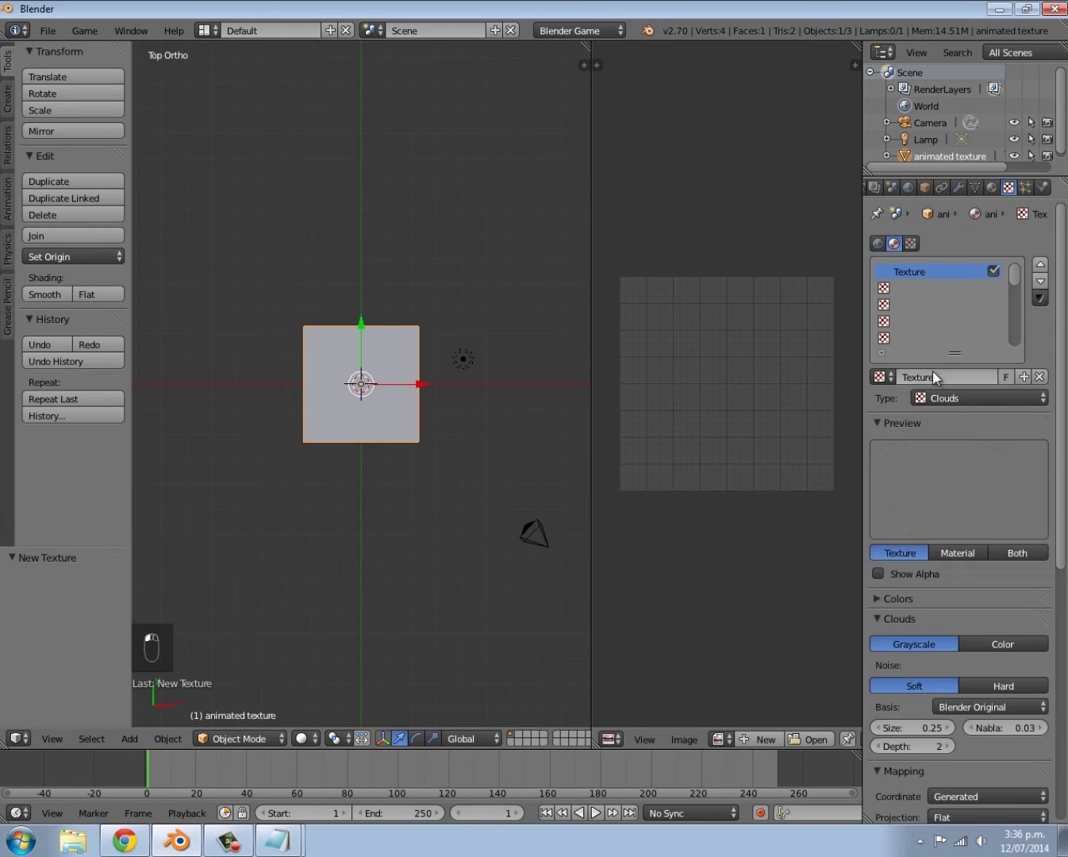
click(936, 396)
click(952, 280)
scroll(971, 550, down, 3)
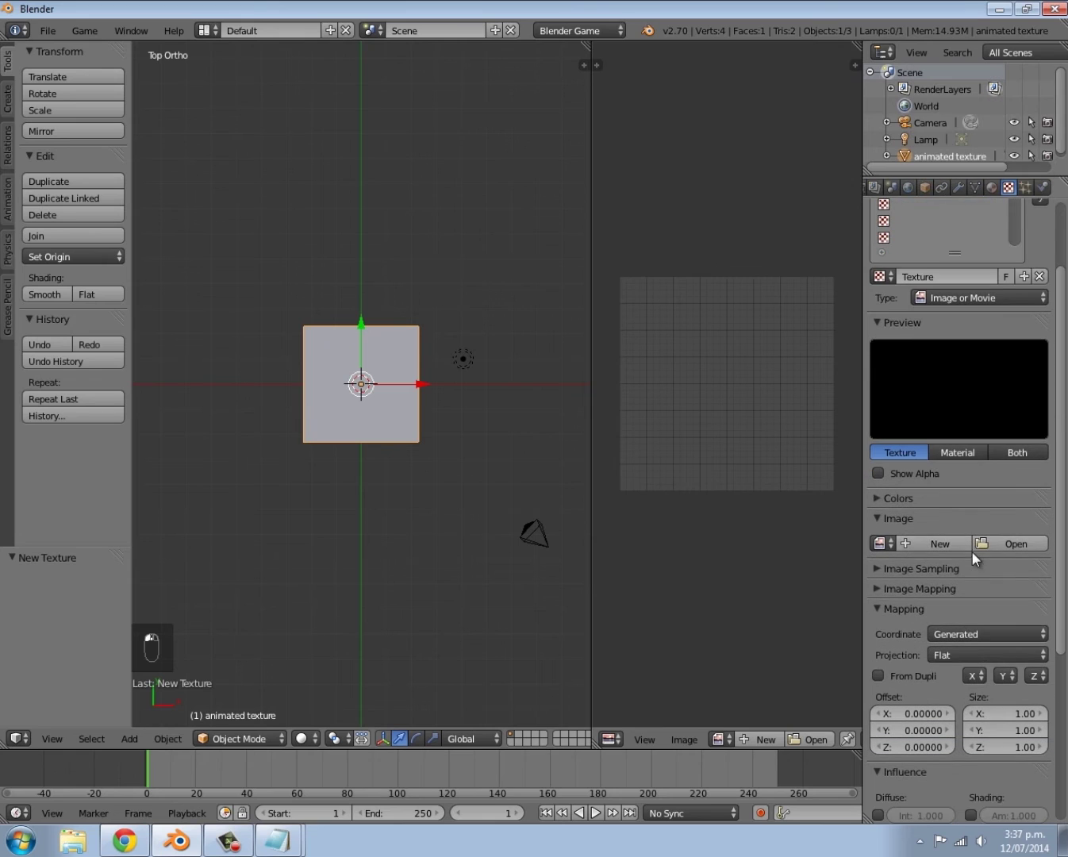
click(993, 633)
click(952, 559)
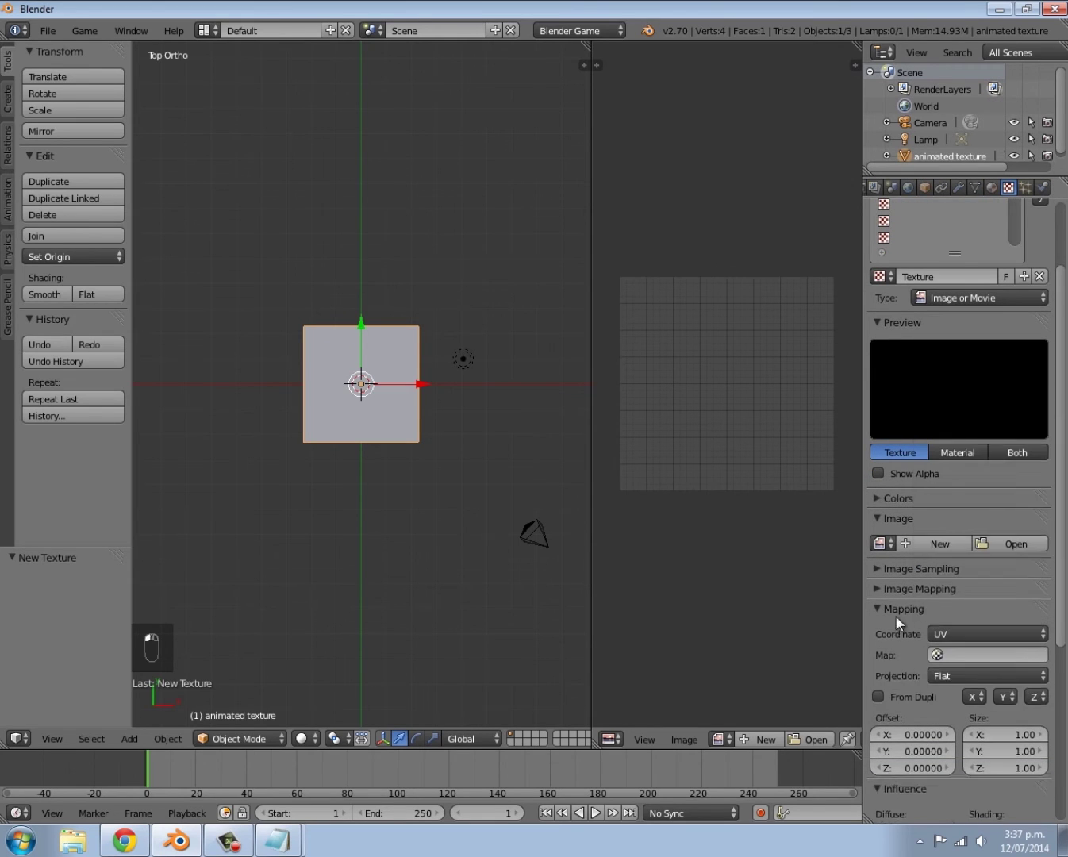
Step: Let the texture influence alpha and bring up the image file browser
scroll(913, 635, down, 4)
scroll(913, 634, down, 2)
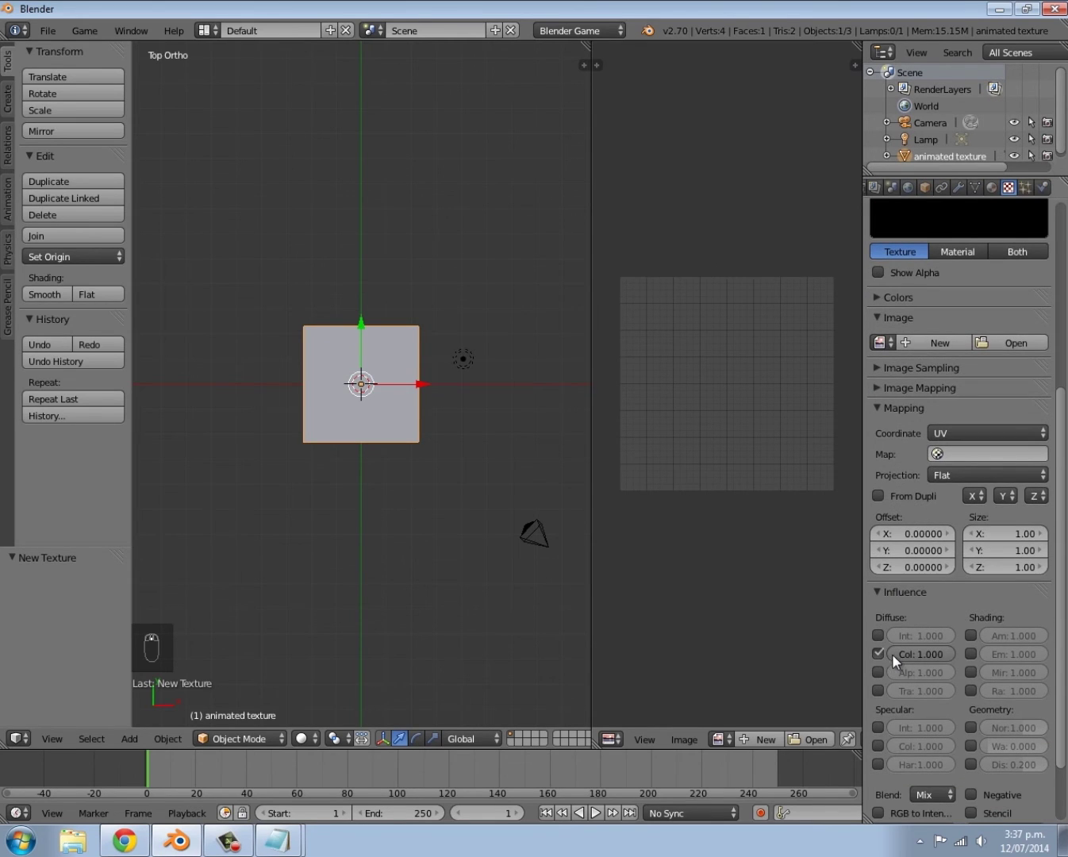
click(877, 671)
scroll(985, 558, up, 5)
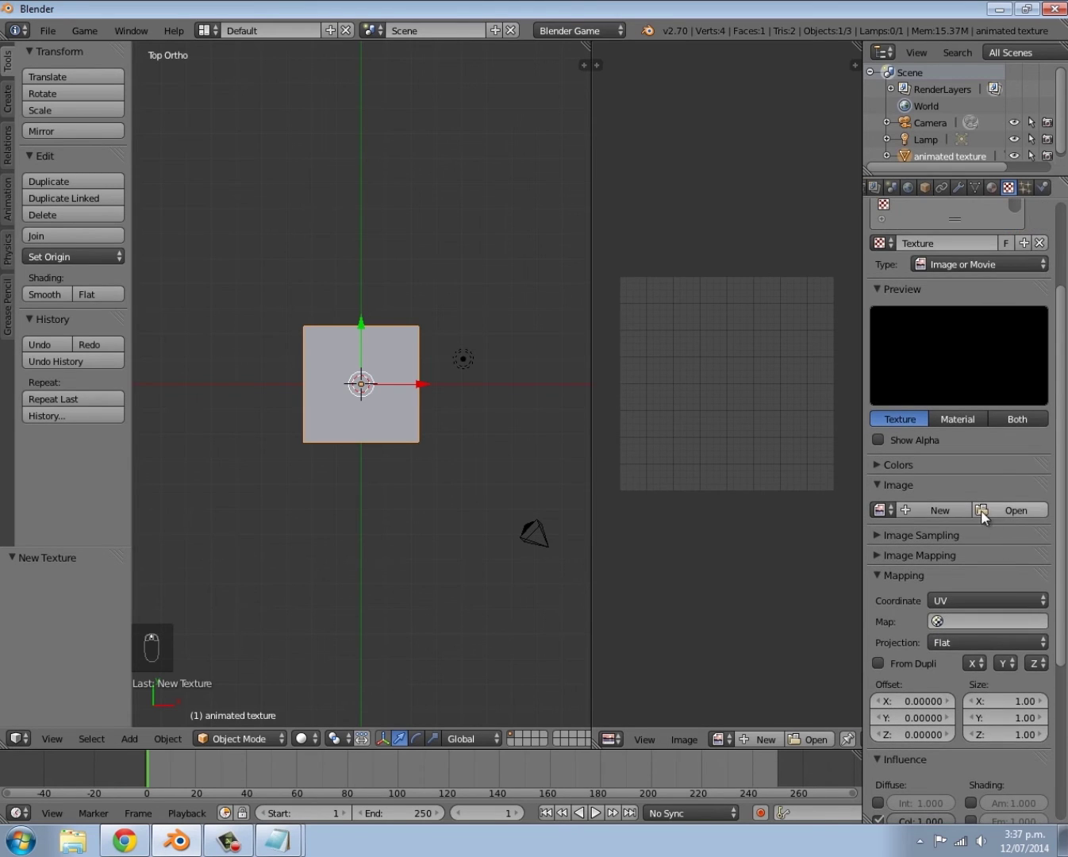
click(999, 507)
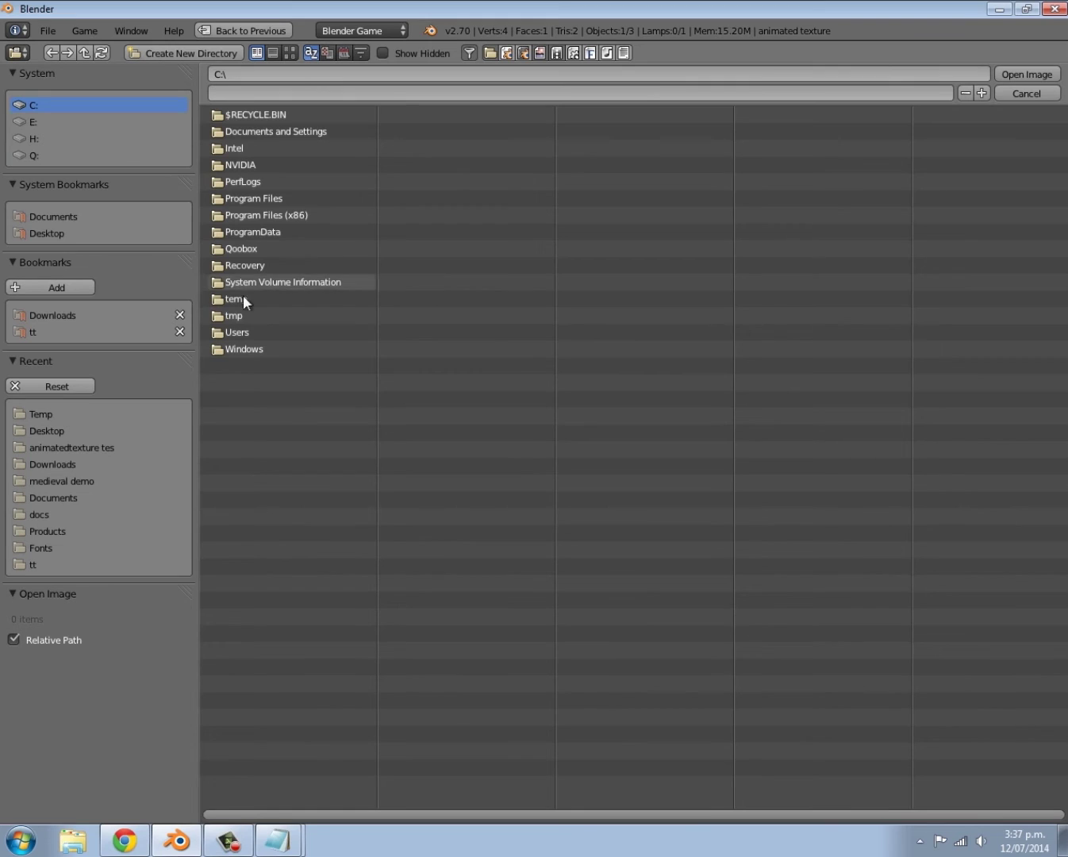
Step: Load Animatedtexture.png from the Desktop folder as the texture's image
click(44, 232)
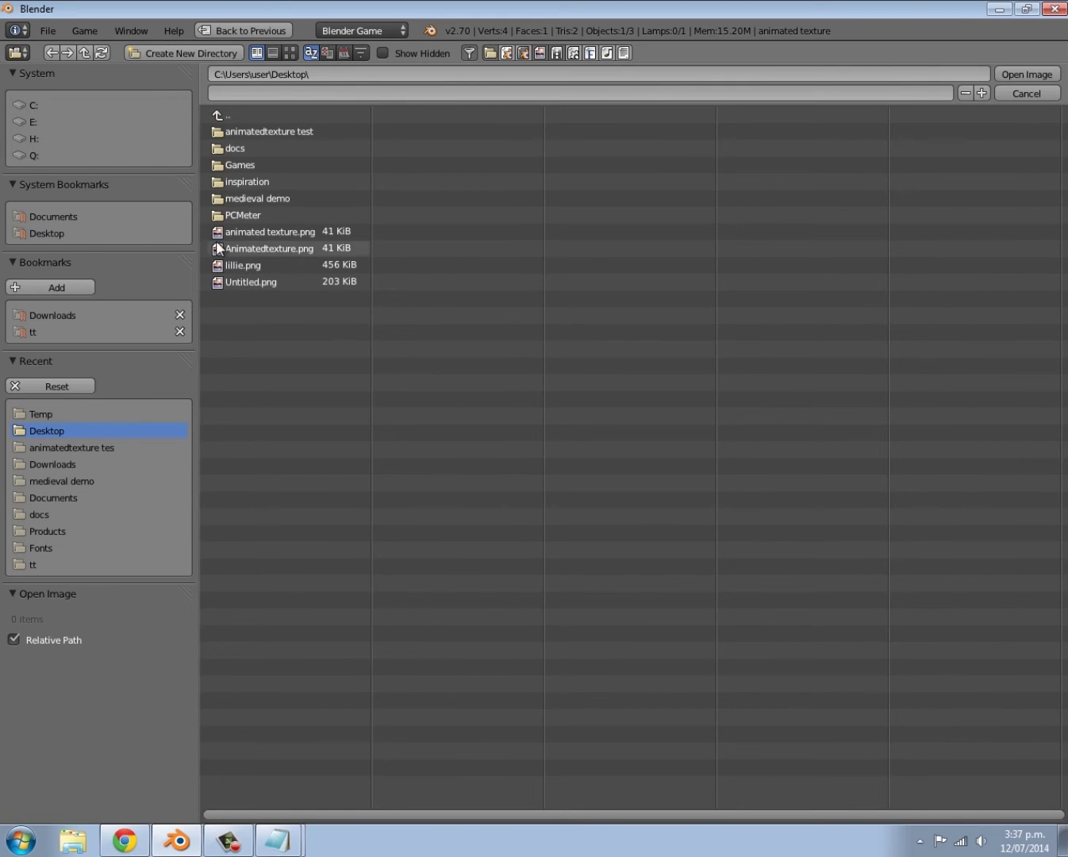
click(274, 249)
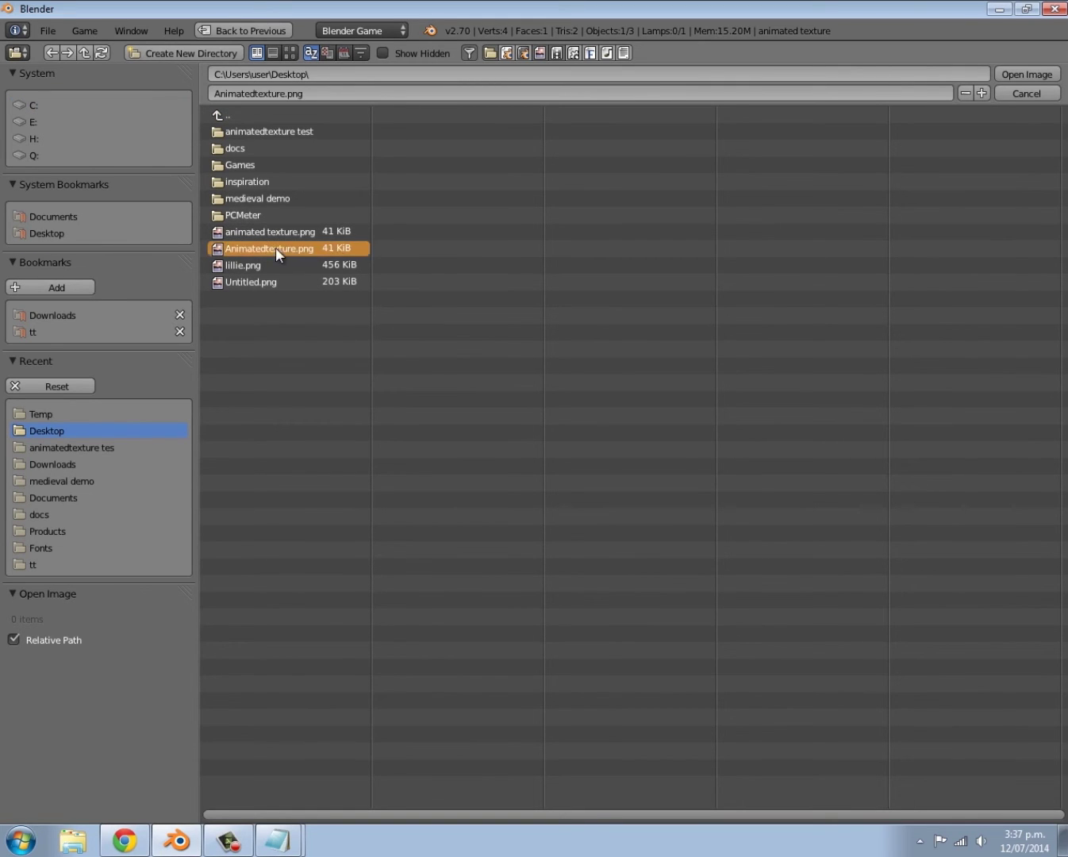
click(1027, 75)
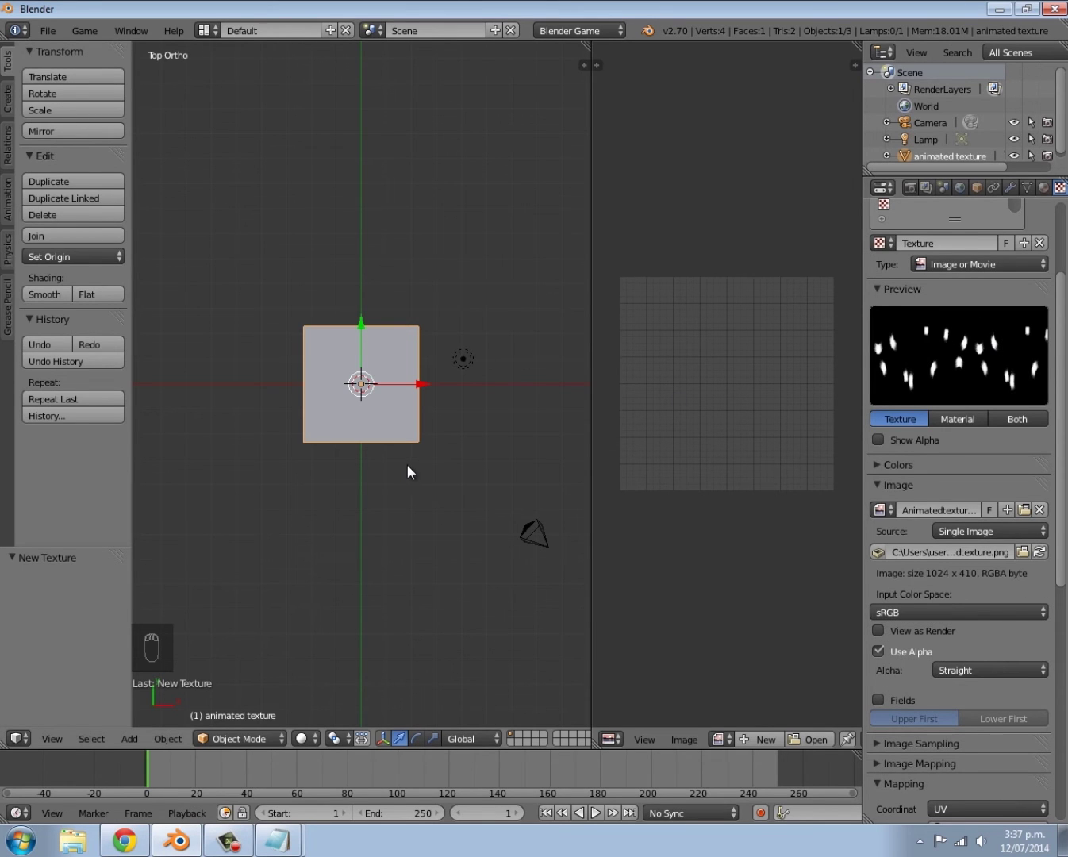
Step: In Edit Mode, widen the UV/Image Editor and assign Animatedtexture.png to the plane's UVs
key(Tab)
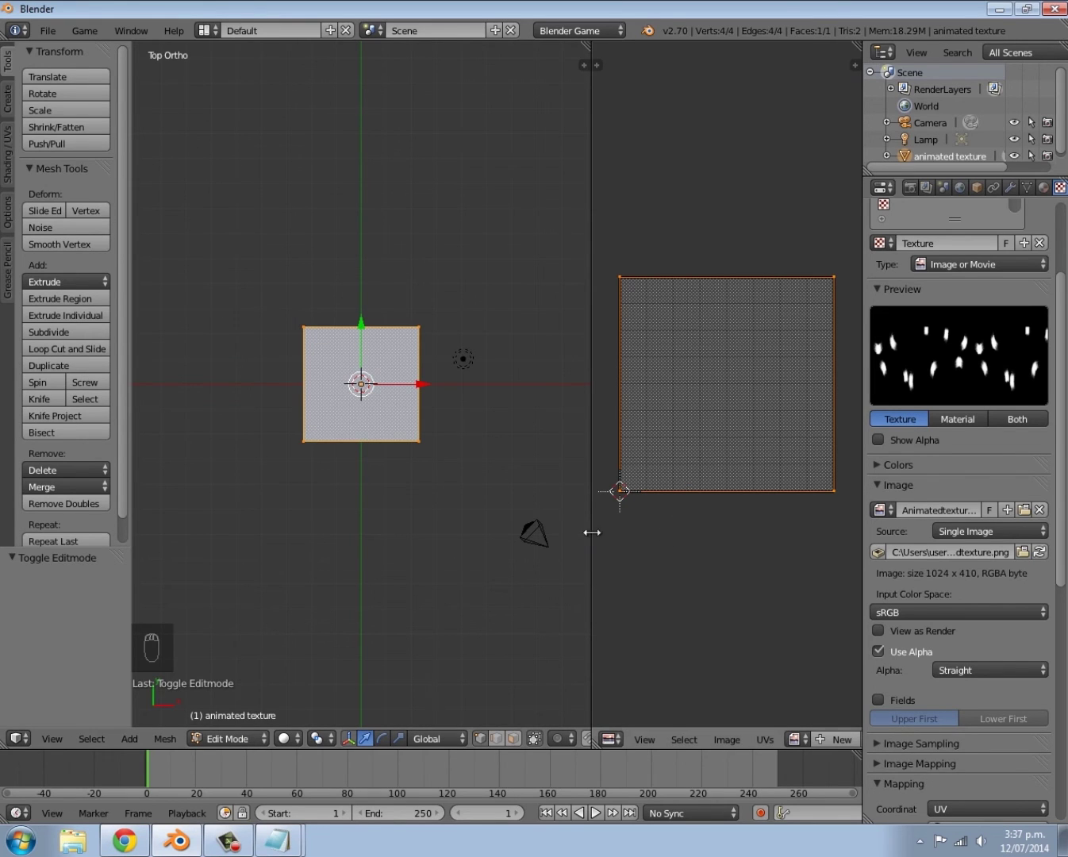
drag(591, 533, 474, 524)
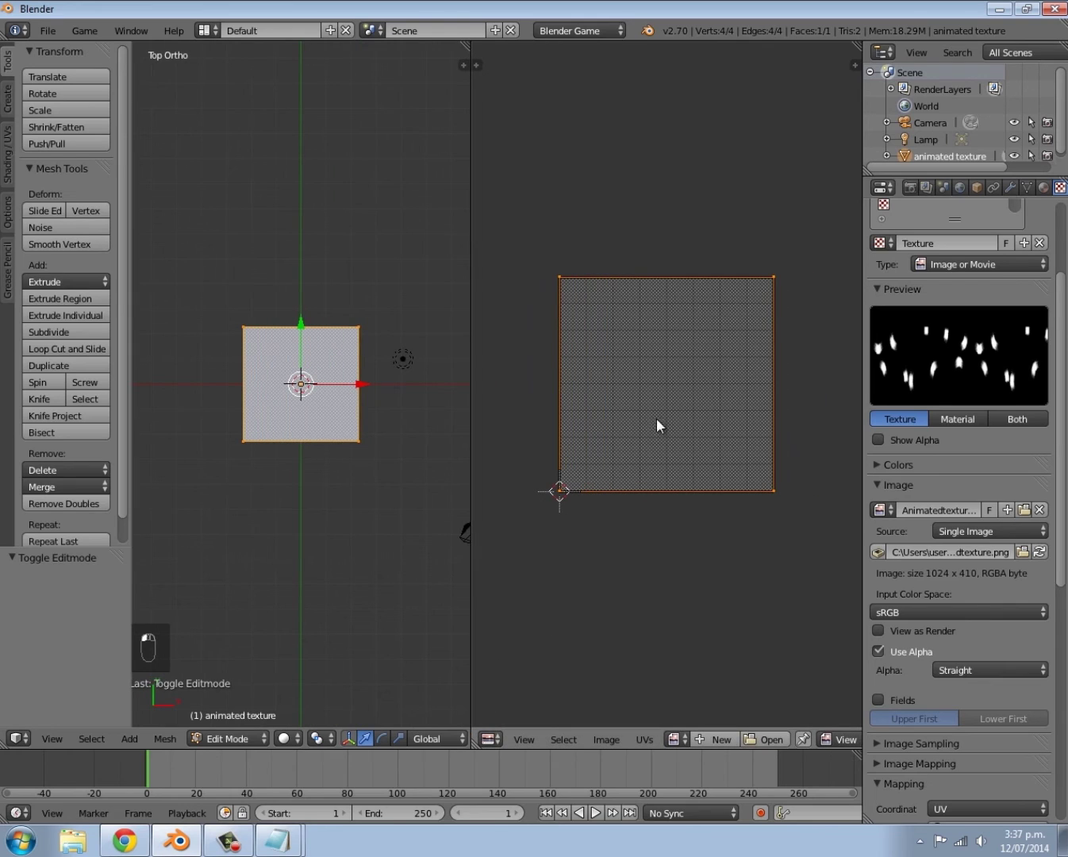
click(673, 740)
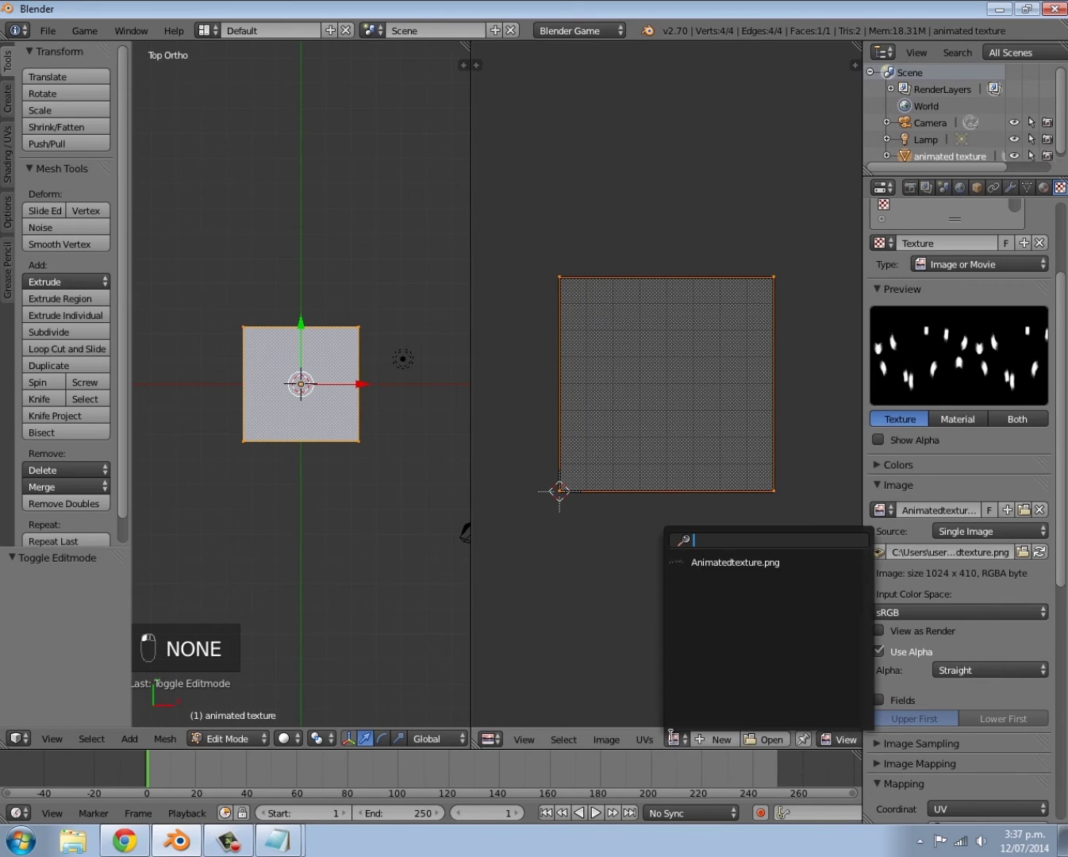
click(690, 563)
scroll(654, 498, down, 5)
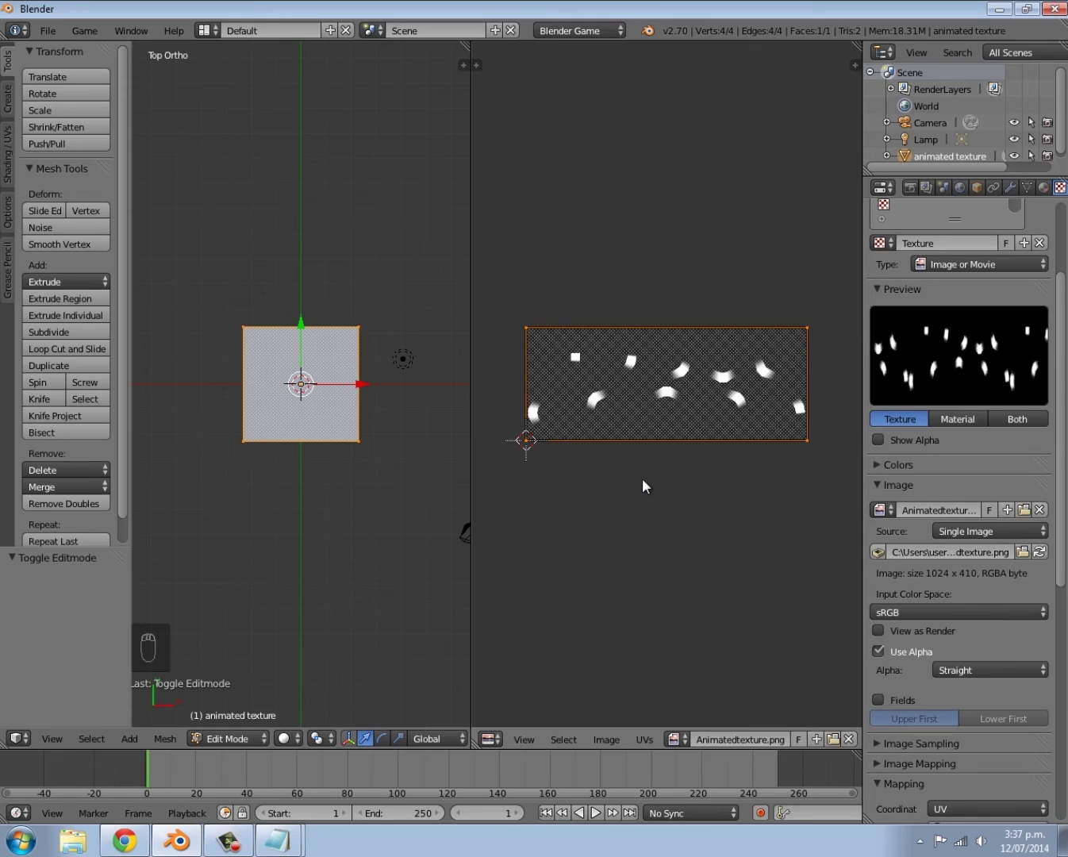
Step: Set viewport shading to Texture so the plane shows the sprite sheet
click(288, 738)
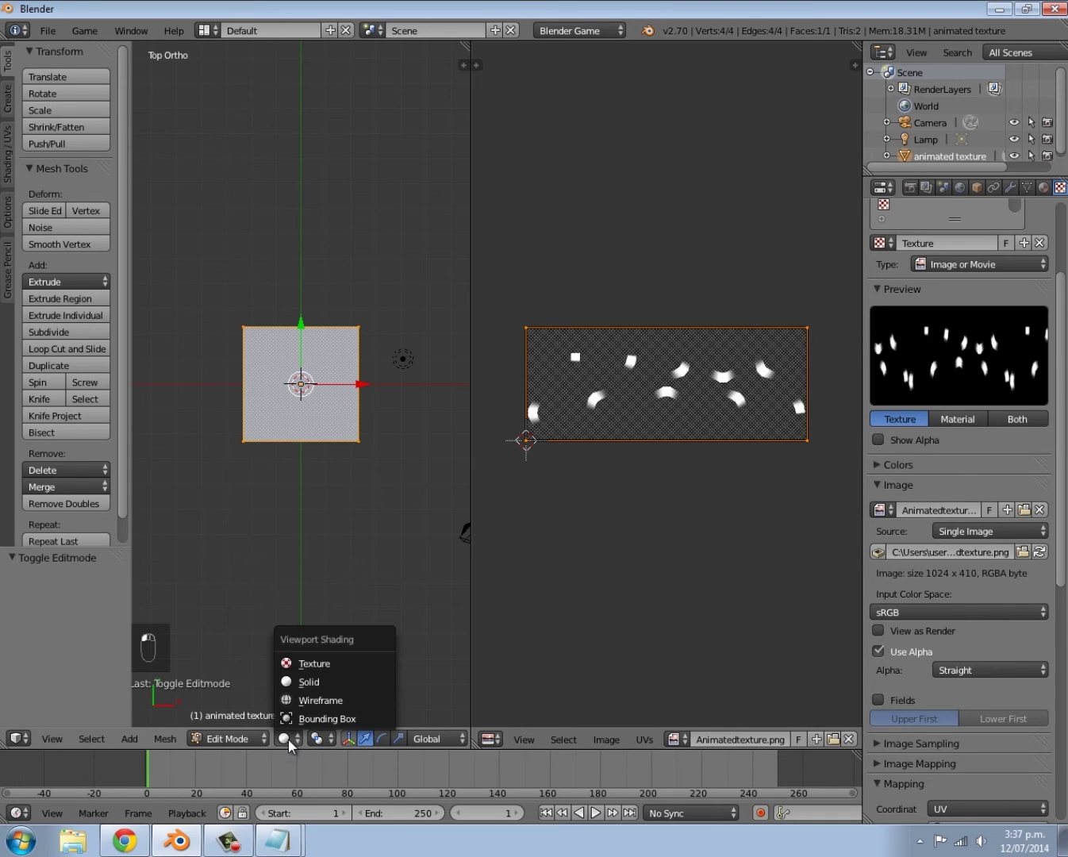
click(309, 662)
scroll(245, 470, up, 4)
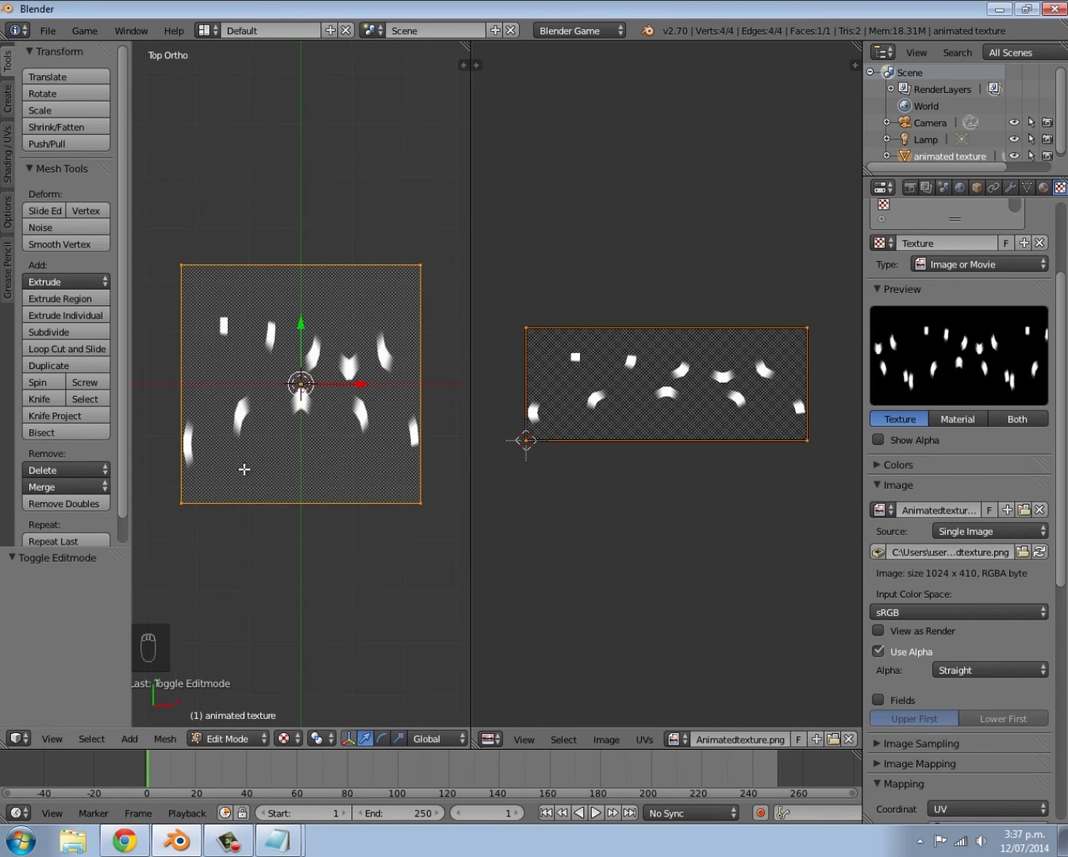